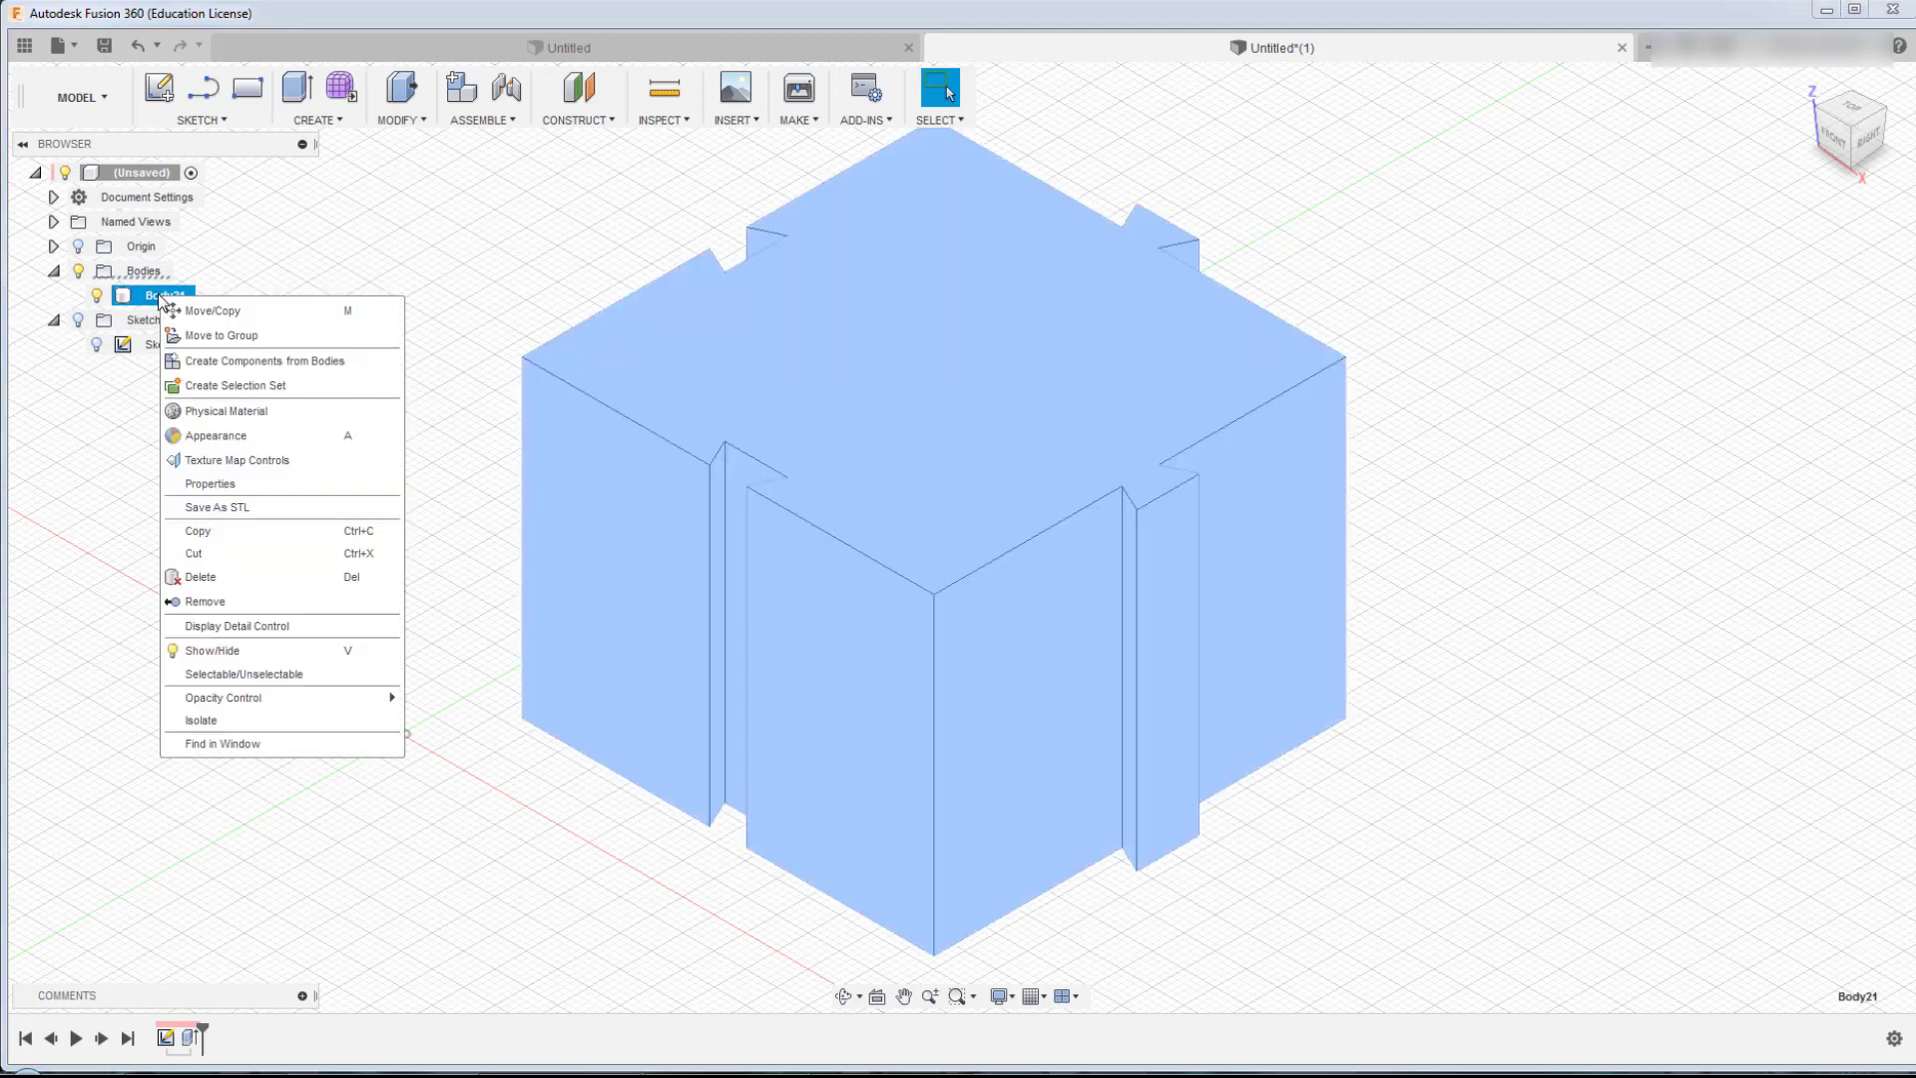
- Export the body as a binary STL with High refinement and send it to the Cura print utility
left_click(267, 506)
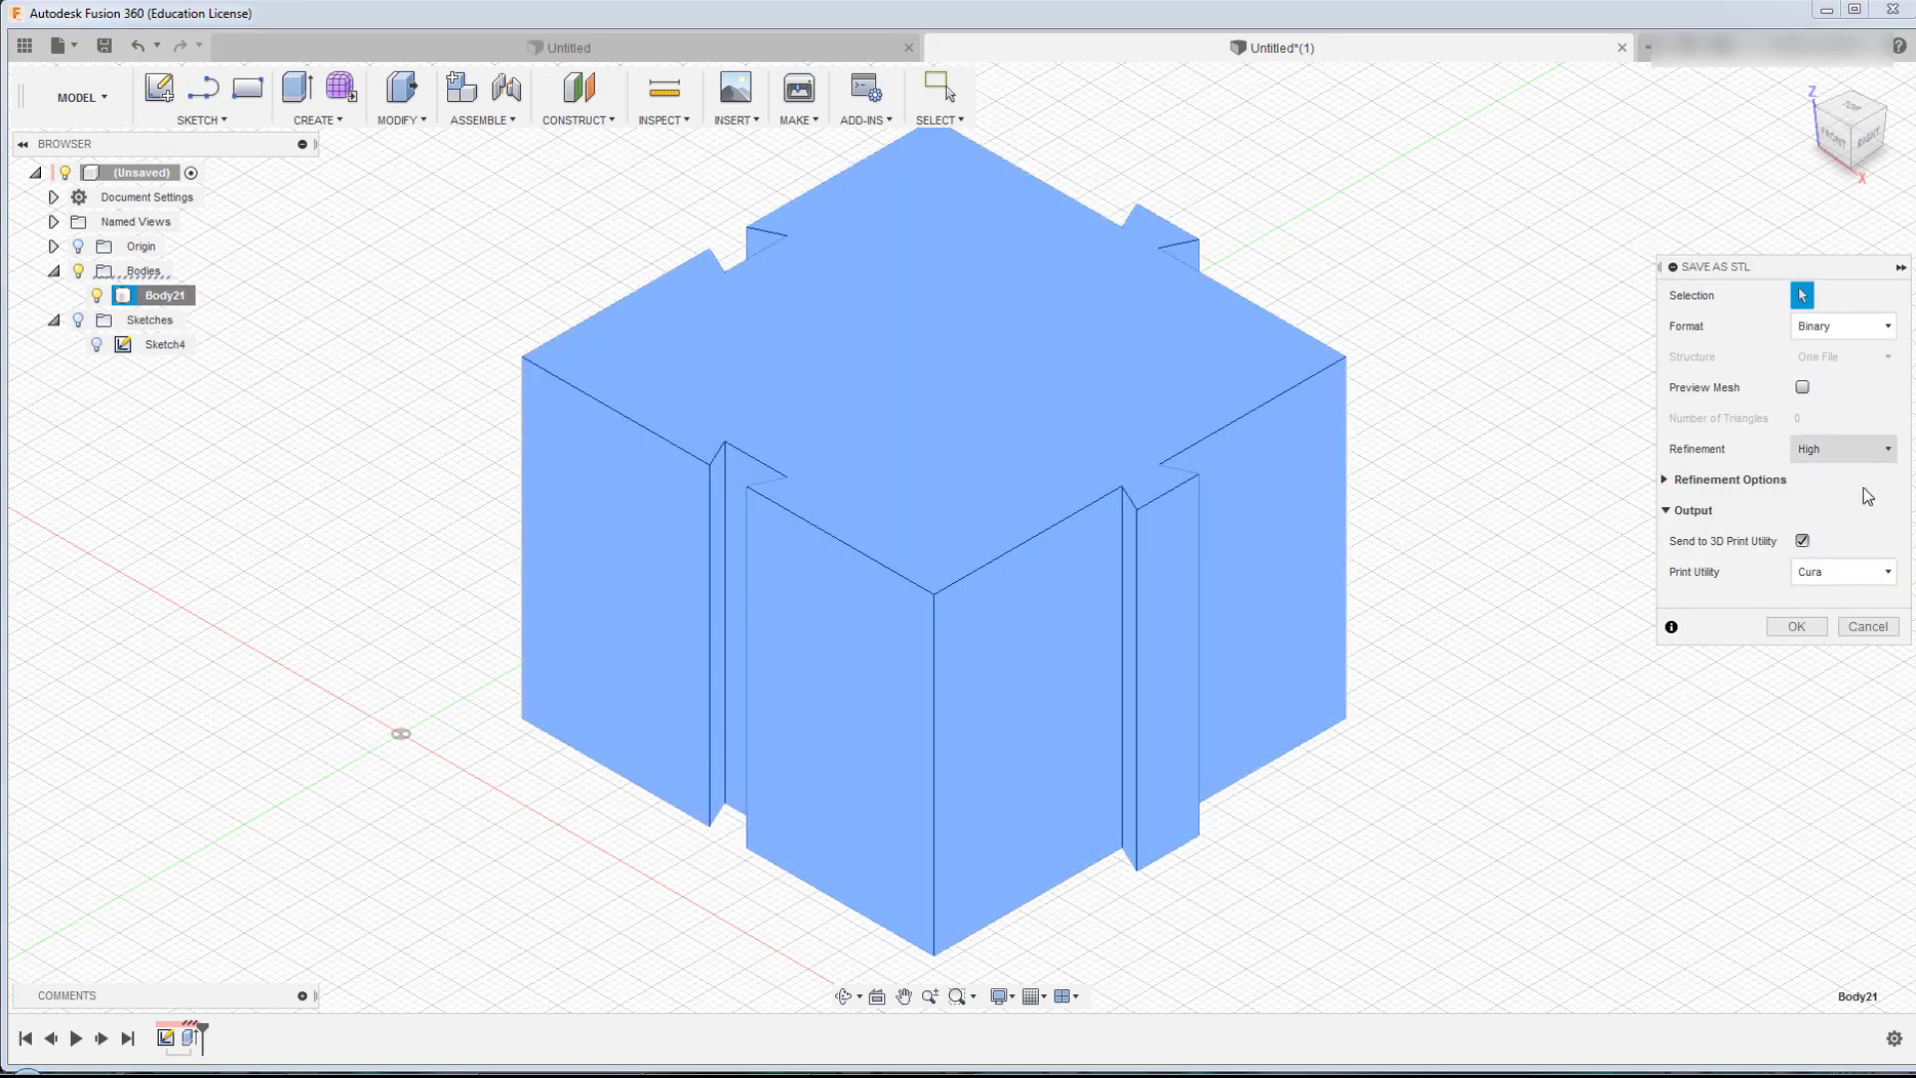
left_click(1796, 626)
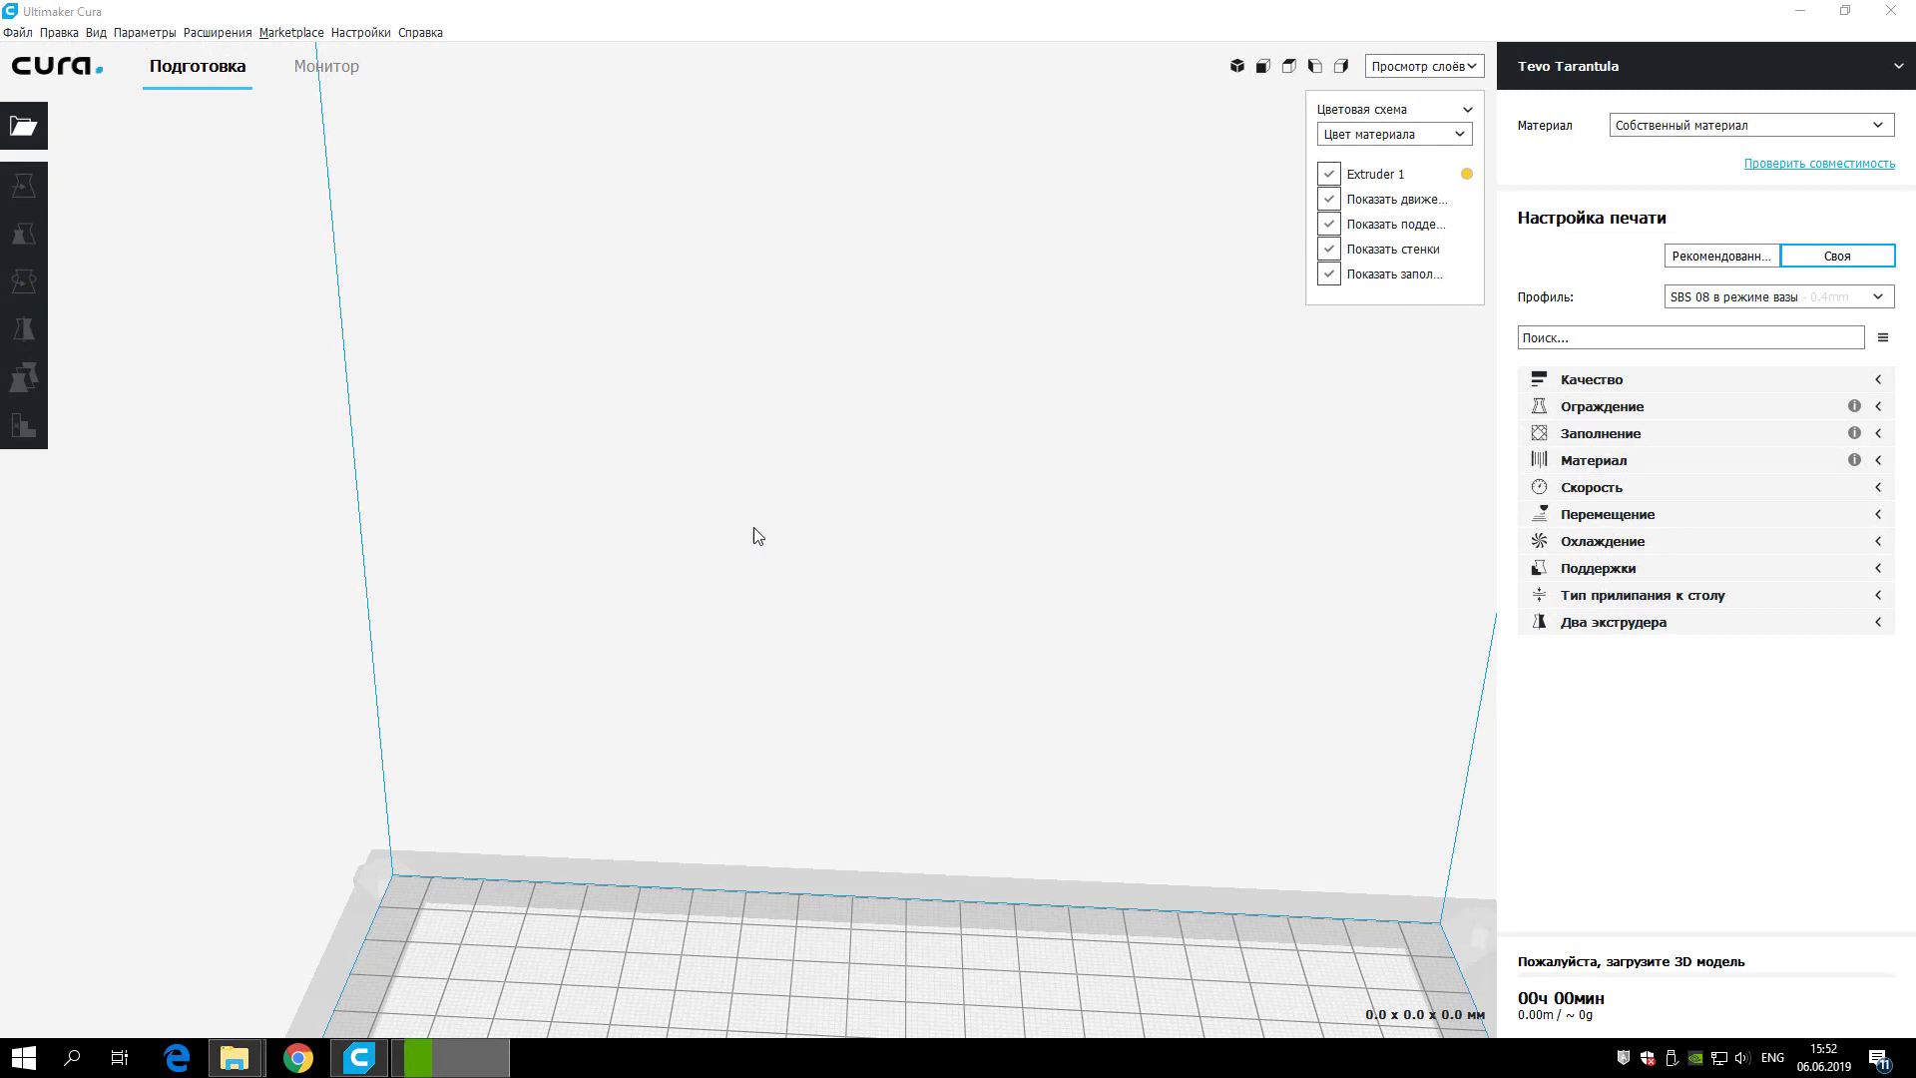
- Check which version of Cura is installed in its About information
left_click(422, 32)
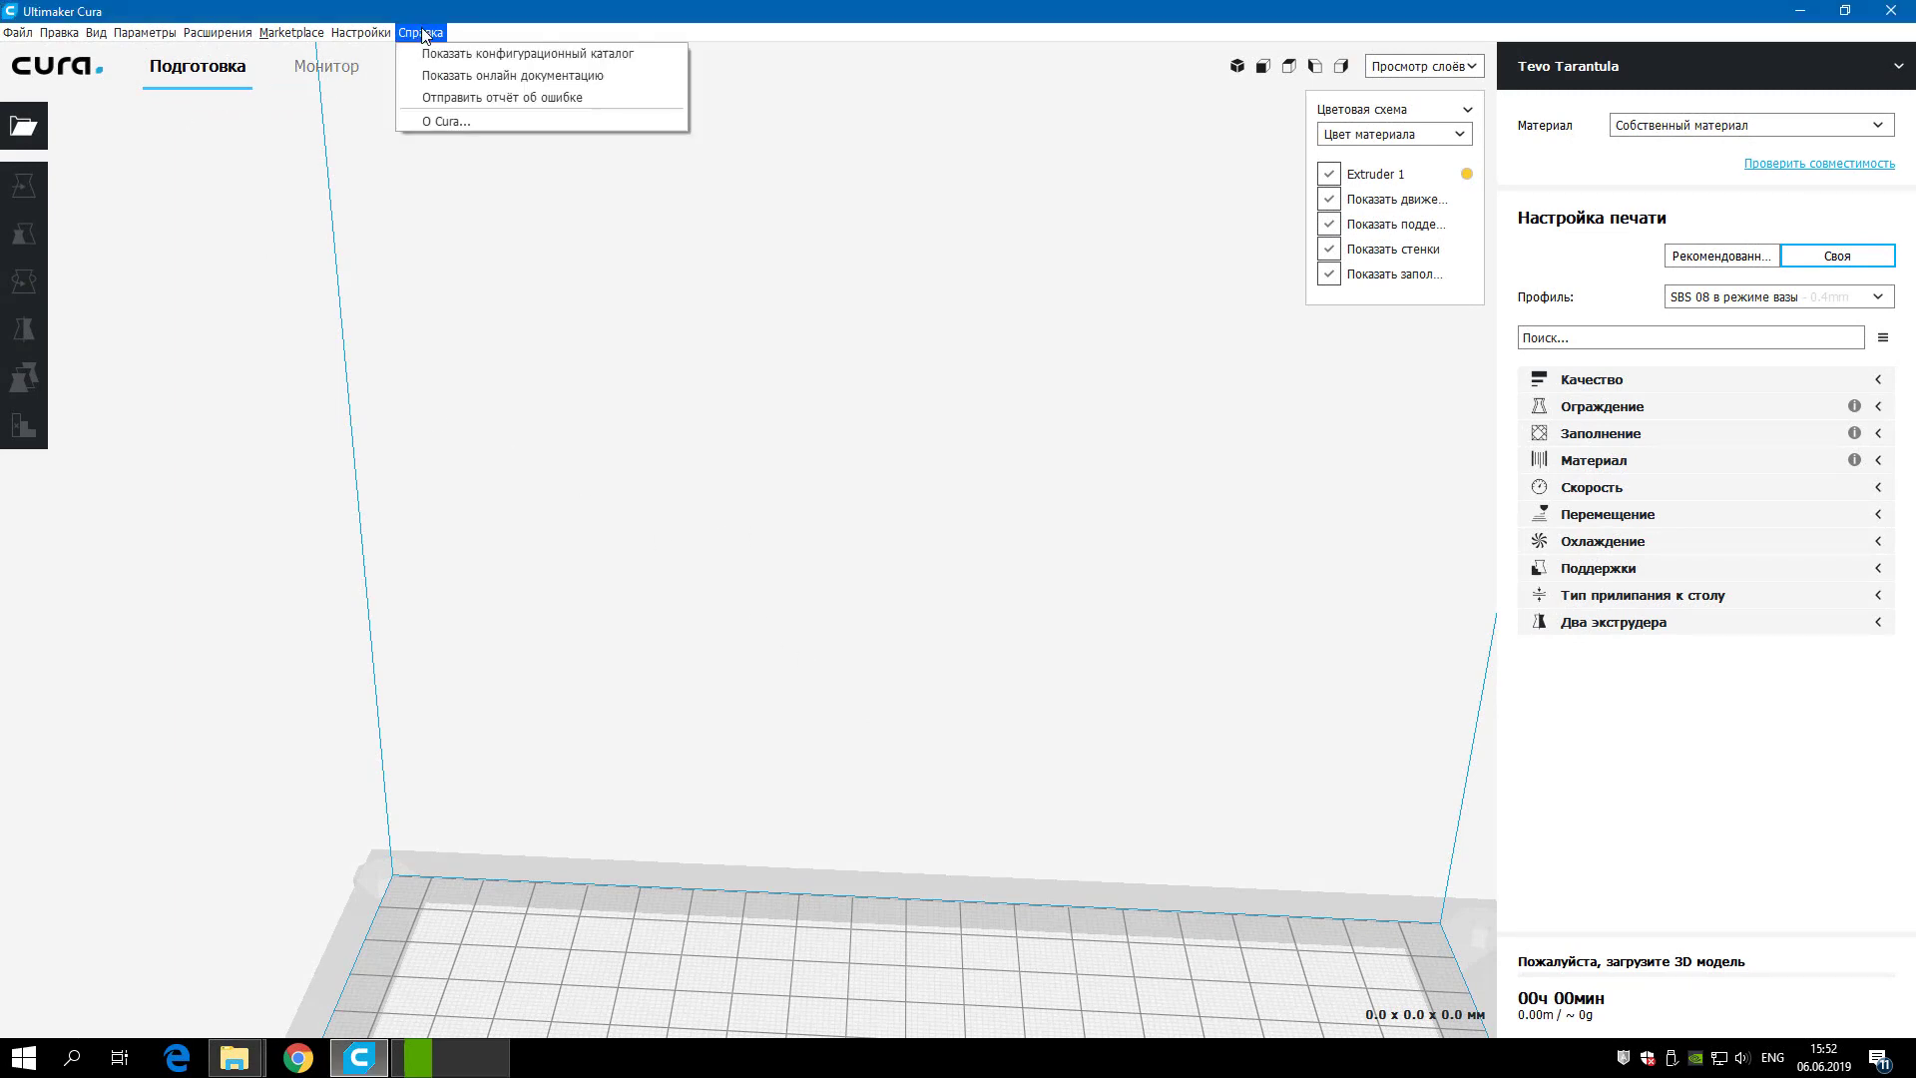
left_click(464, 120)
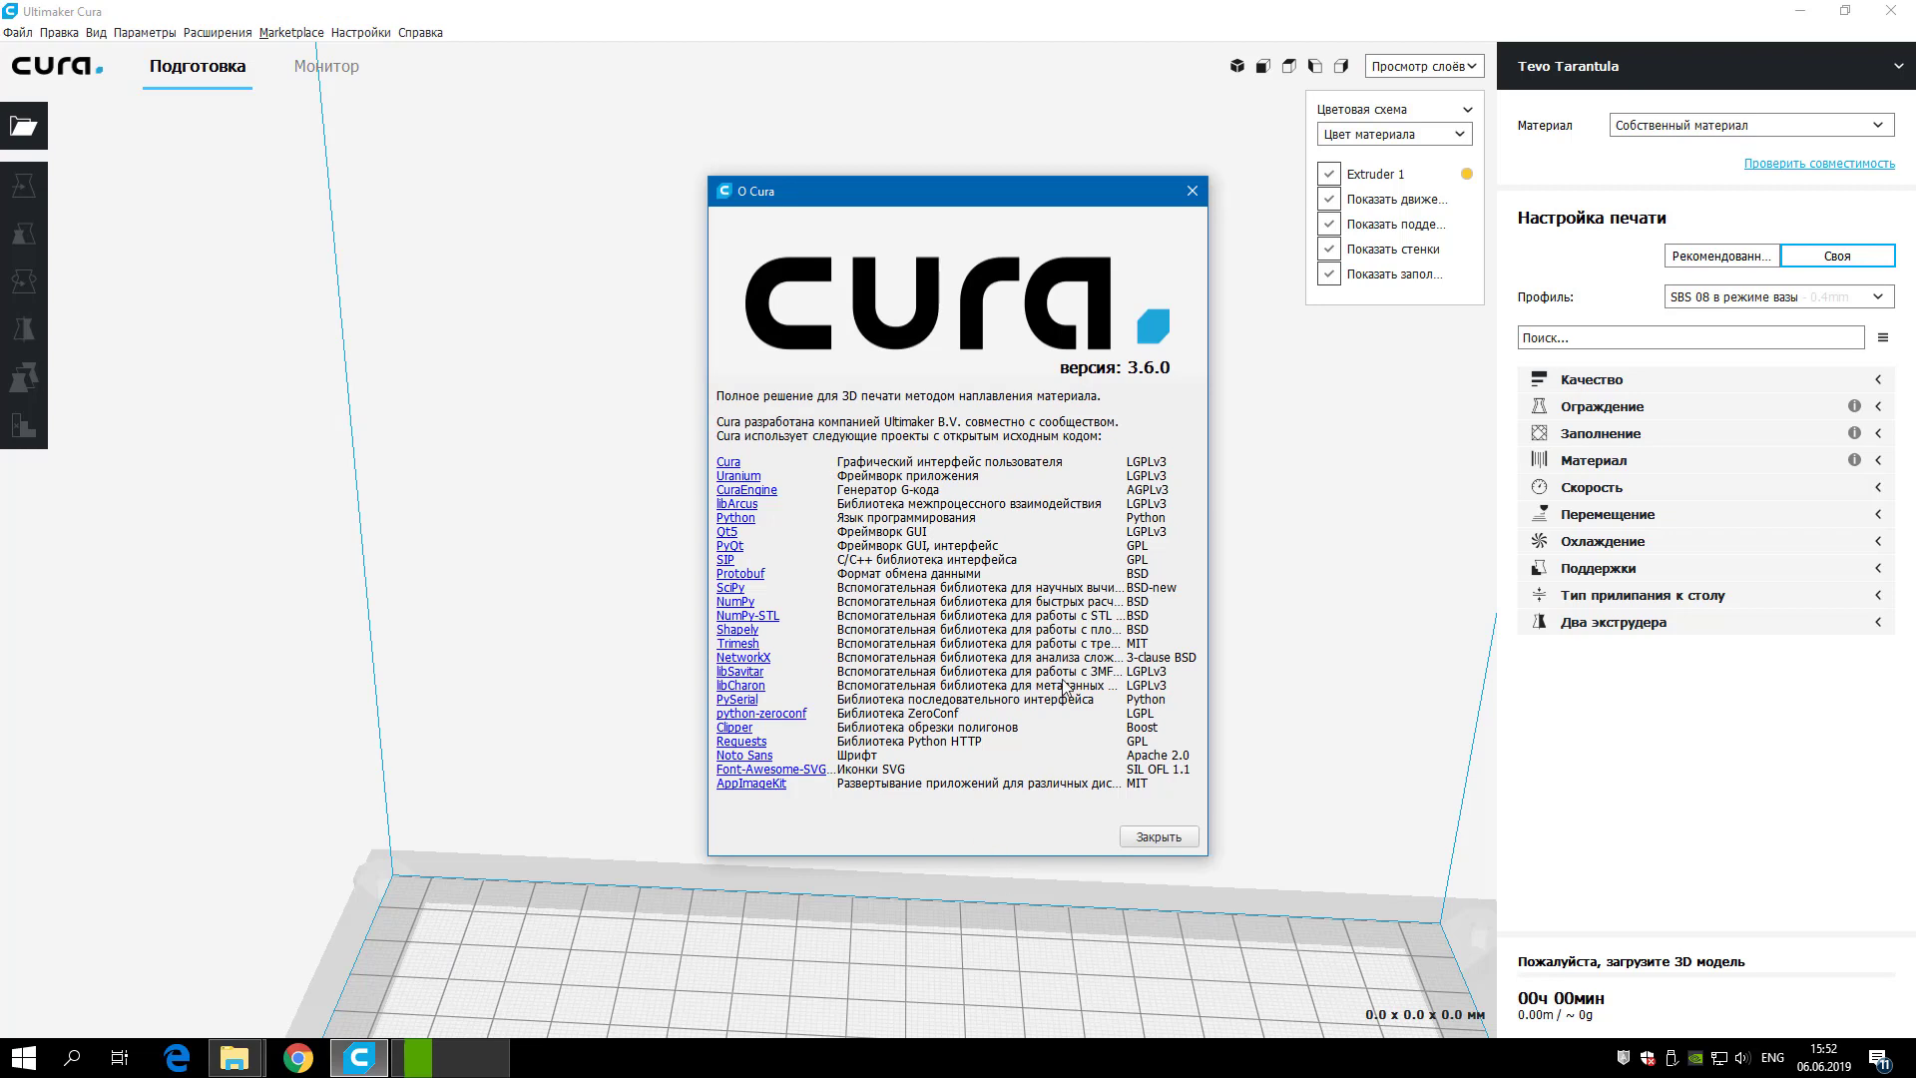
left_click(1157, 836)
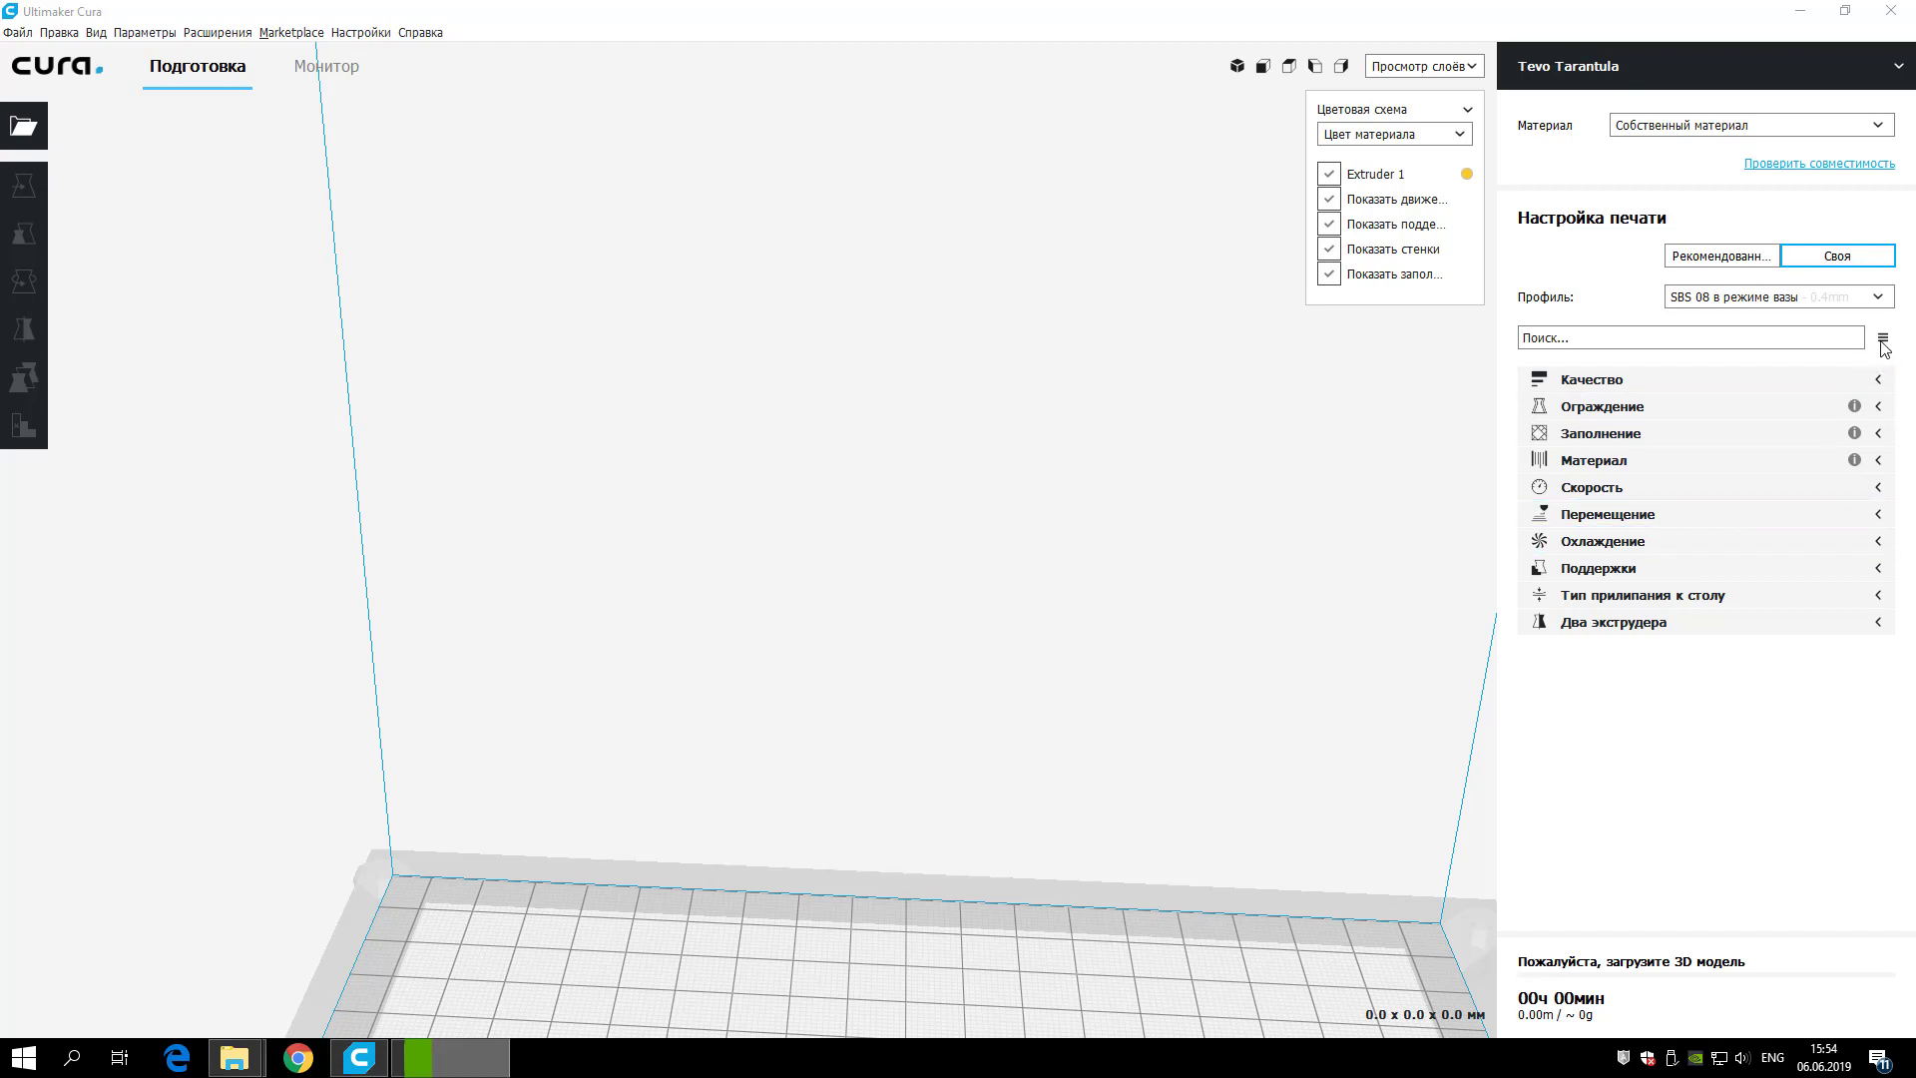
- Make all print settings visible and enable spiral printing of the outer contour in the special modes
left_click(1883, 340)
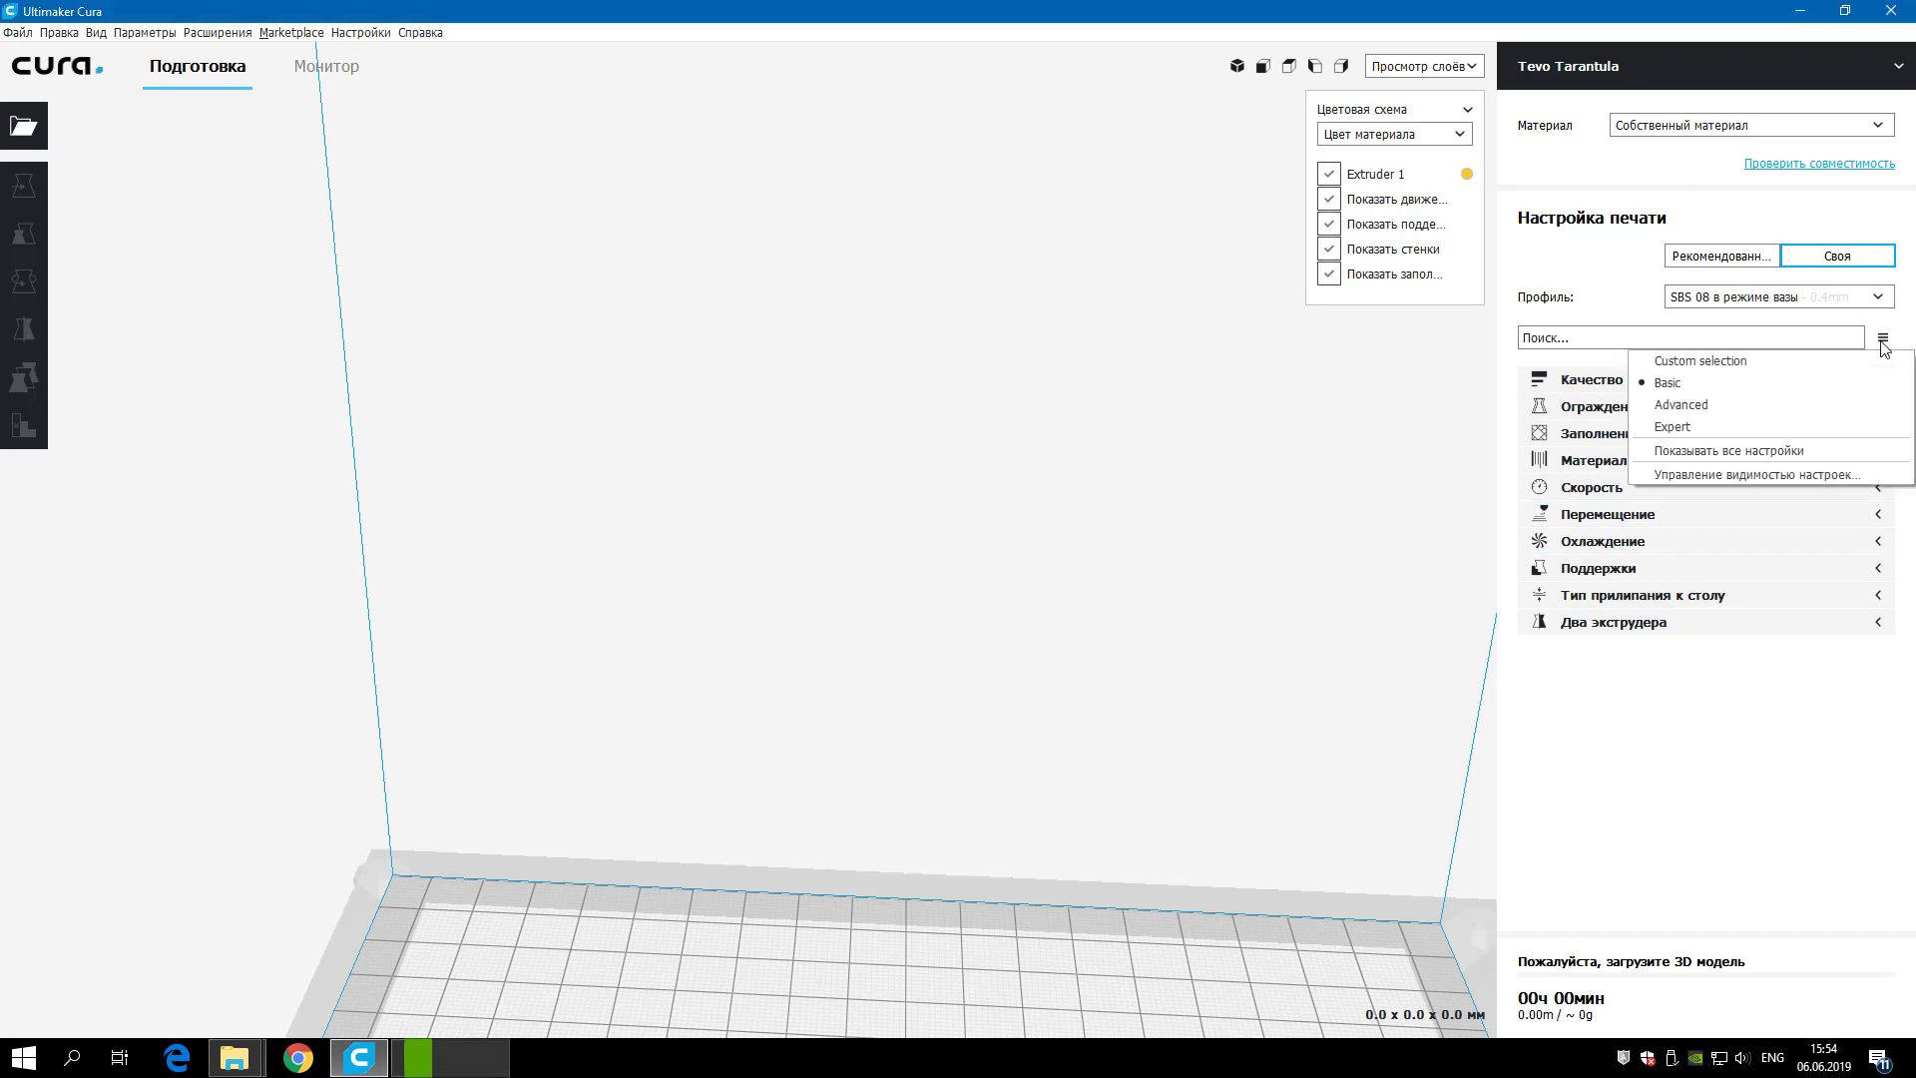
left_click(1747, 451)
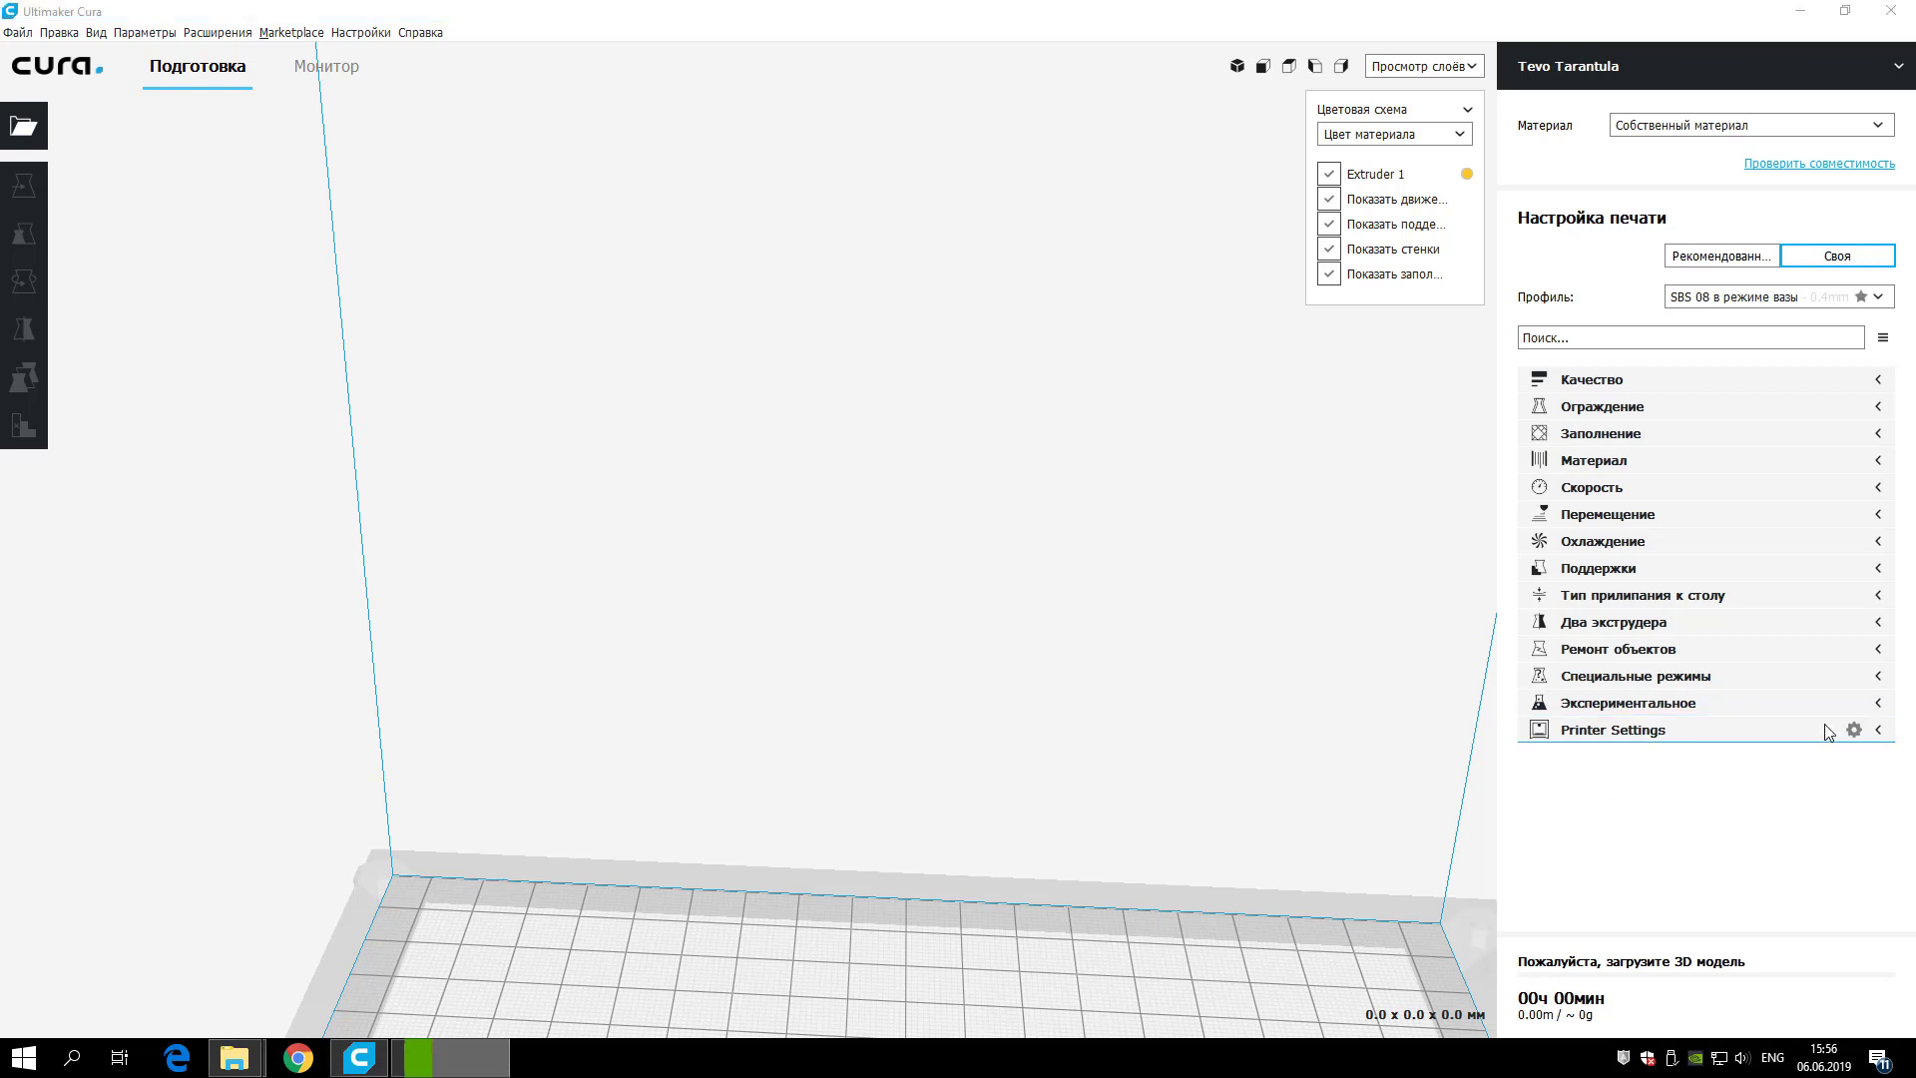
left_click(1877, 678)
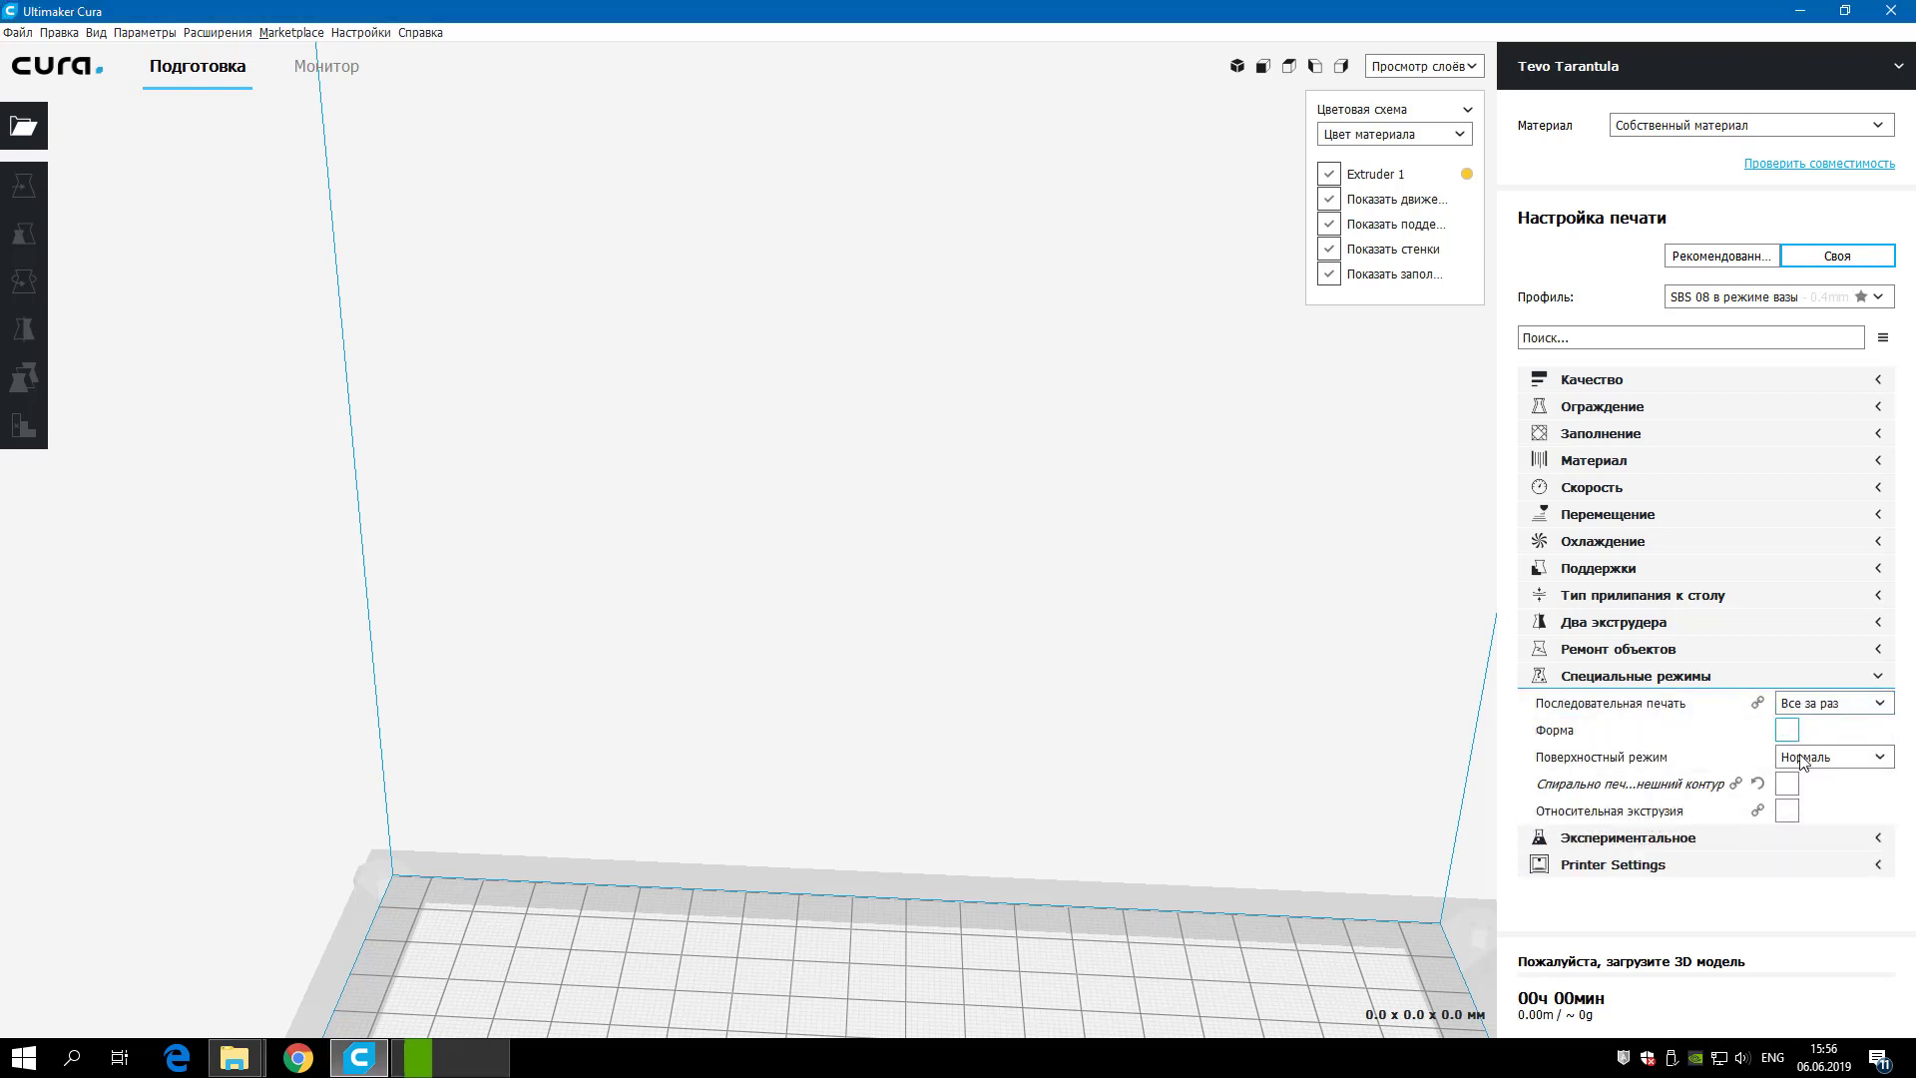
left_click(1788, 788)
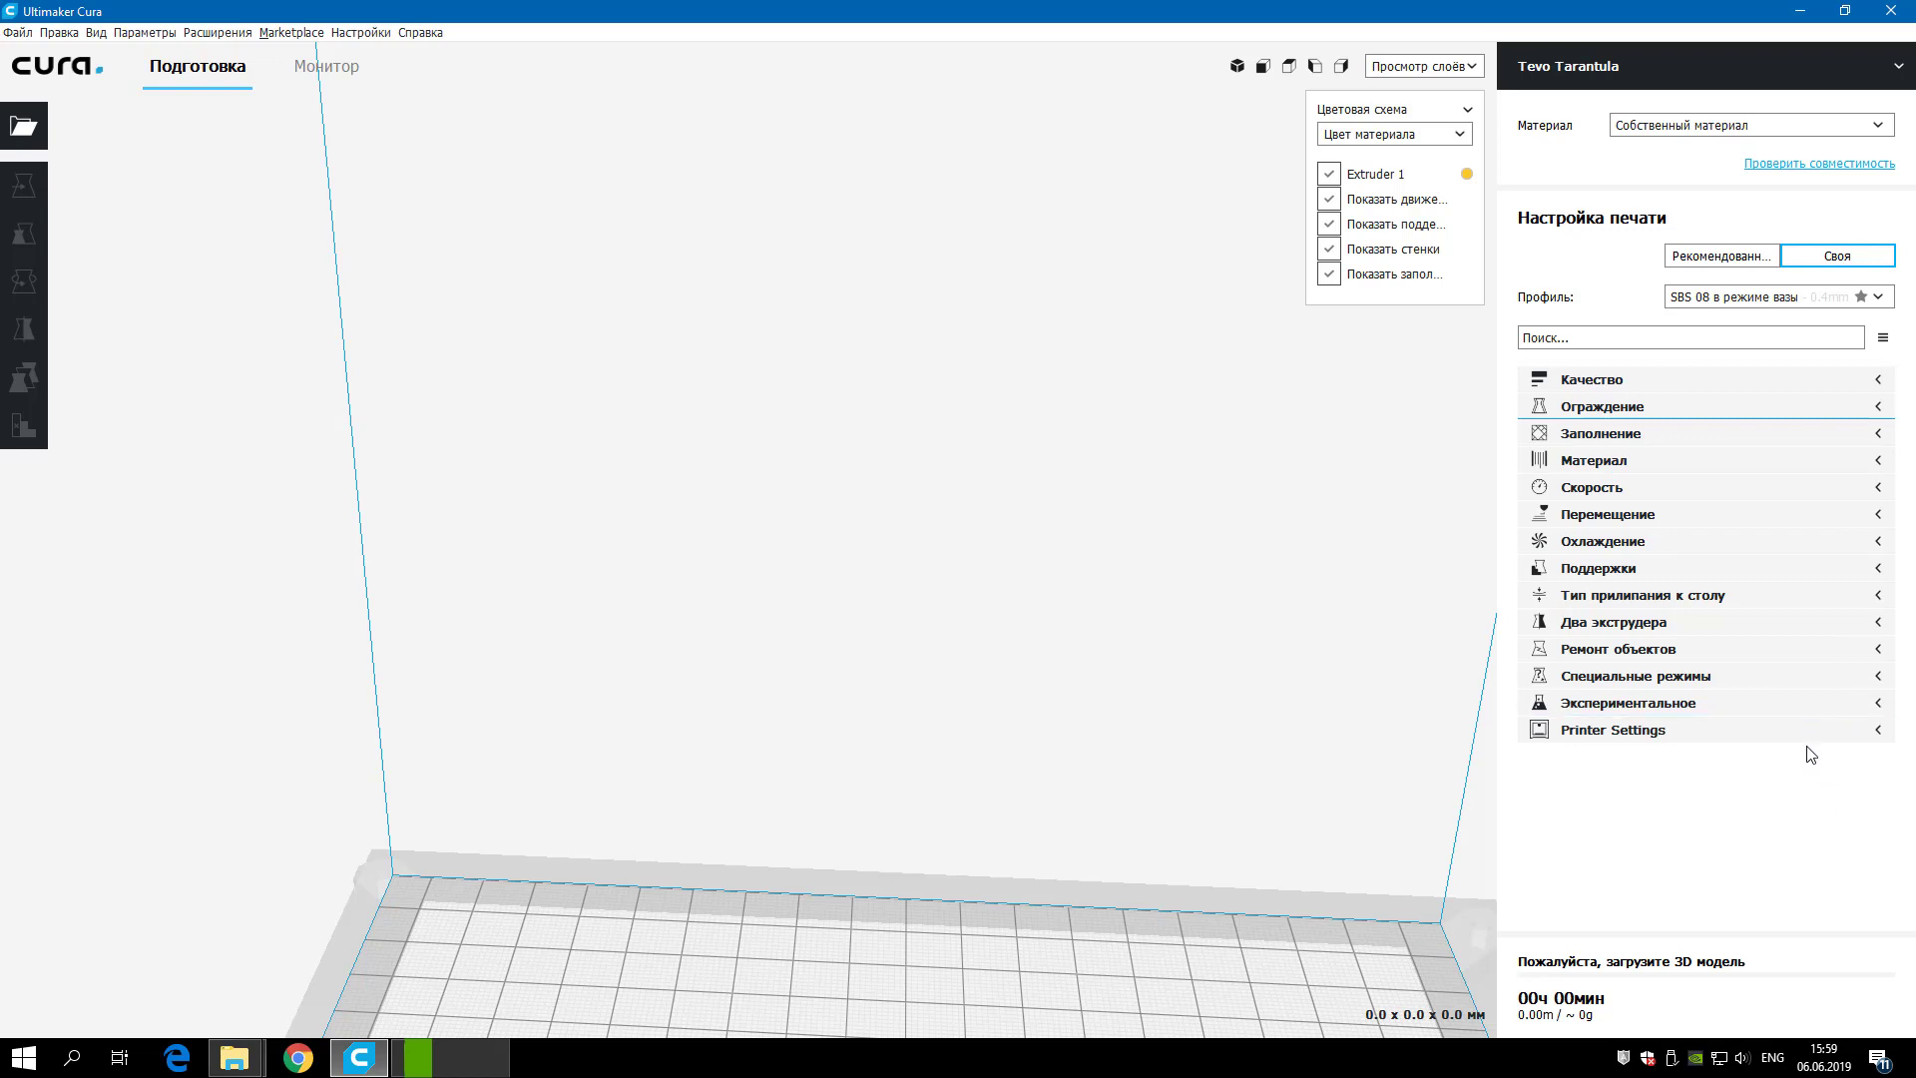
- Examine the infill, travel and shell settings of the current print profile
left_click(1878, 442)
scroll(1821, 595, "down", 6)
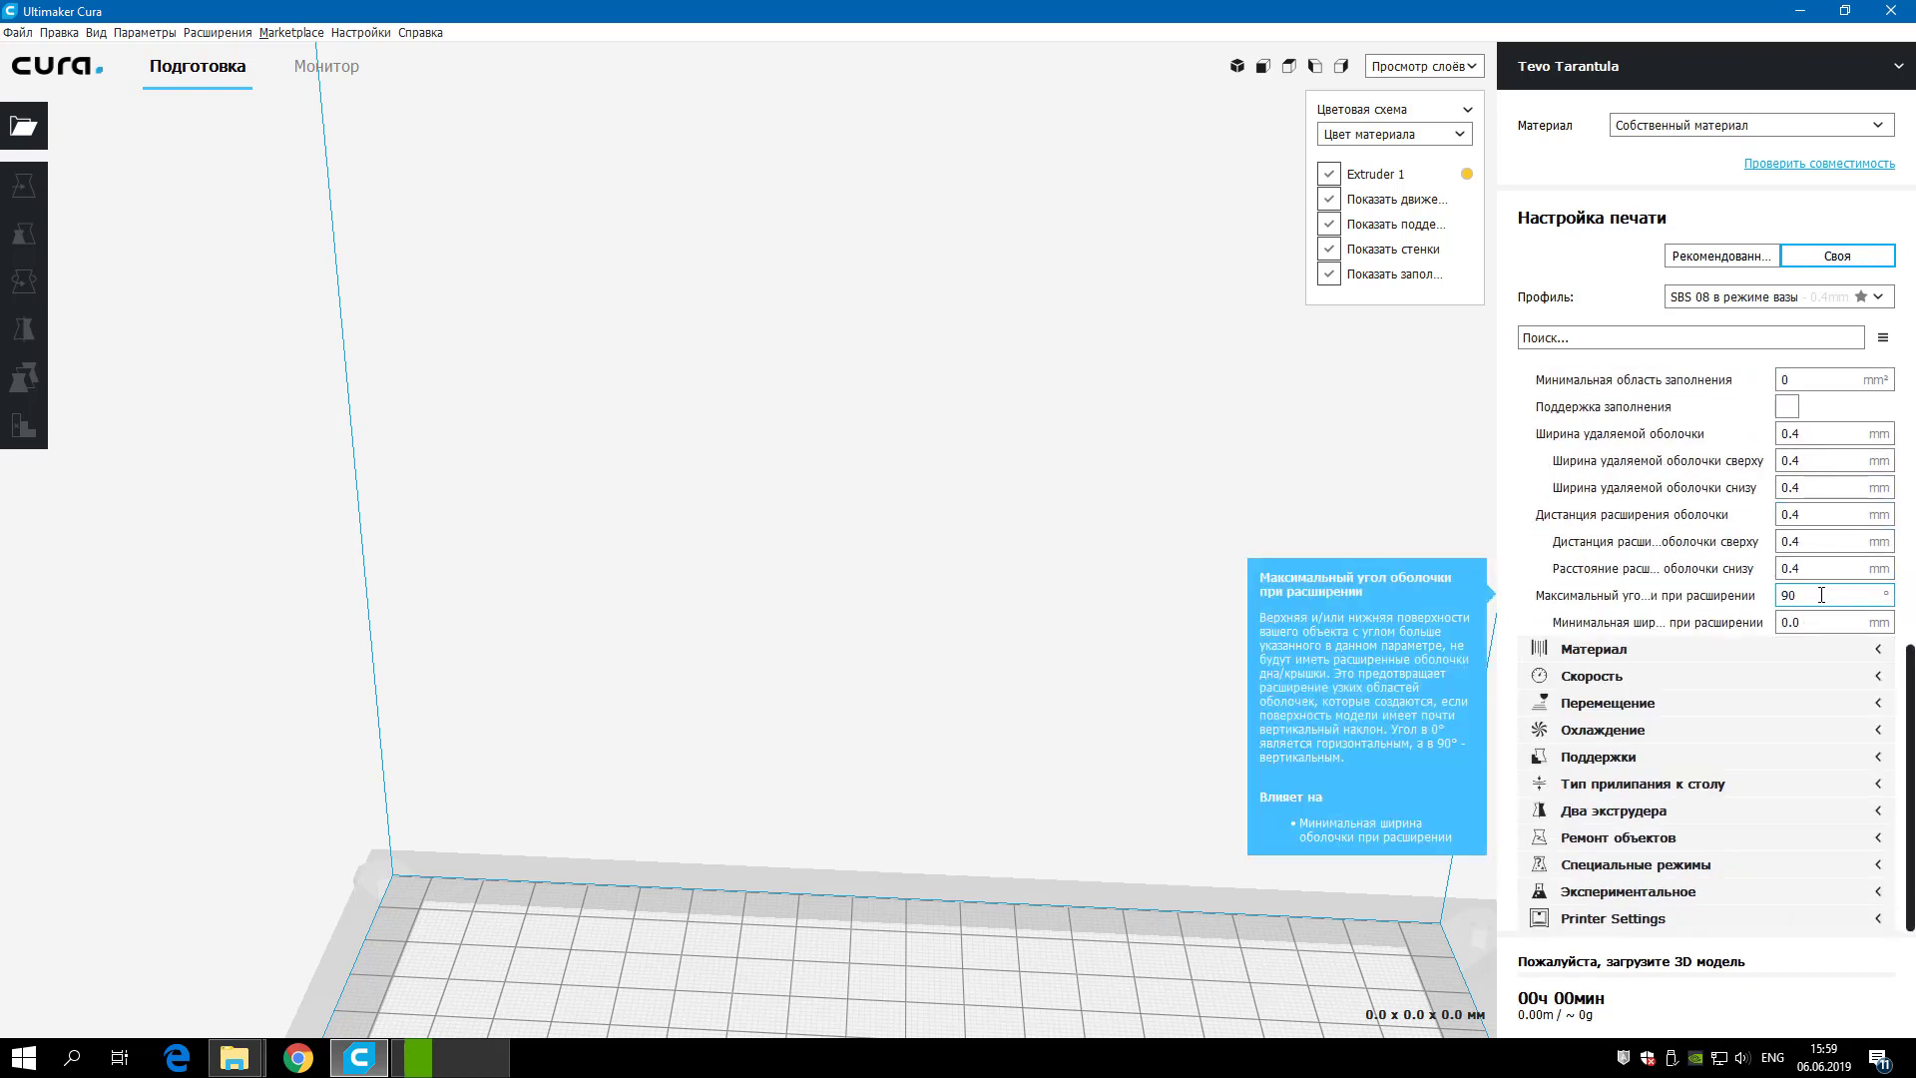
left_click(1880, 704)
scroll(1882, 707, "down", 3)
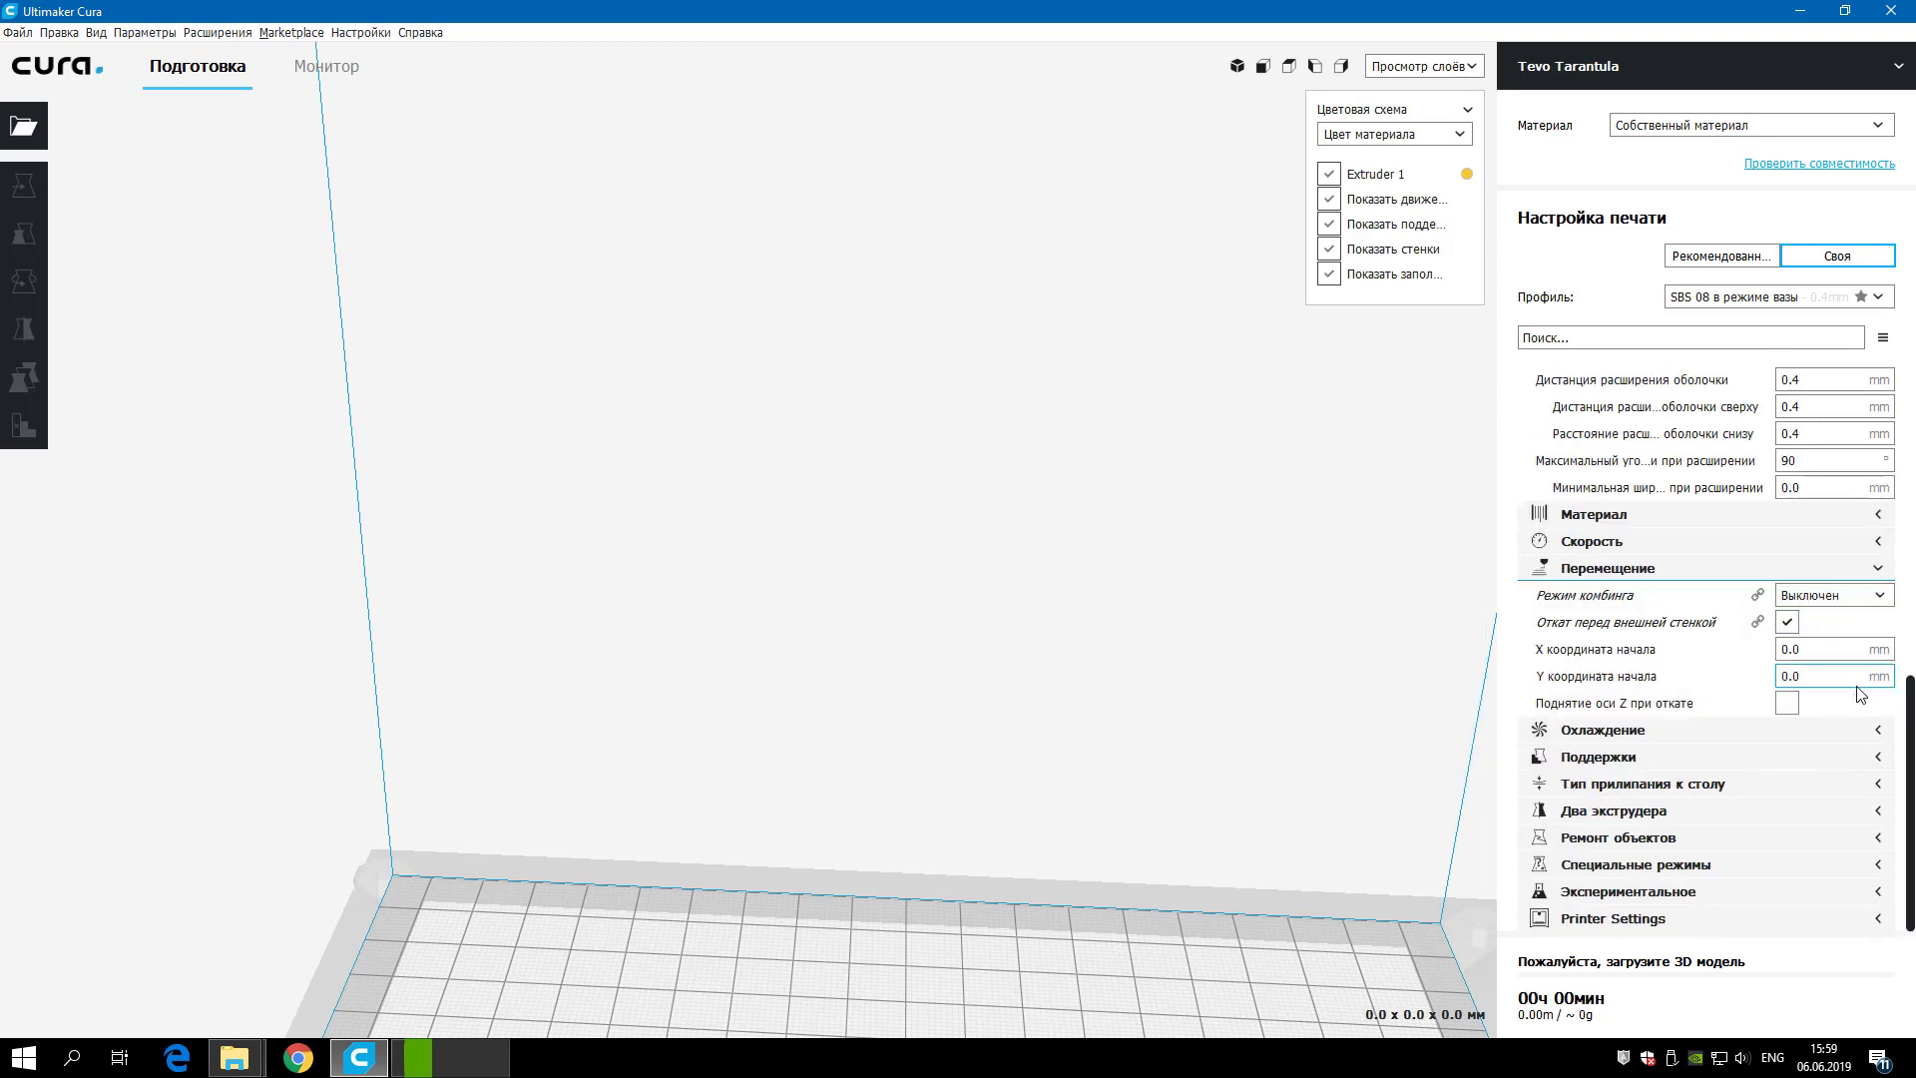
left_click(1880, 571)
scroll(1882, 577, "up", 10)
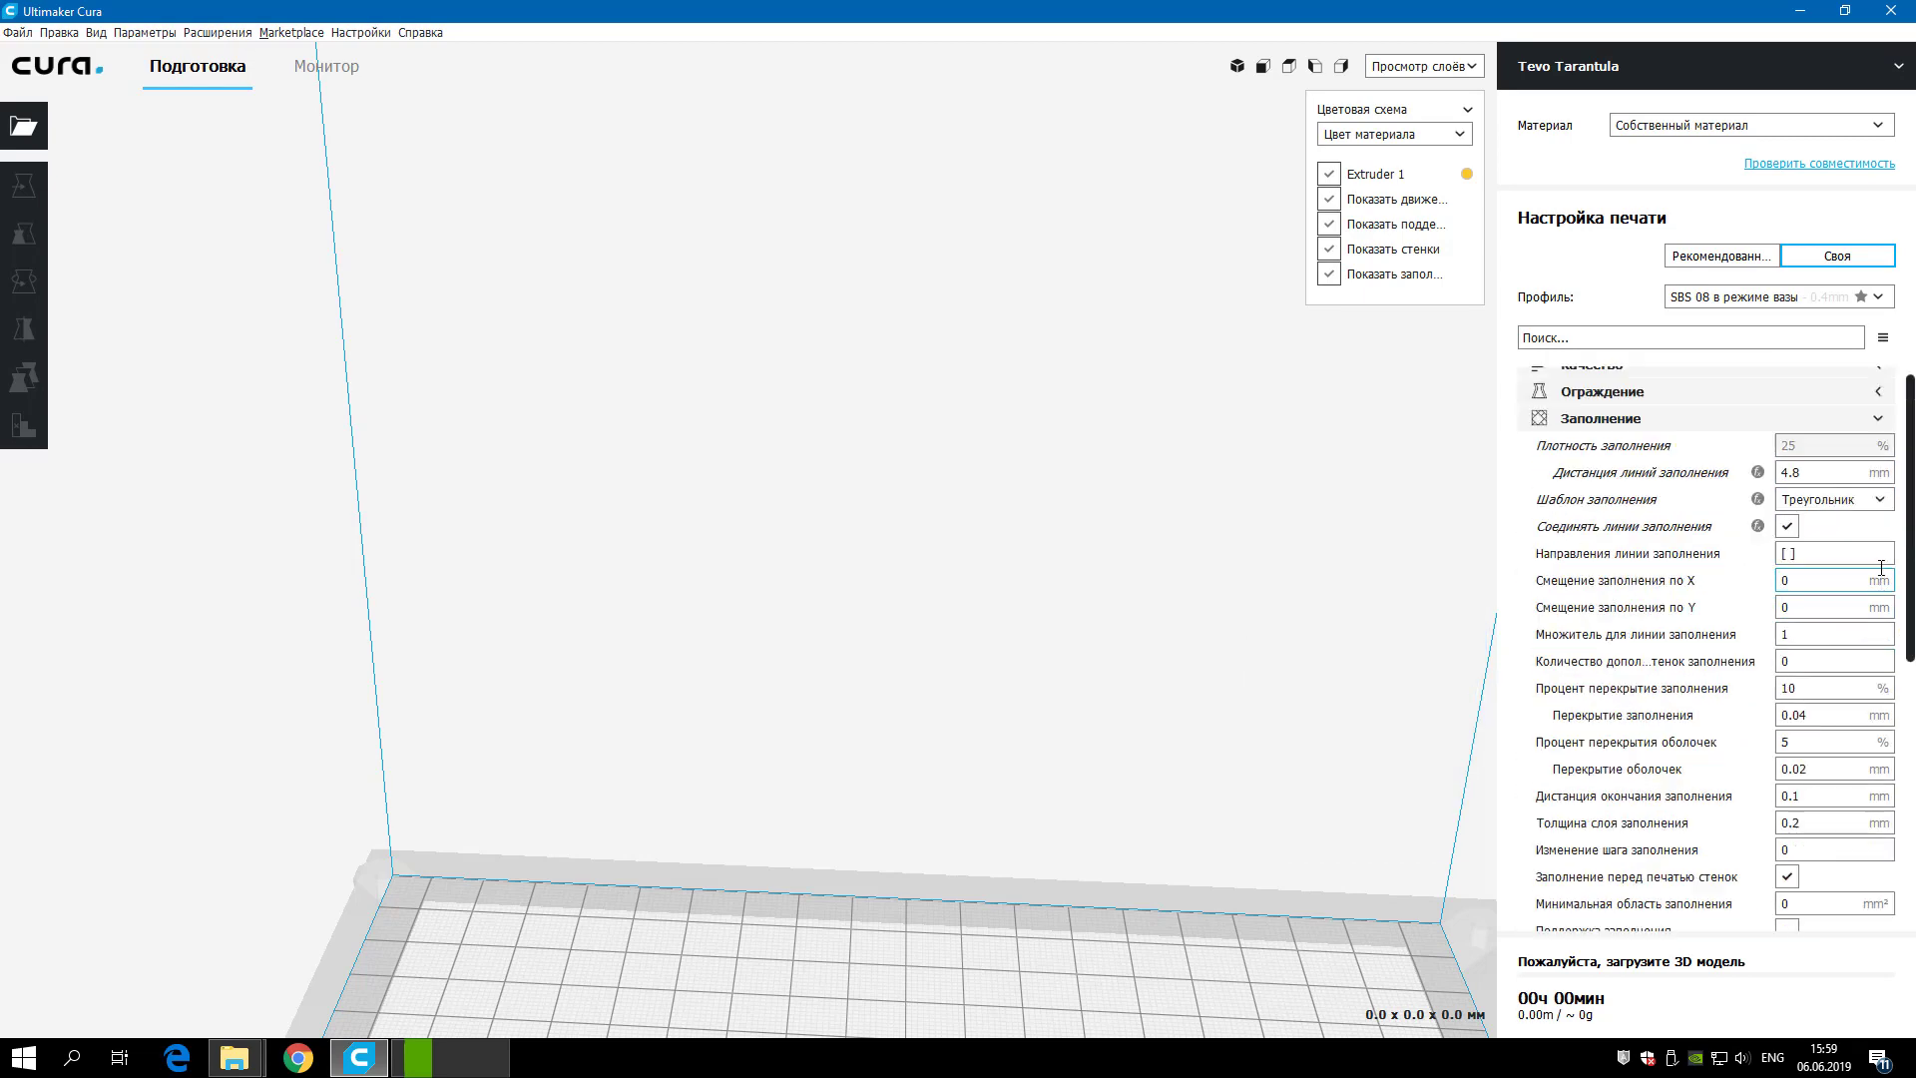
left_click(1880, 436)
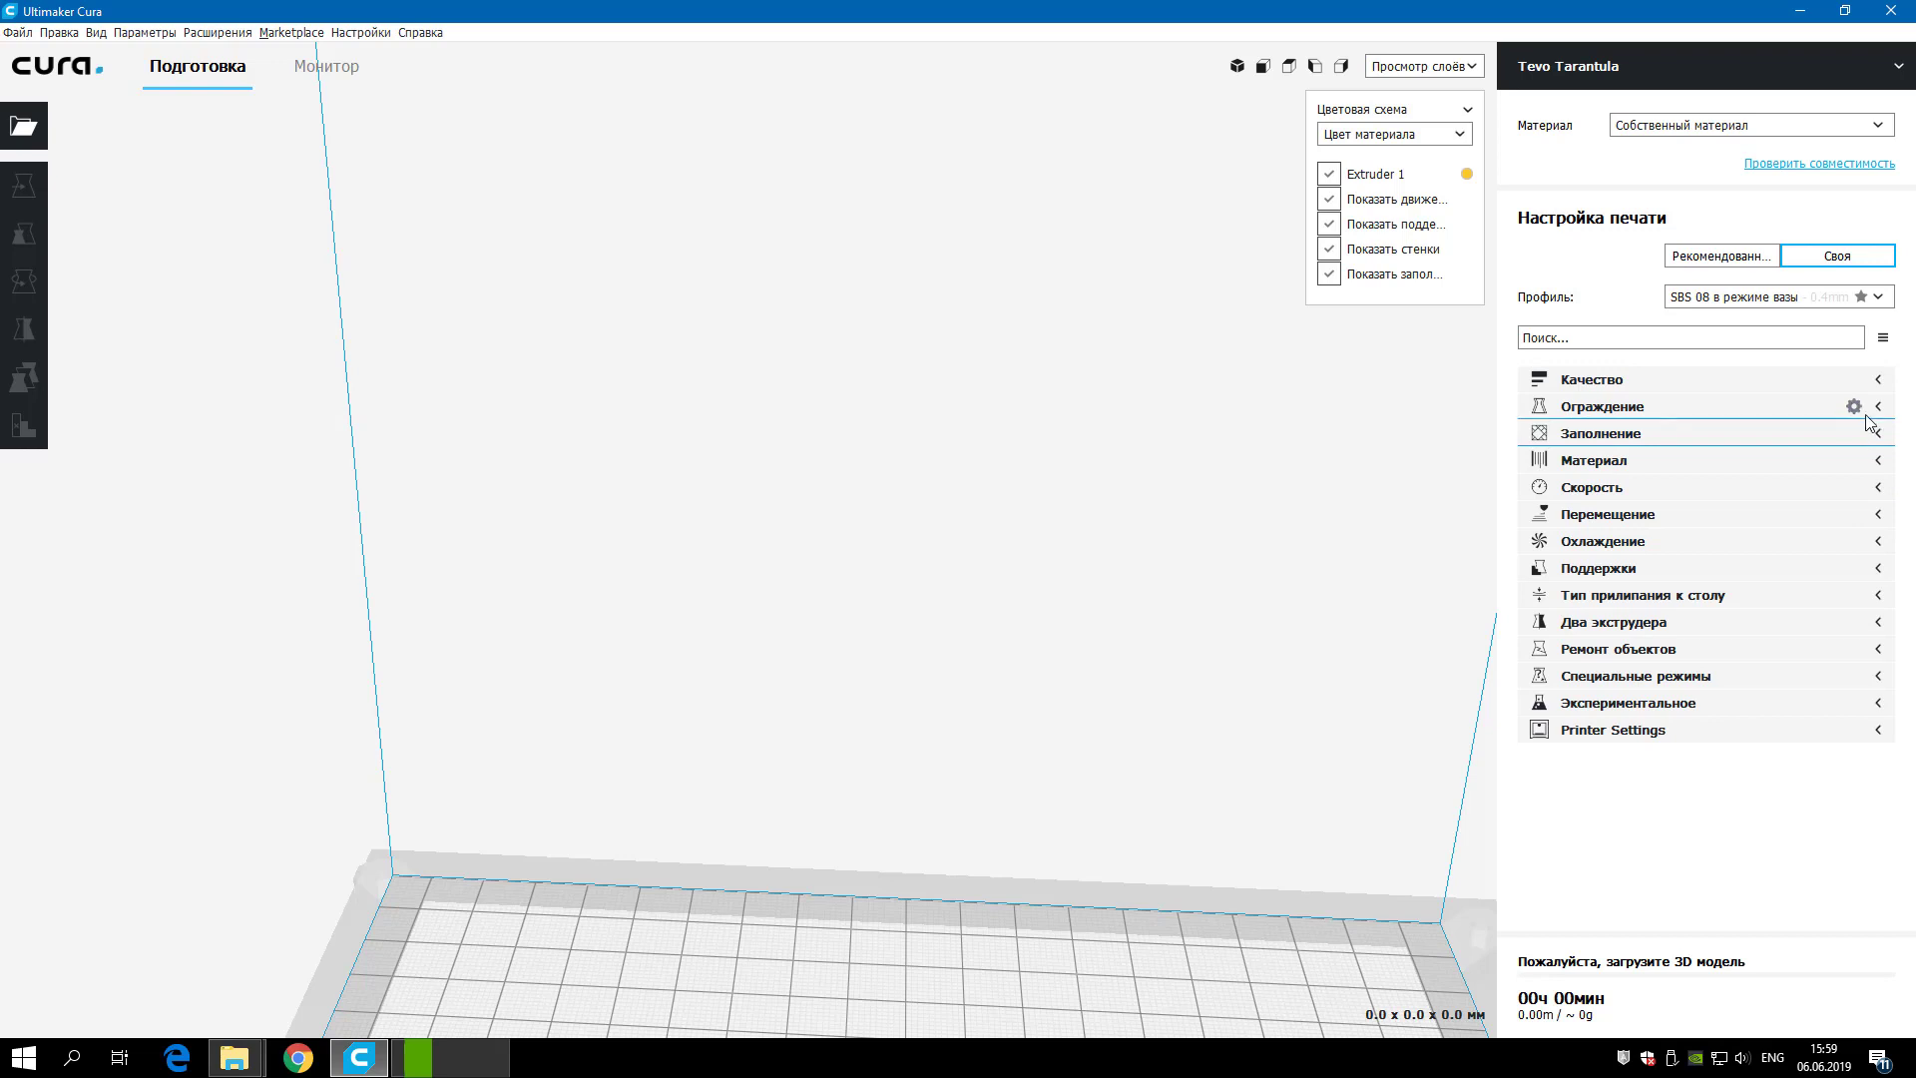
left_click(1878, 410)
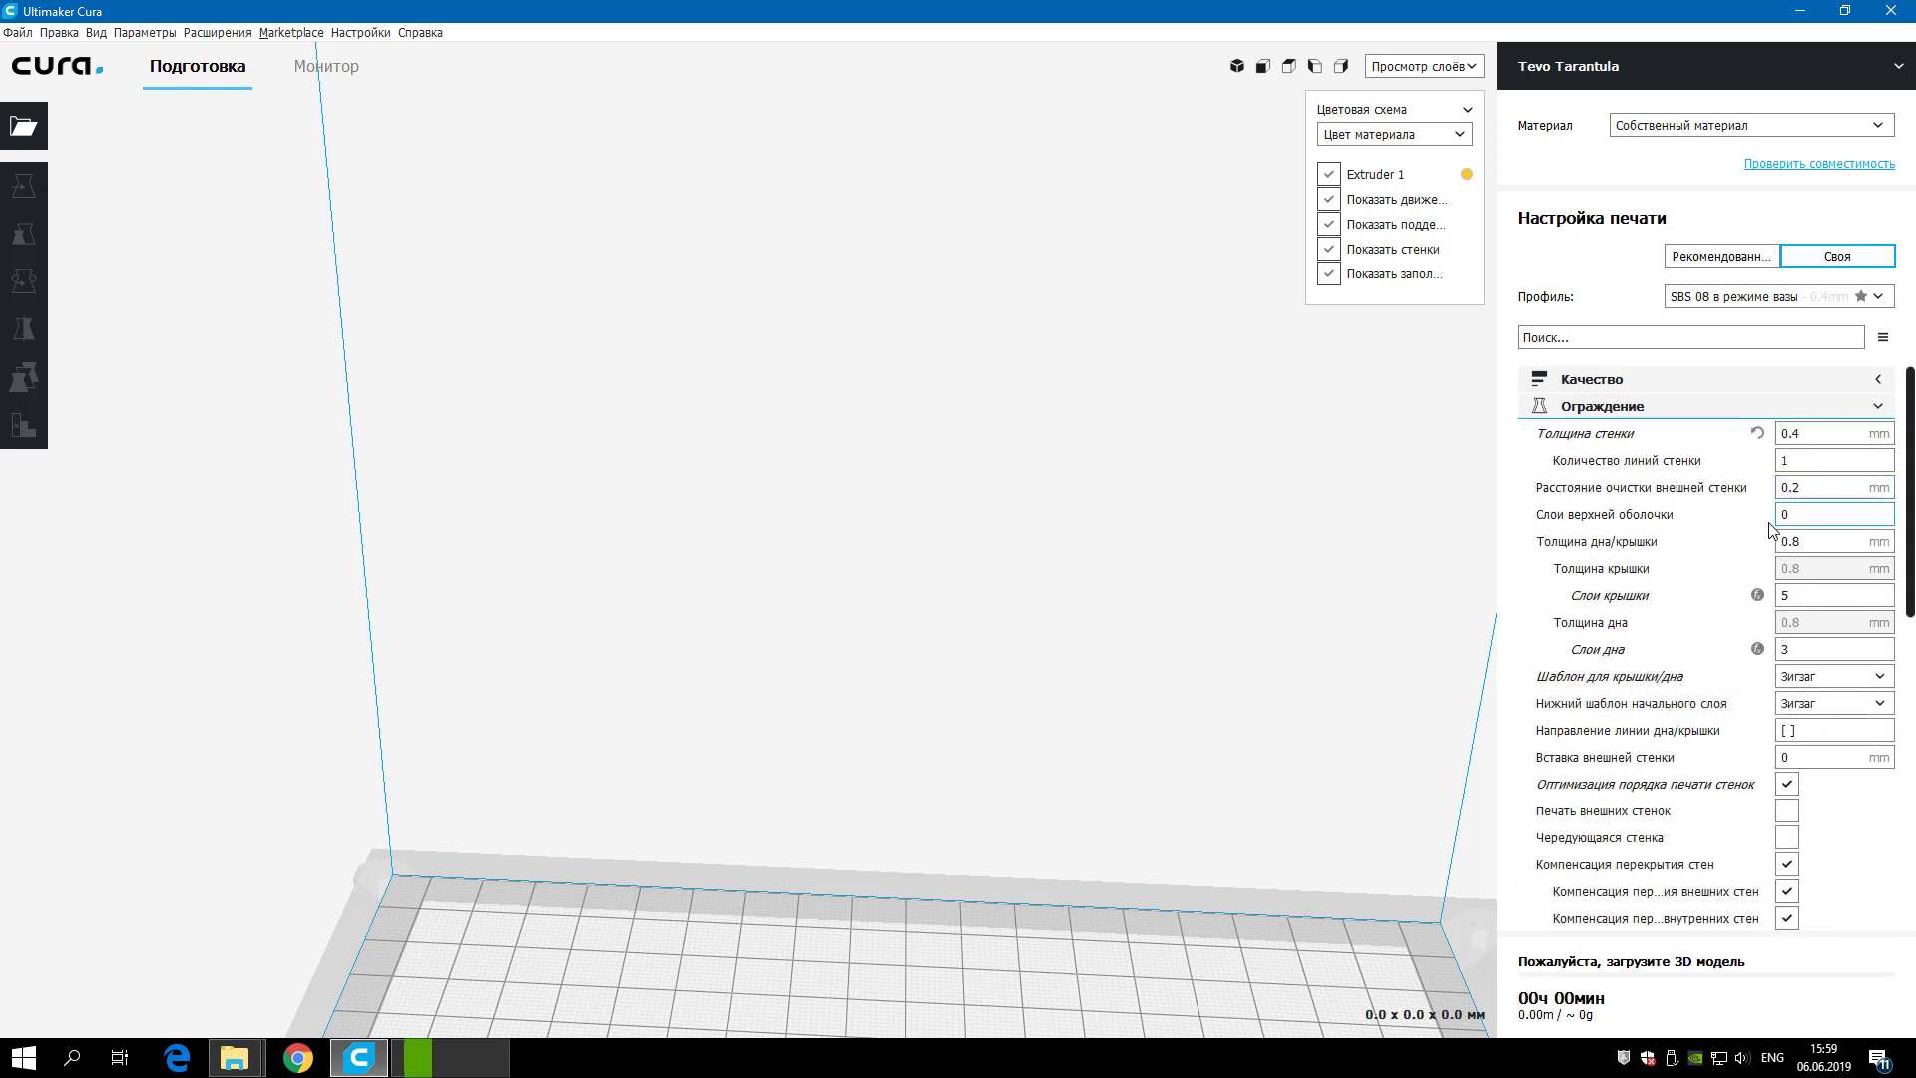
scroll(1805, 647, "down", 3)
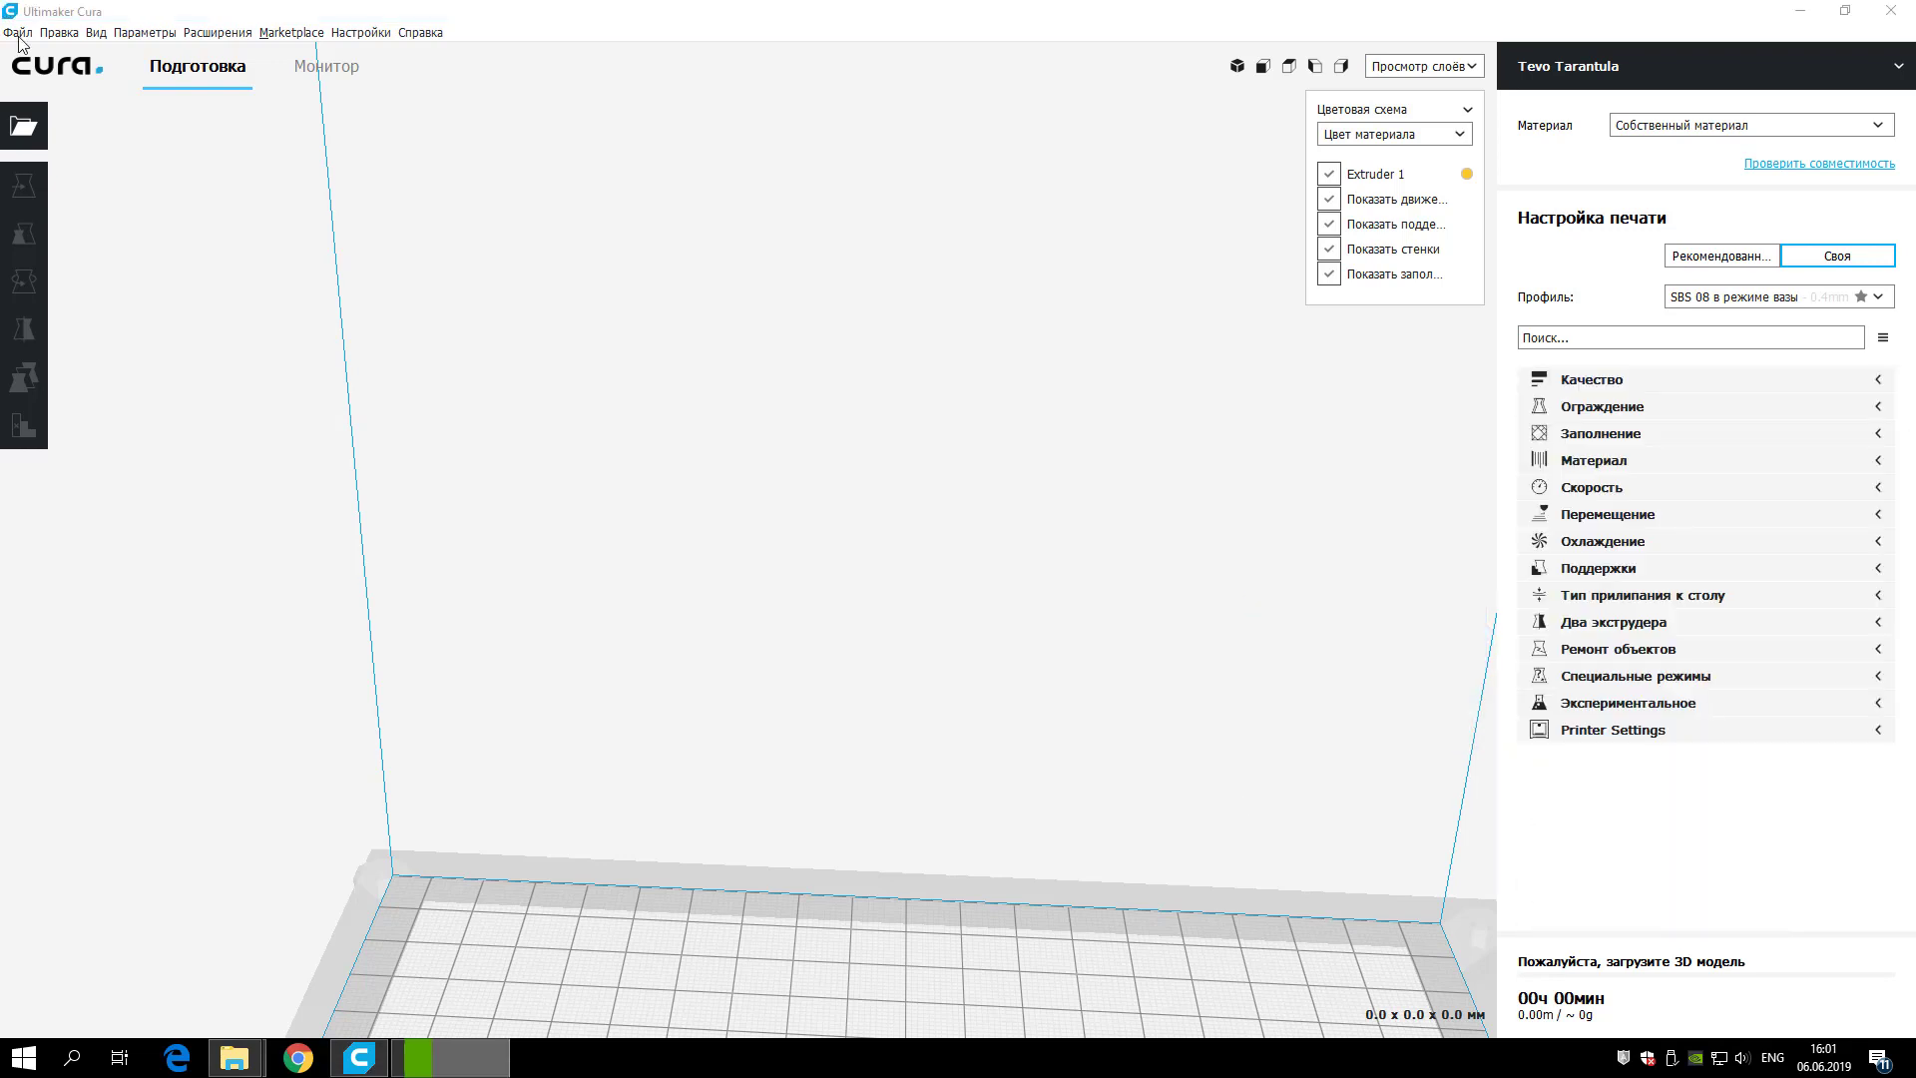
- Load the TT_the_sorting_module model onto the build plate
left_click(18, 32)
left_click(82, 75)
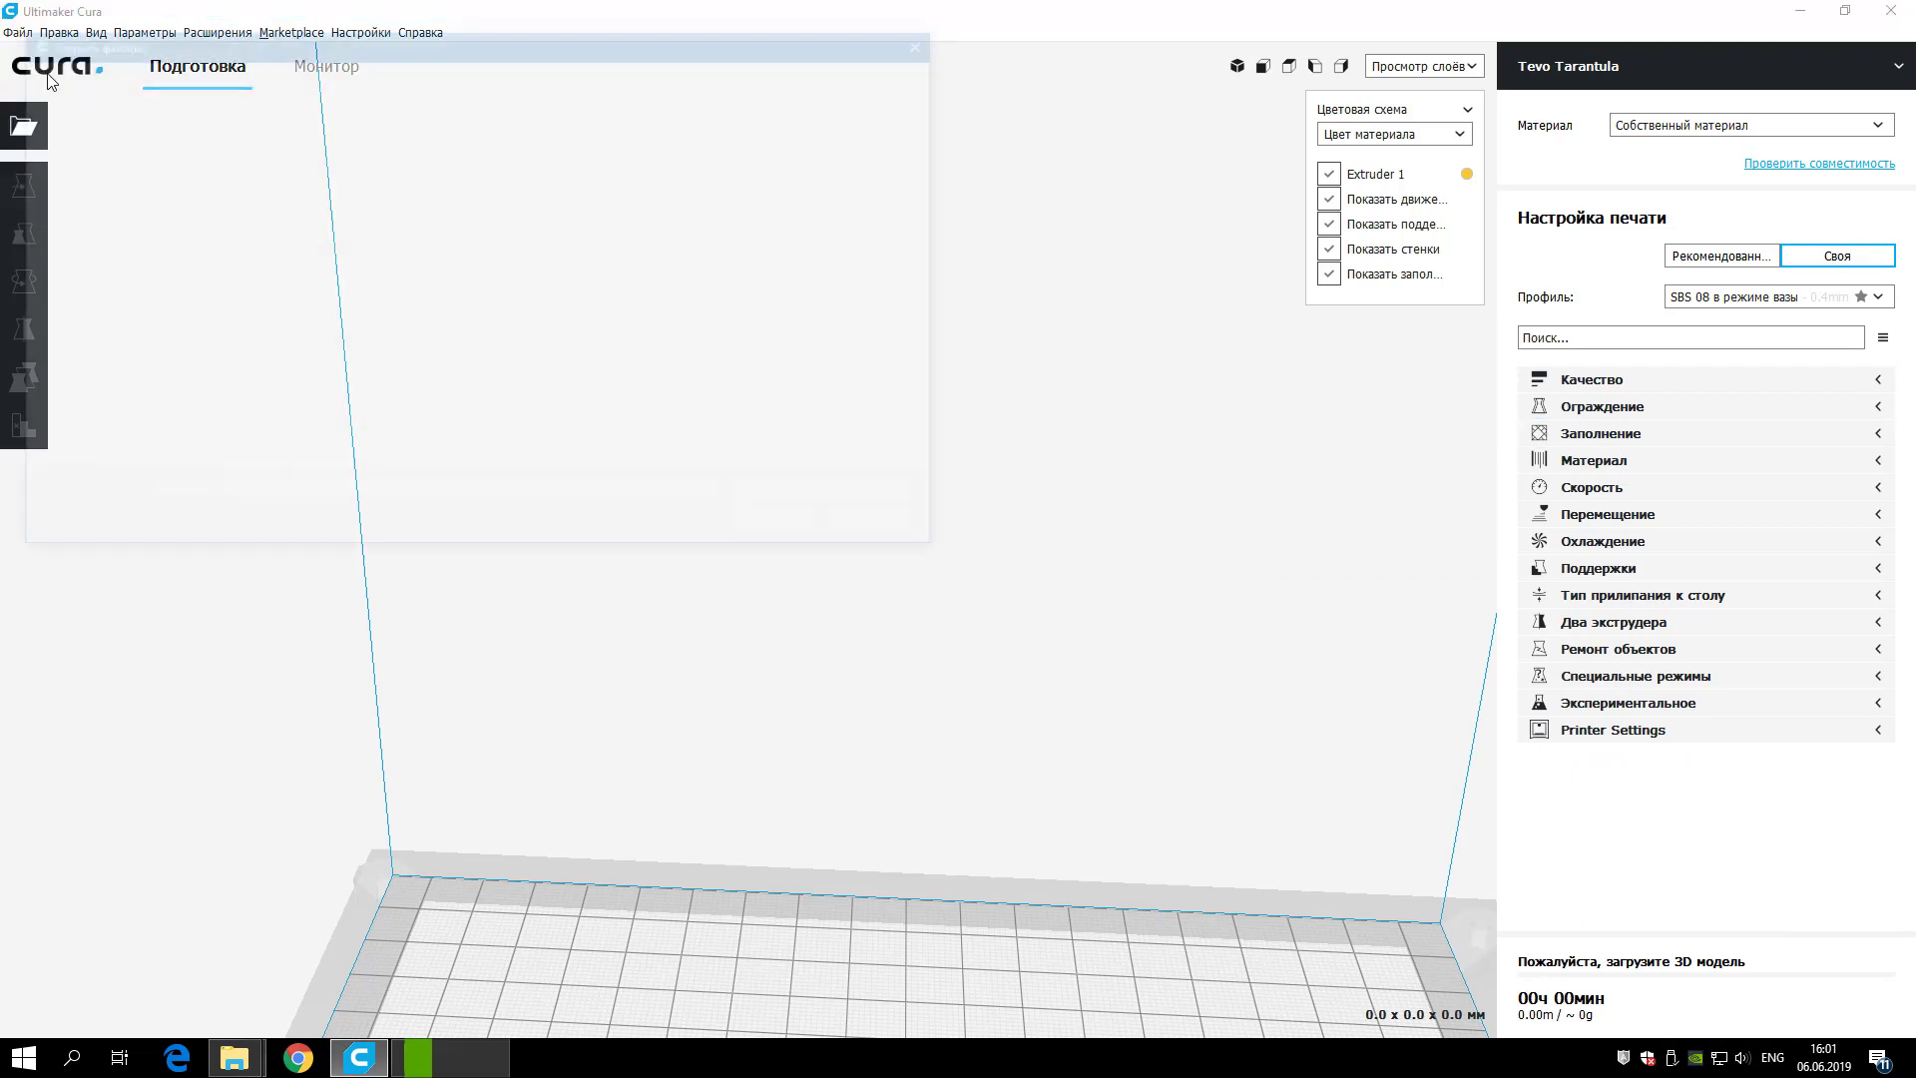
double_click(774, 188)
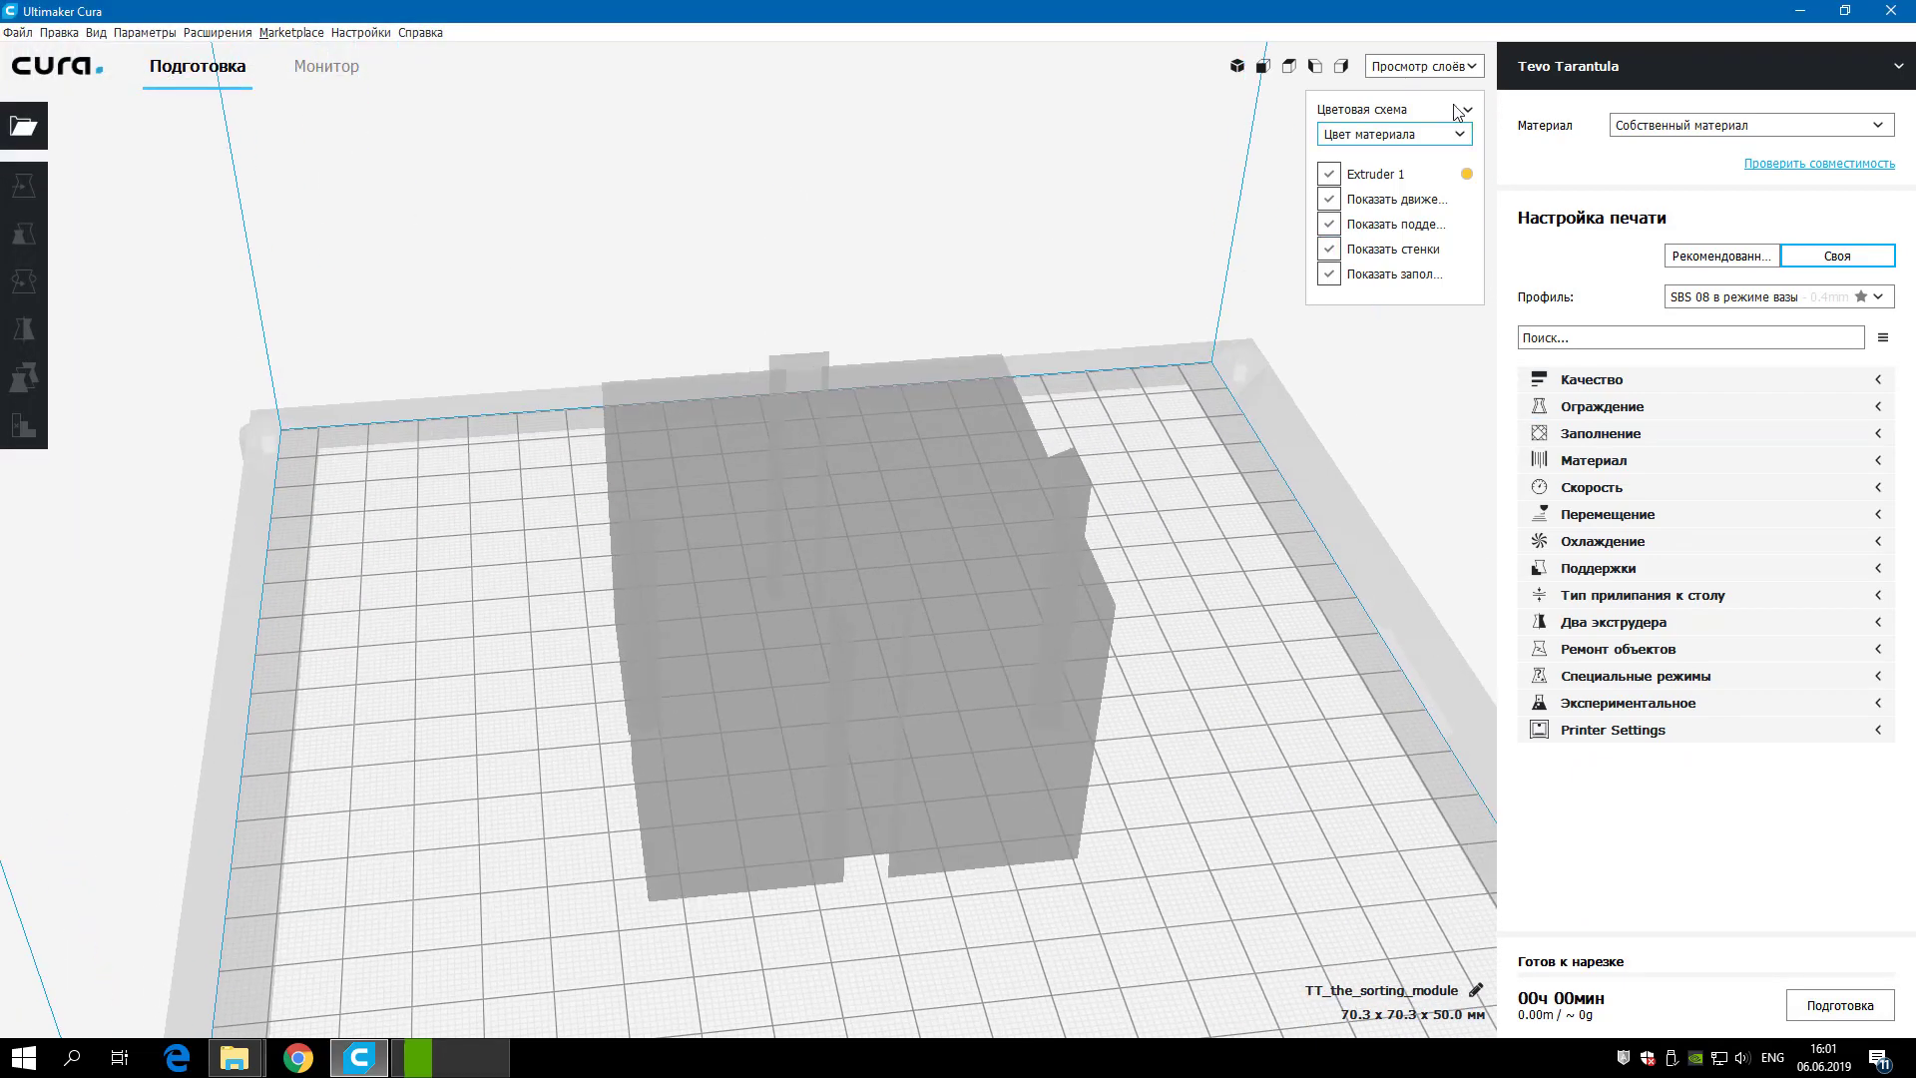
- Slice the model and preview it in layer view, lowering the displayed layer to 72
left_click(1462, 67)
left_click(1397, 126)
left_click(1811, 1003)
right_click_drag(998, 699, 1306, 871)
left_click_drag(1475, 364, 1467, 404)
right_click_drag(1377, 619, 1247, 749)
left_click_drag(1467, 404, 1437, 511)
right_click_drag(1417, 619, 1367, 729)
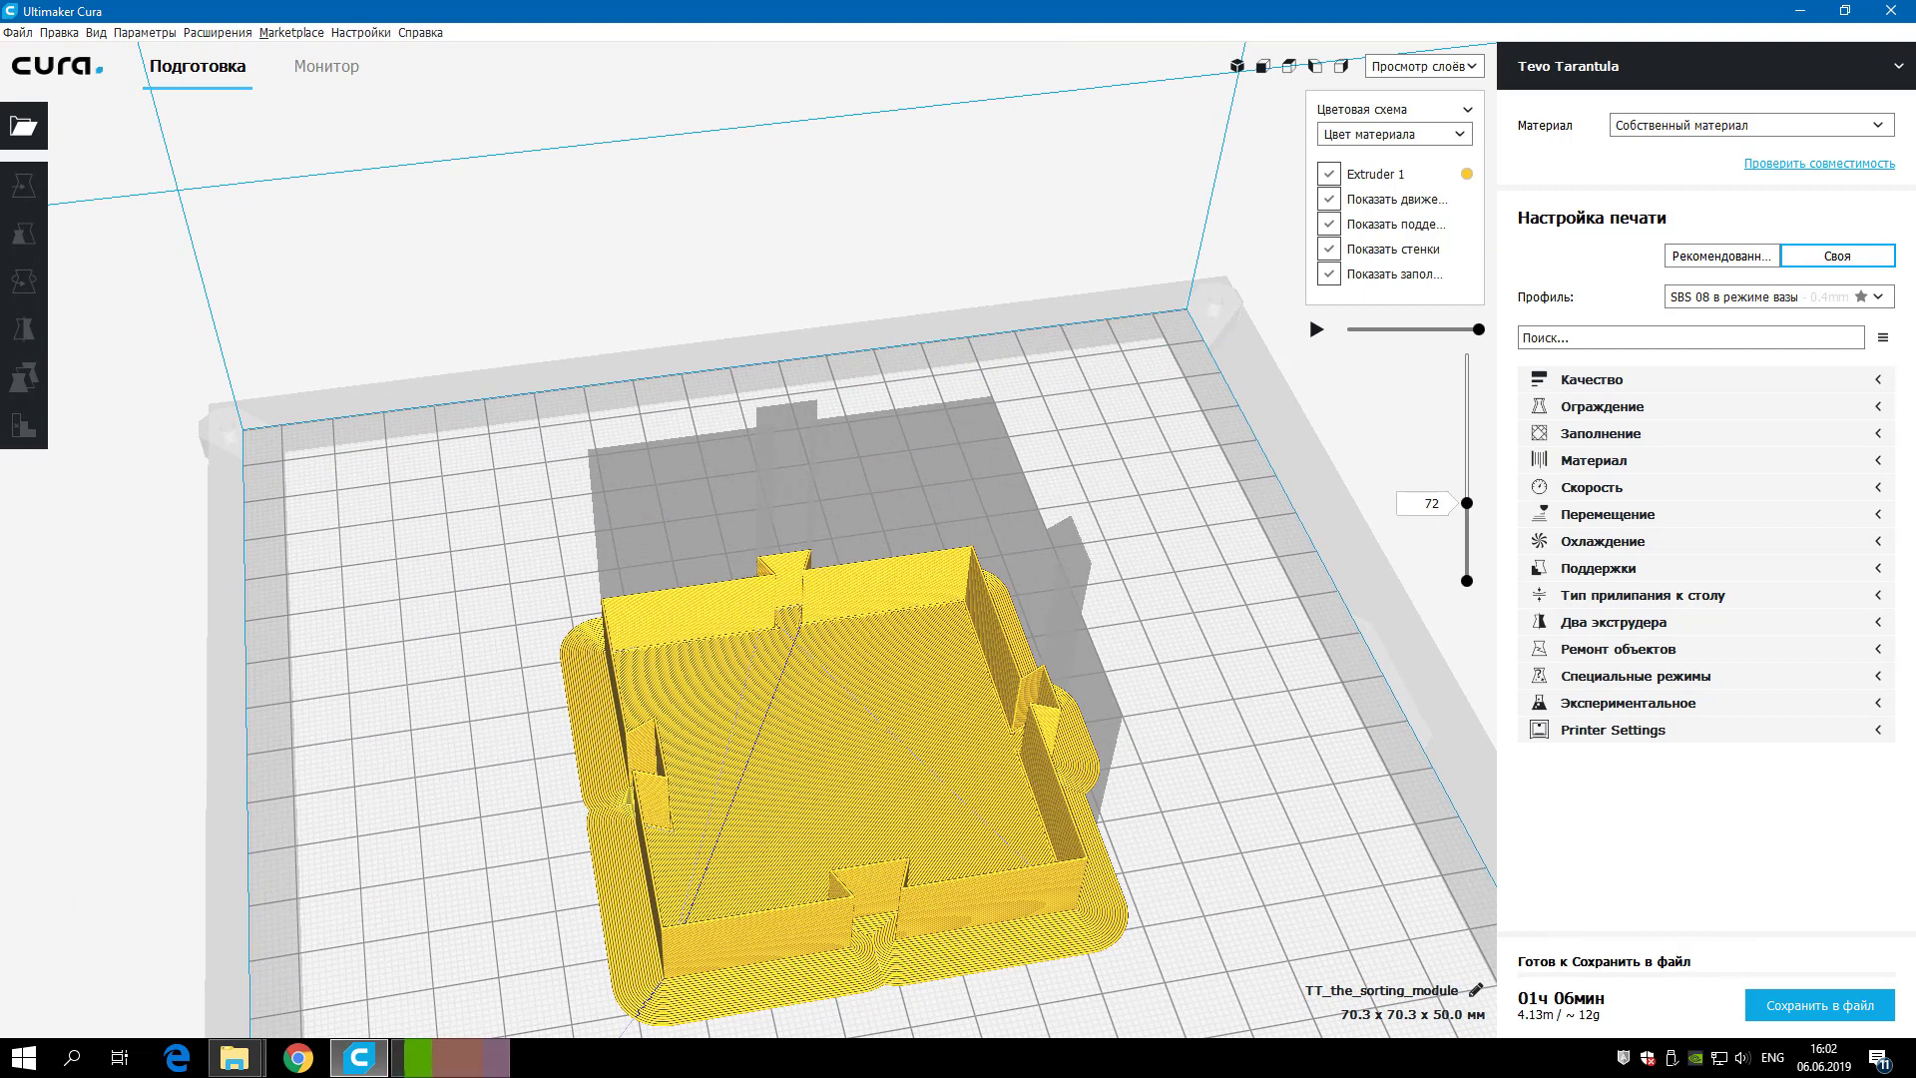
- Set the nozzle diameter of Extruder 1 to 0.8 mm in the Tevo Tarantula printer parameters
left_click(345, 33)
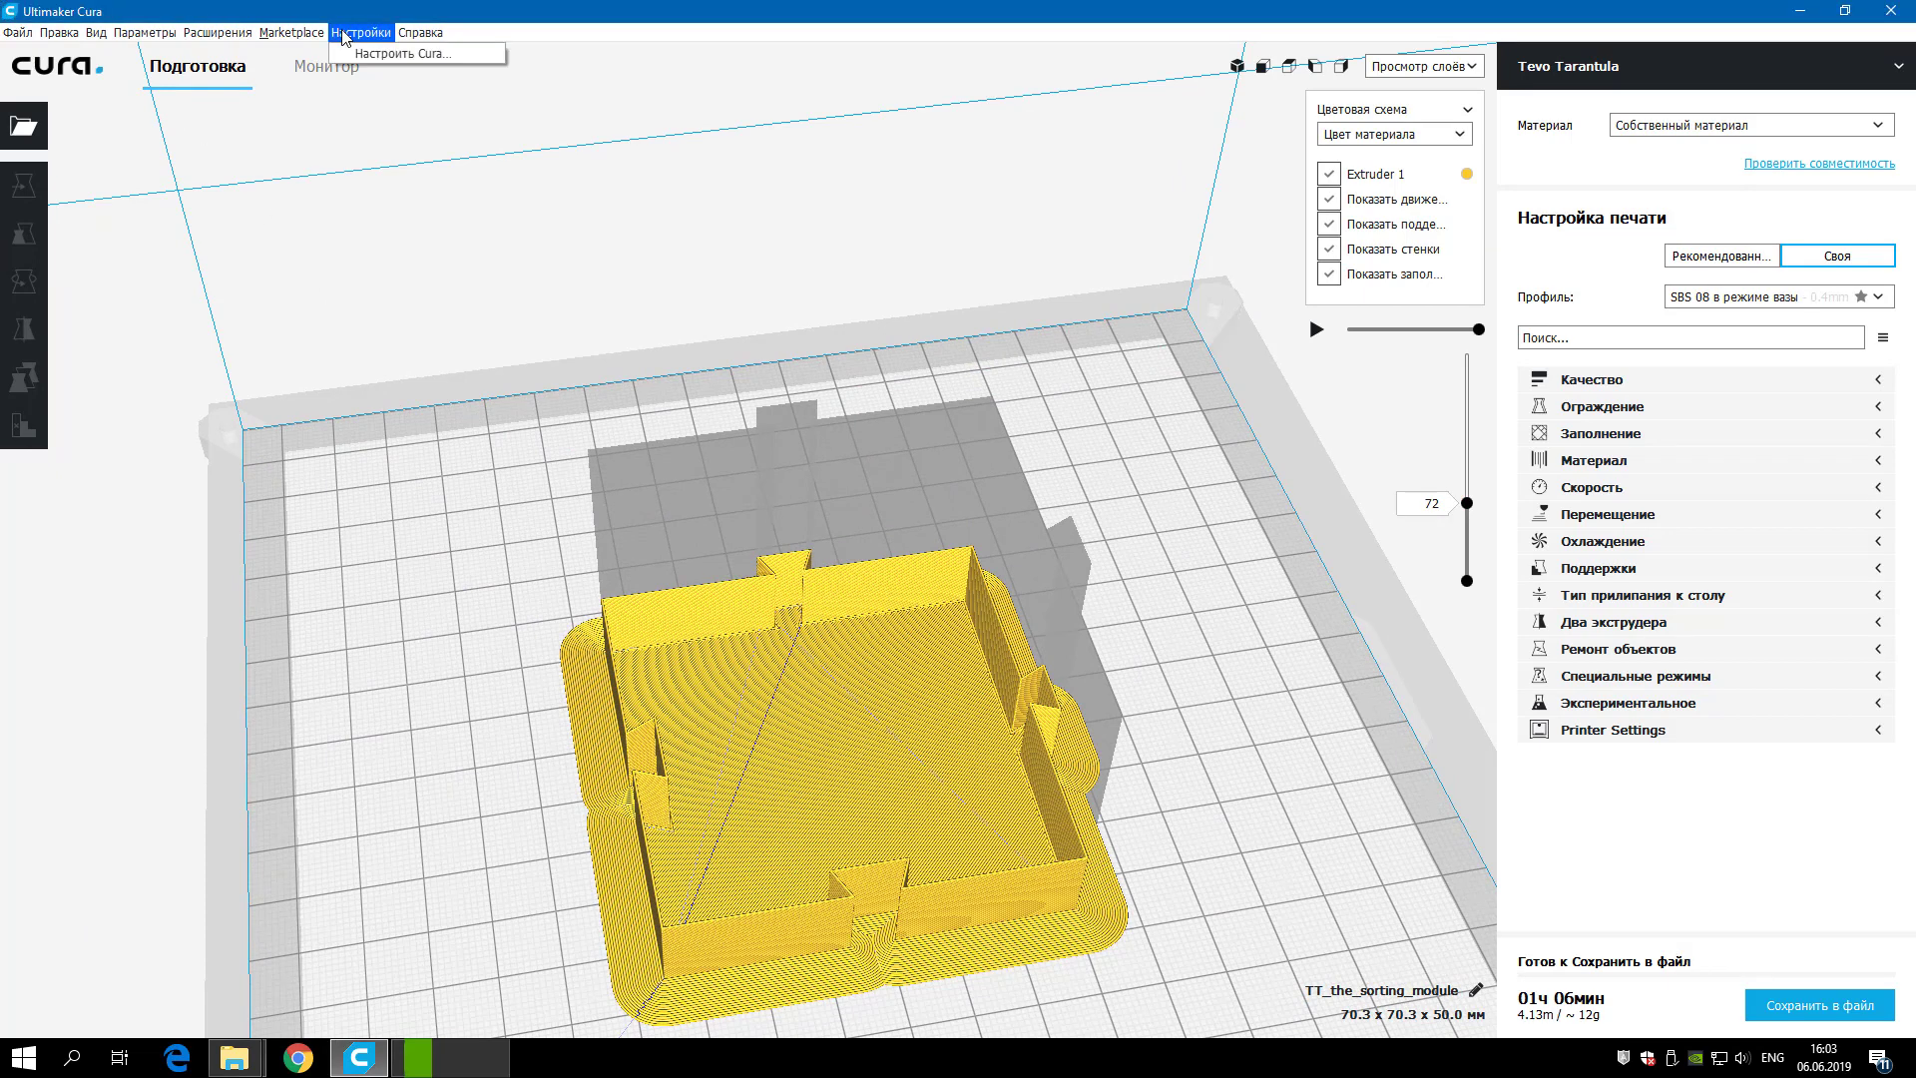
left_click(389, 54)
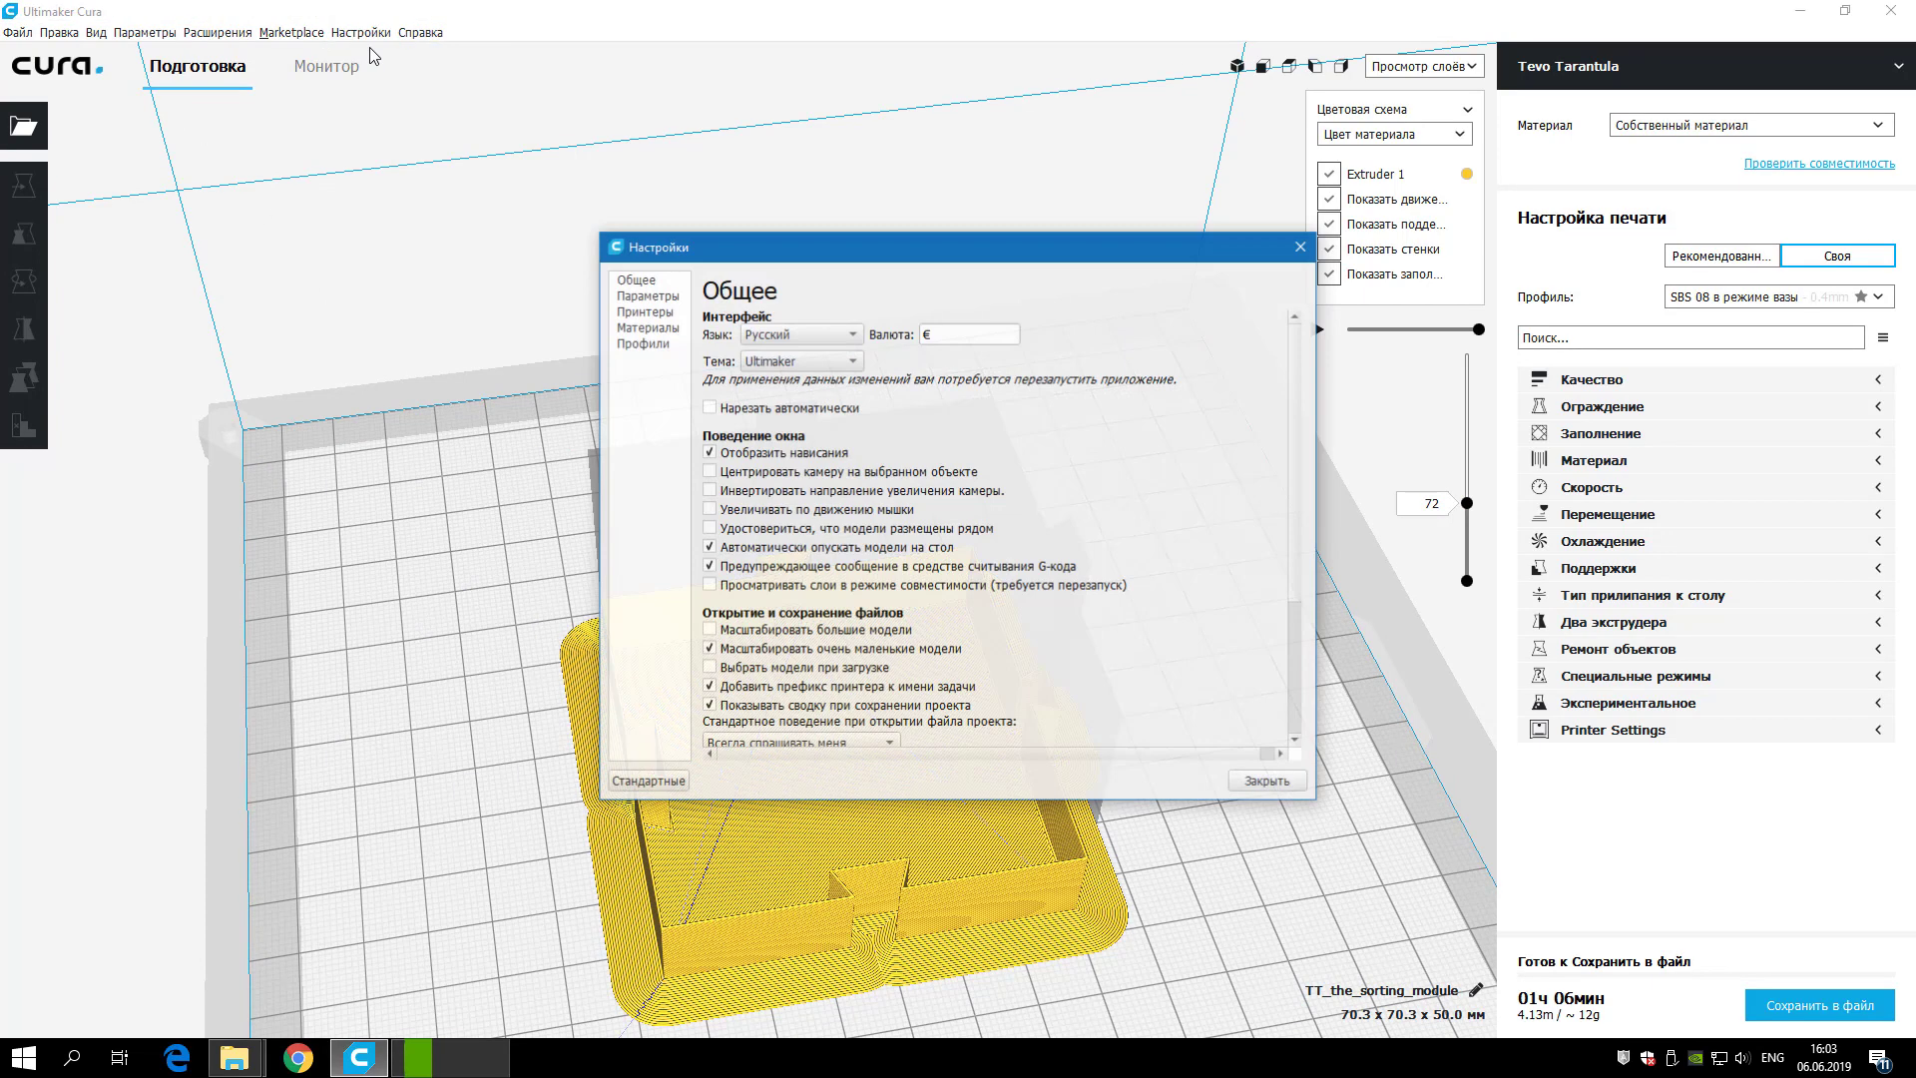
left_click(667, 312)
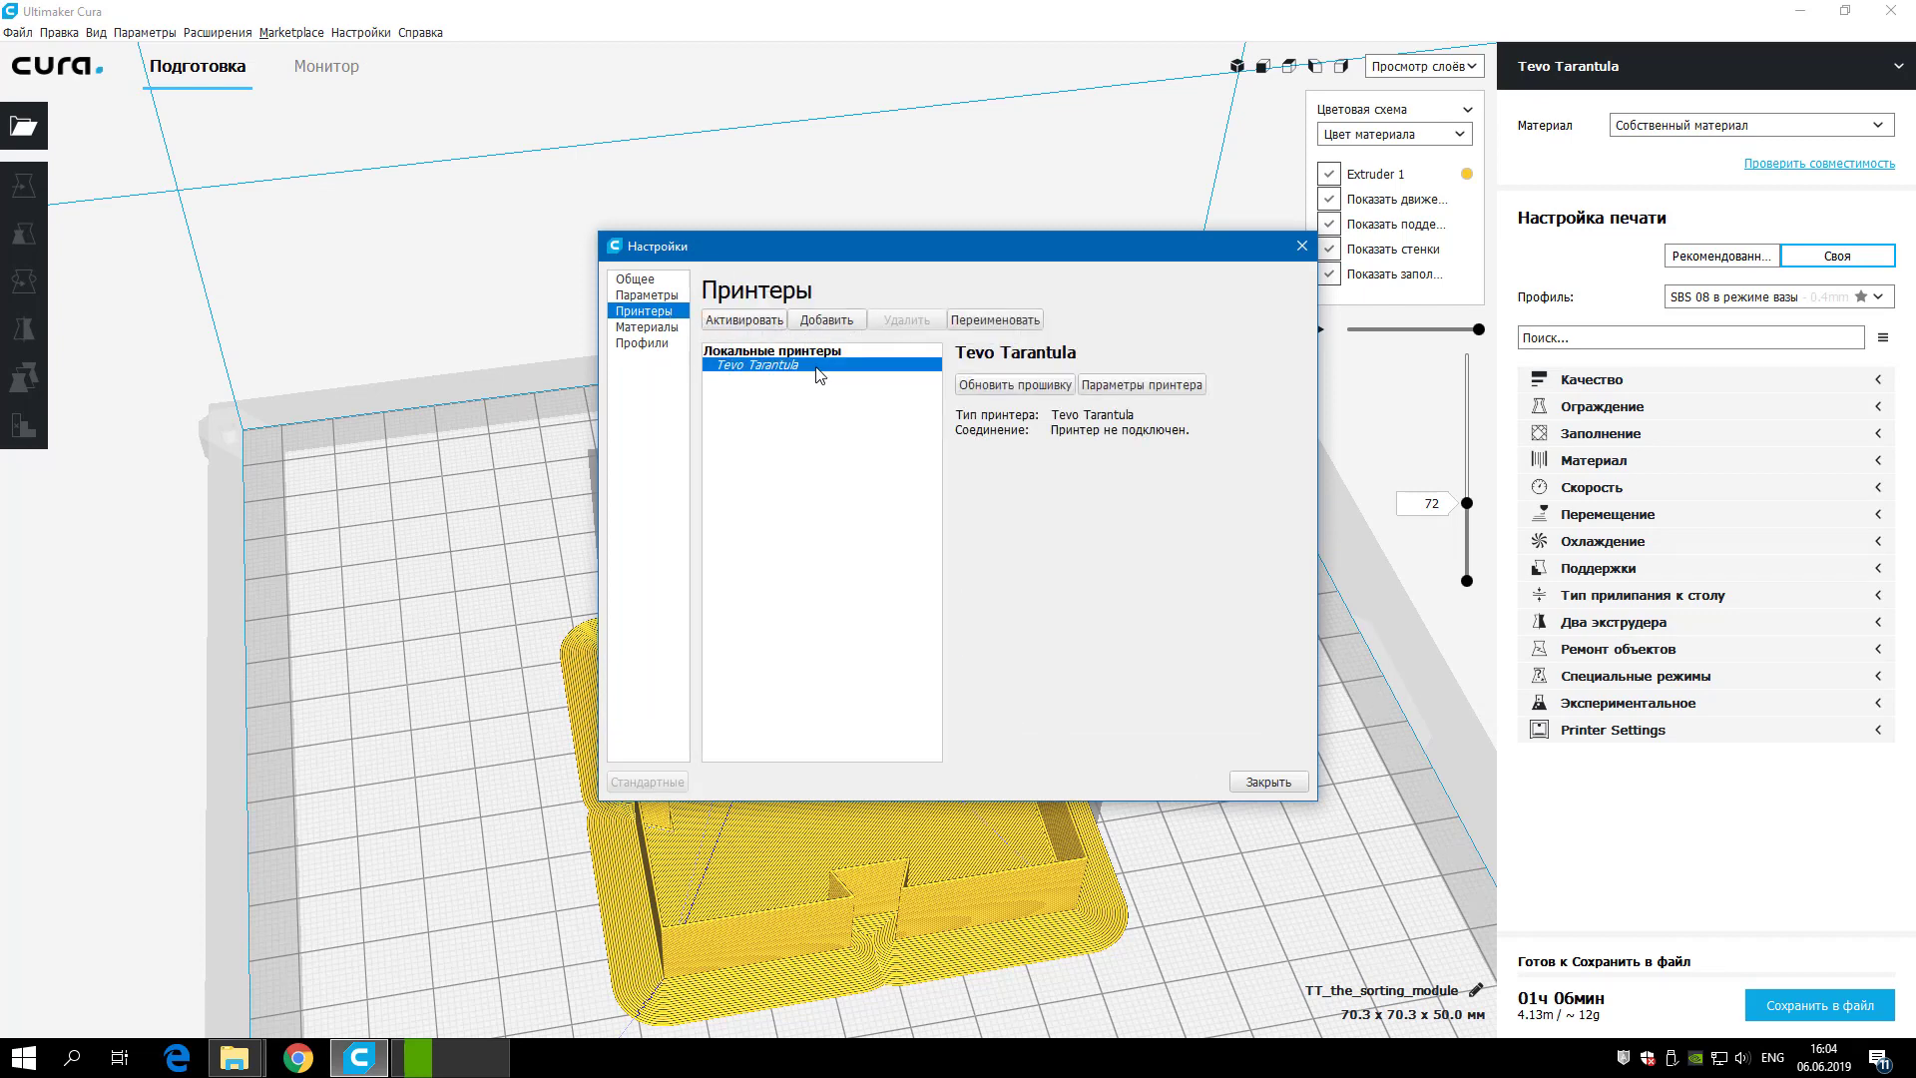
left_click(1144, 386)
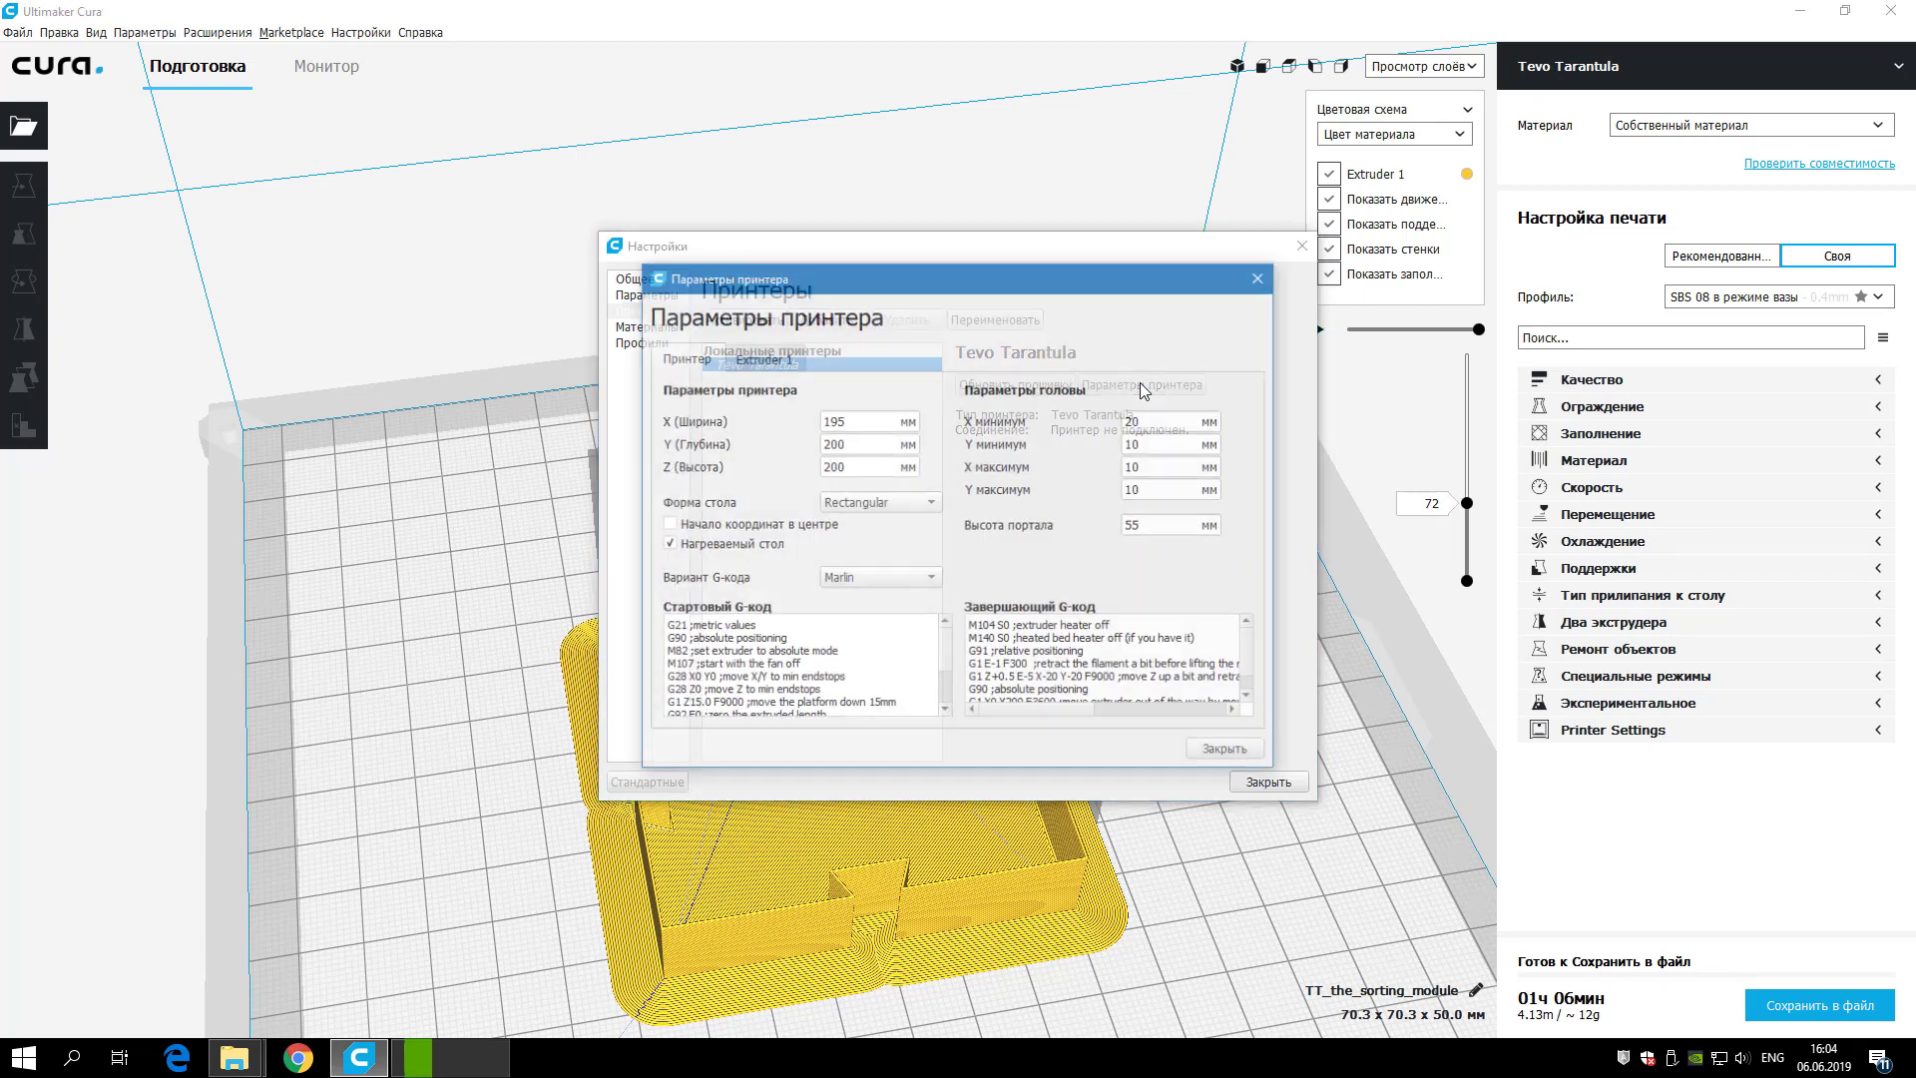
left_click(768, 357)
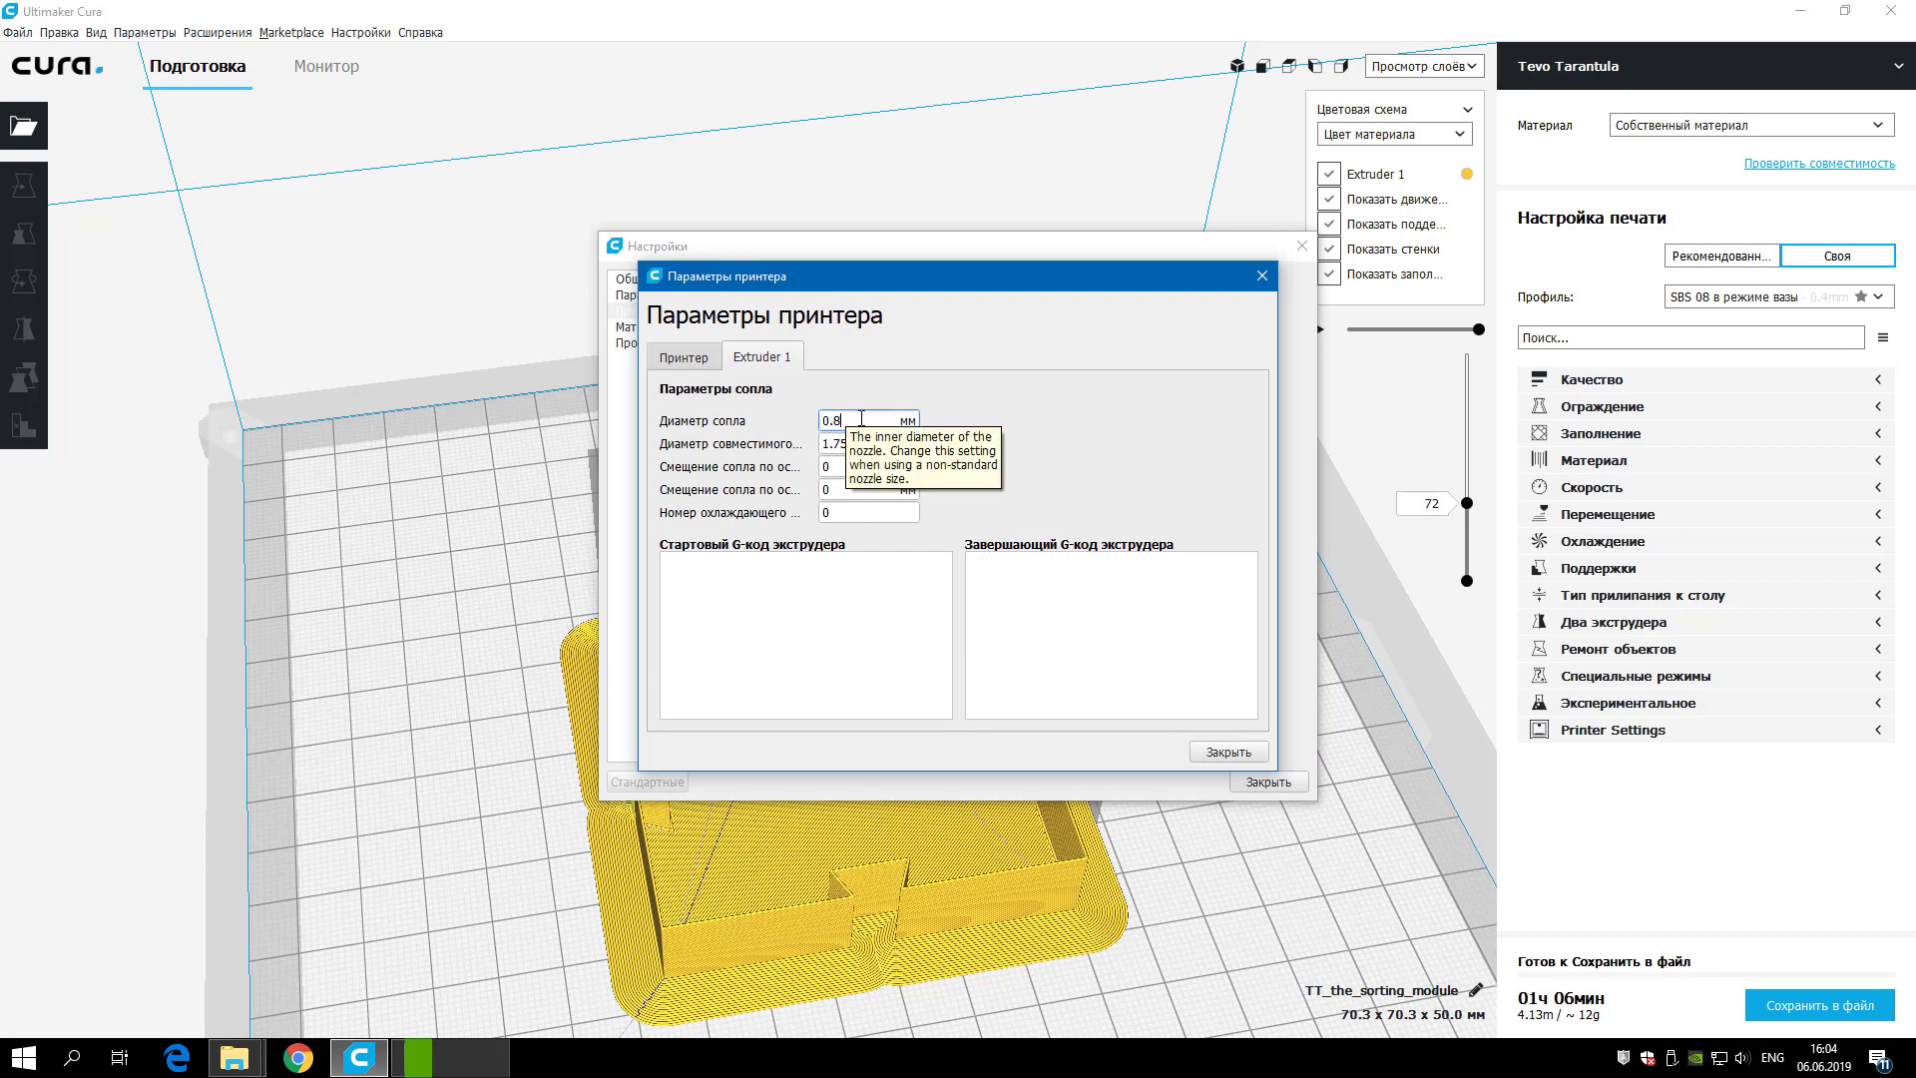
left_click(1228, 756)
left_click(1268, 782)
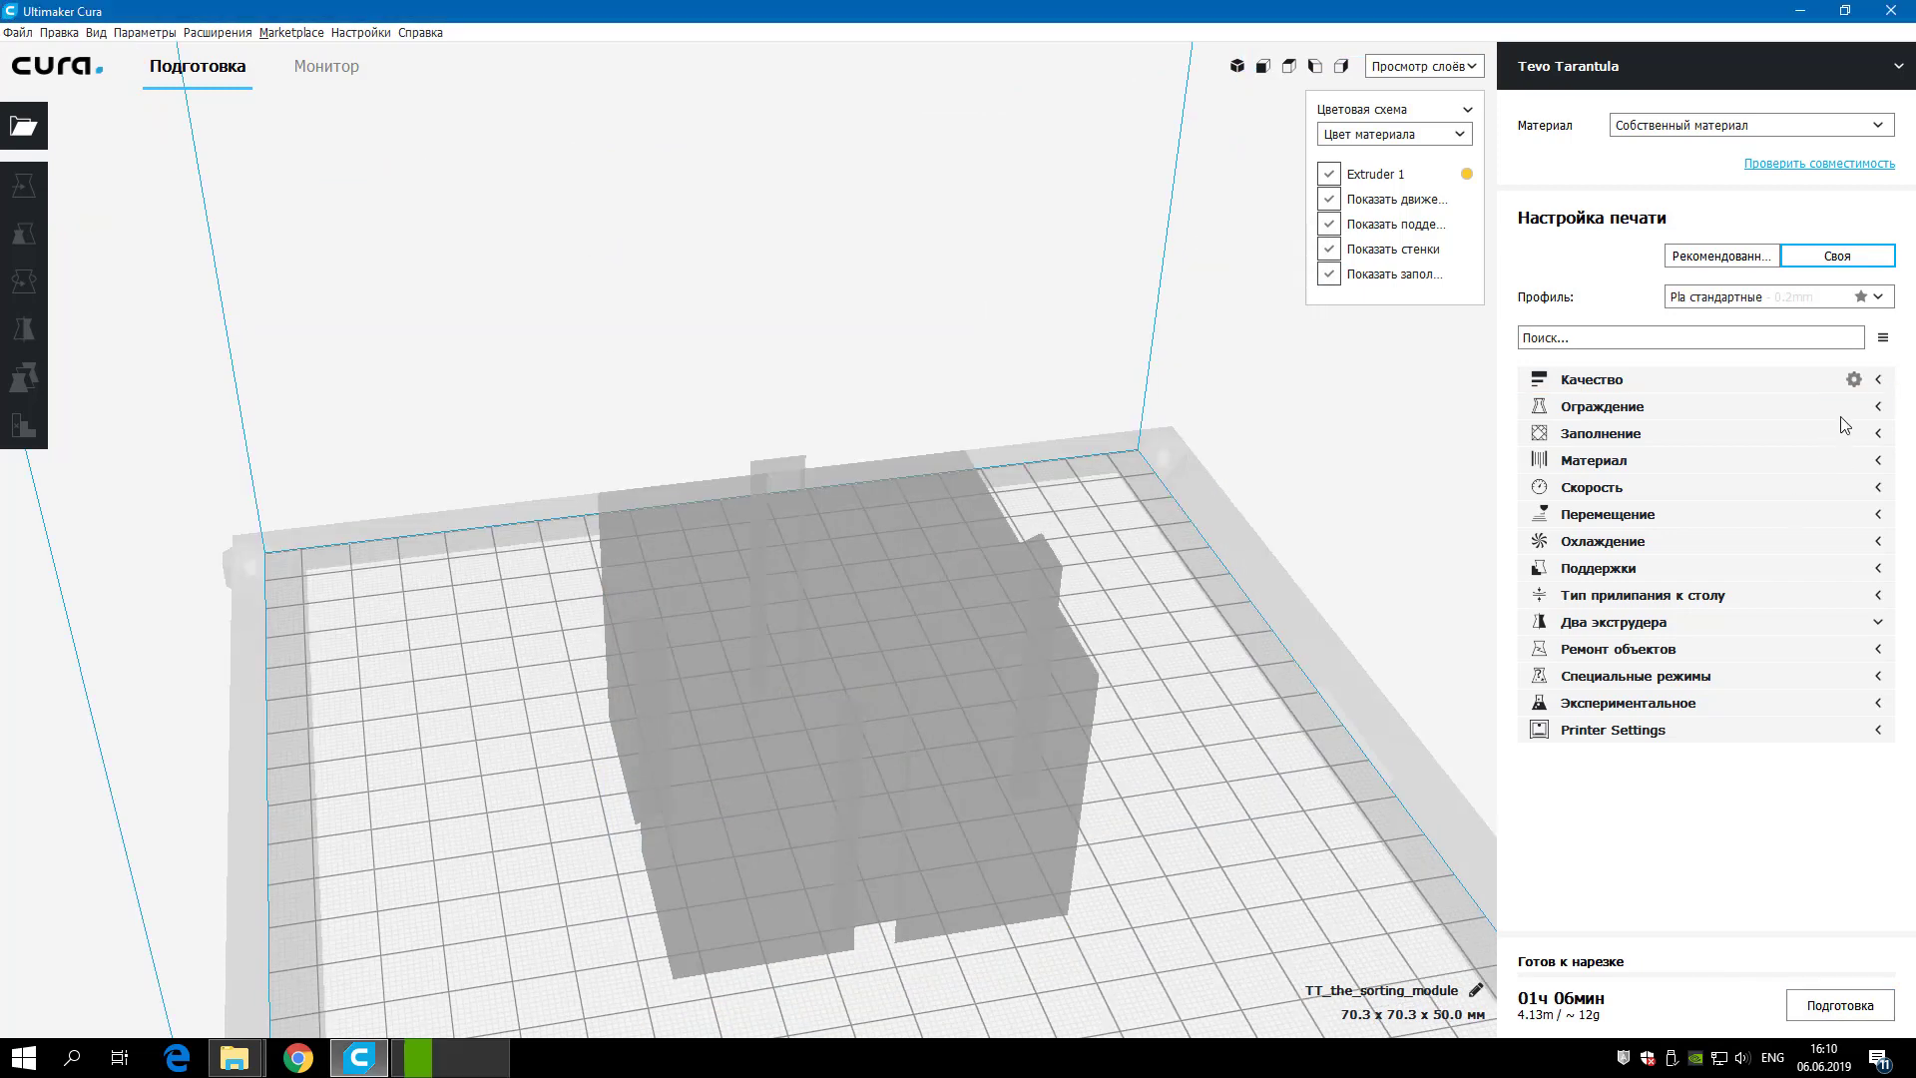
- Set both the layer height and the first layer height to 0.4 mm in the quality settings
left_click(1854, 384)
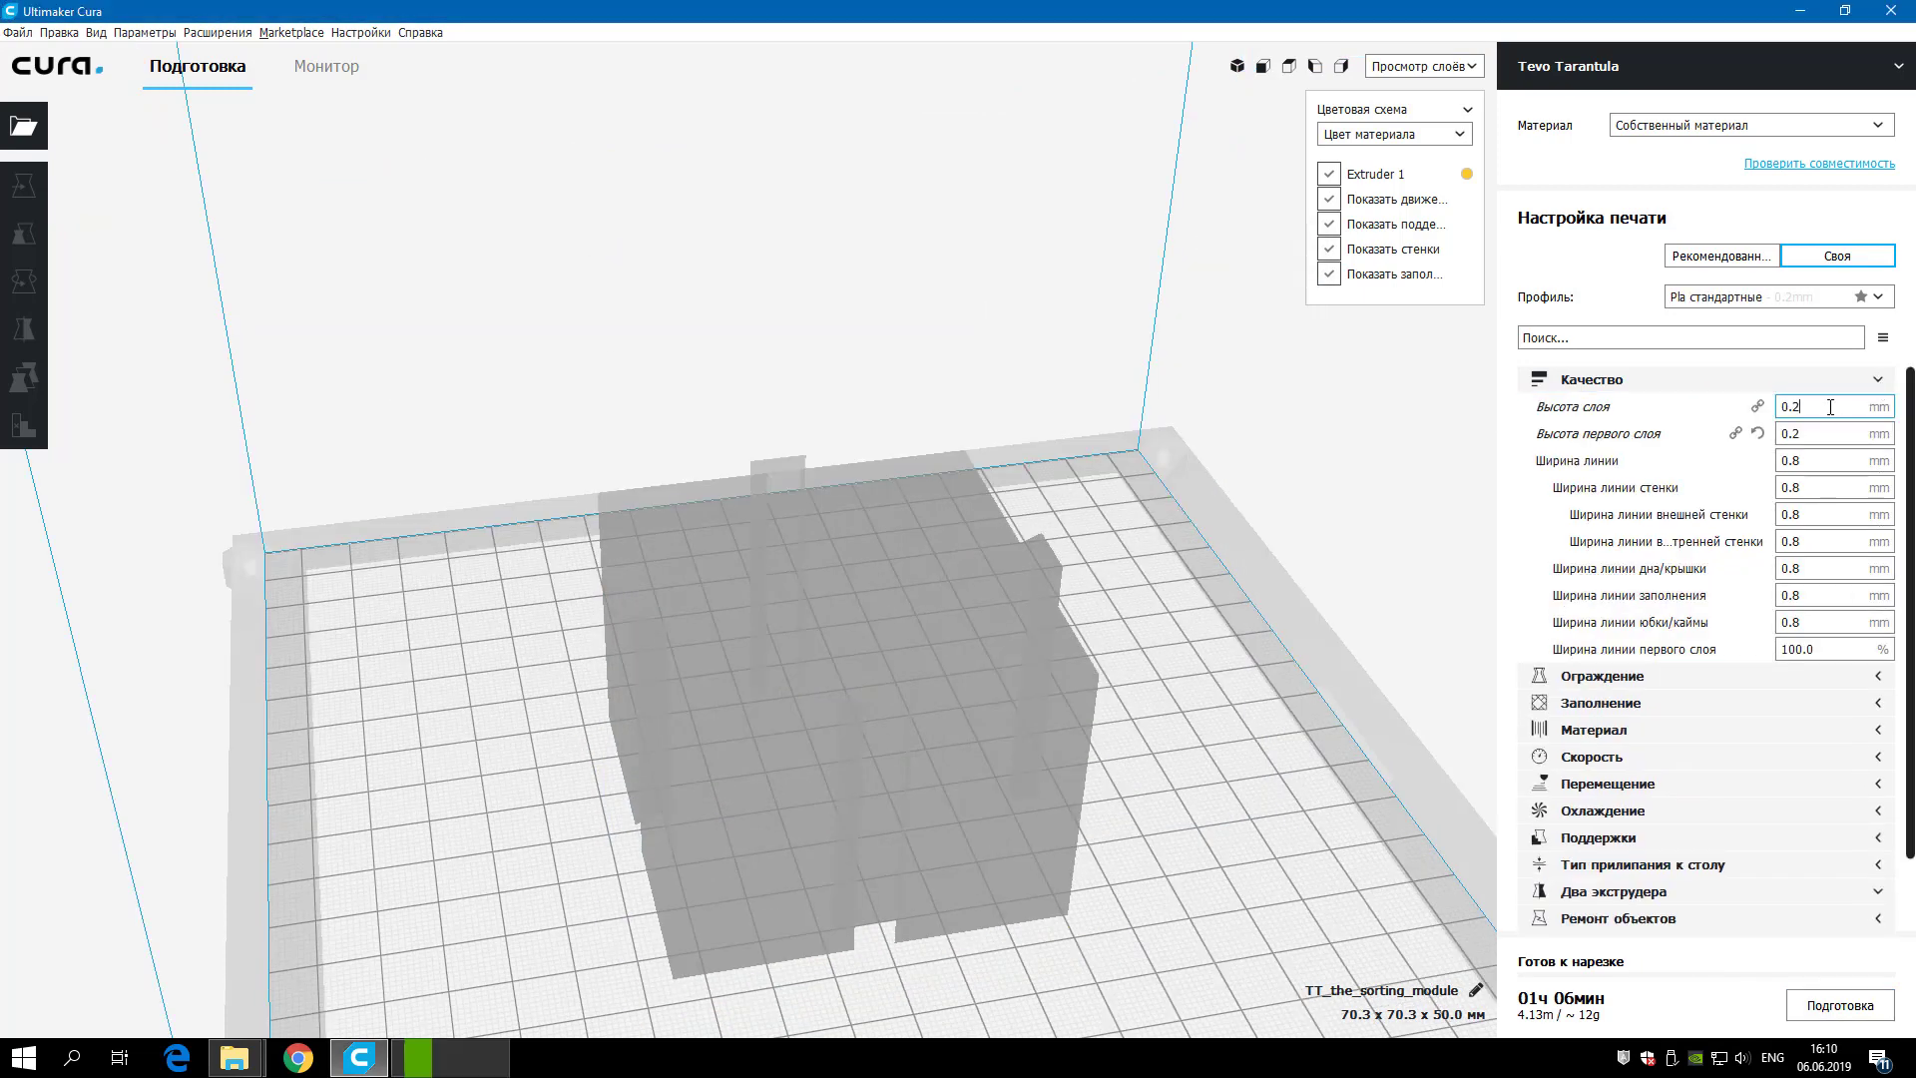
type("4")
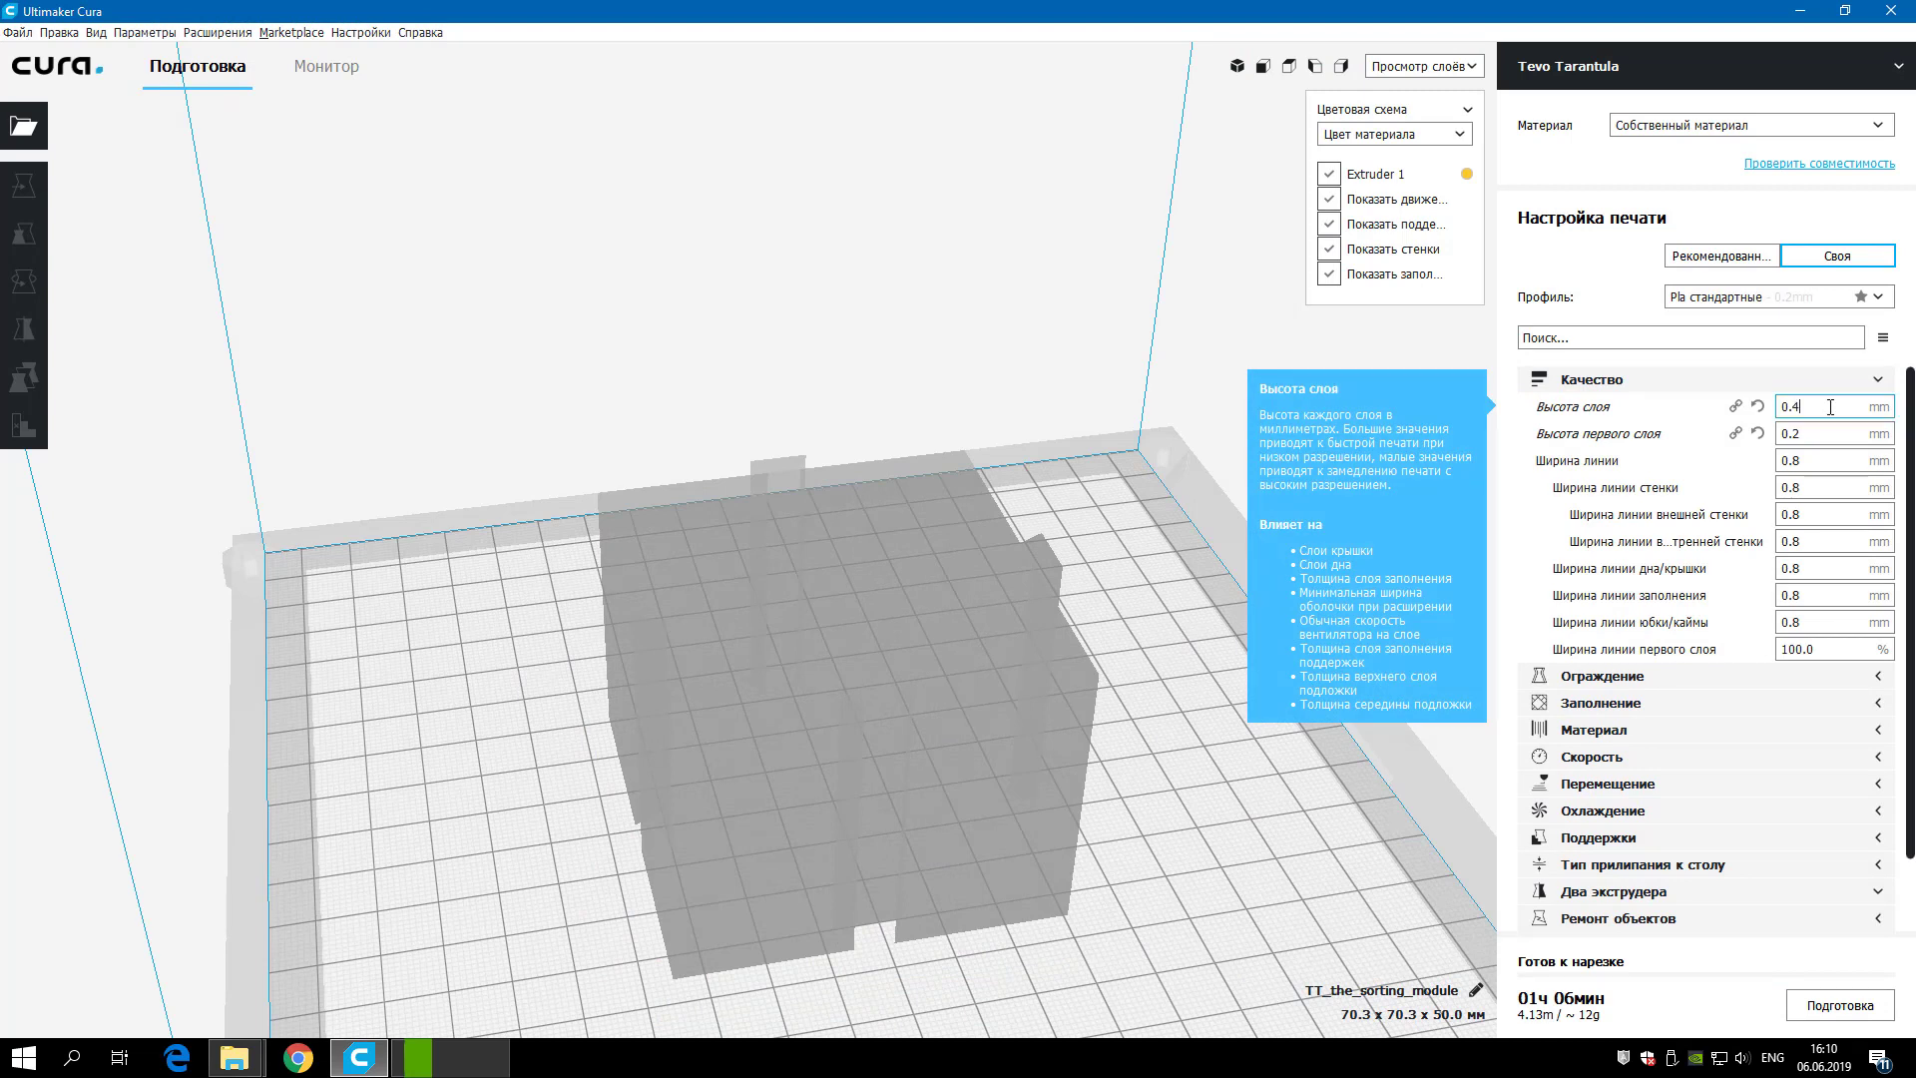
double_click(1821, 433)
type("0.4")
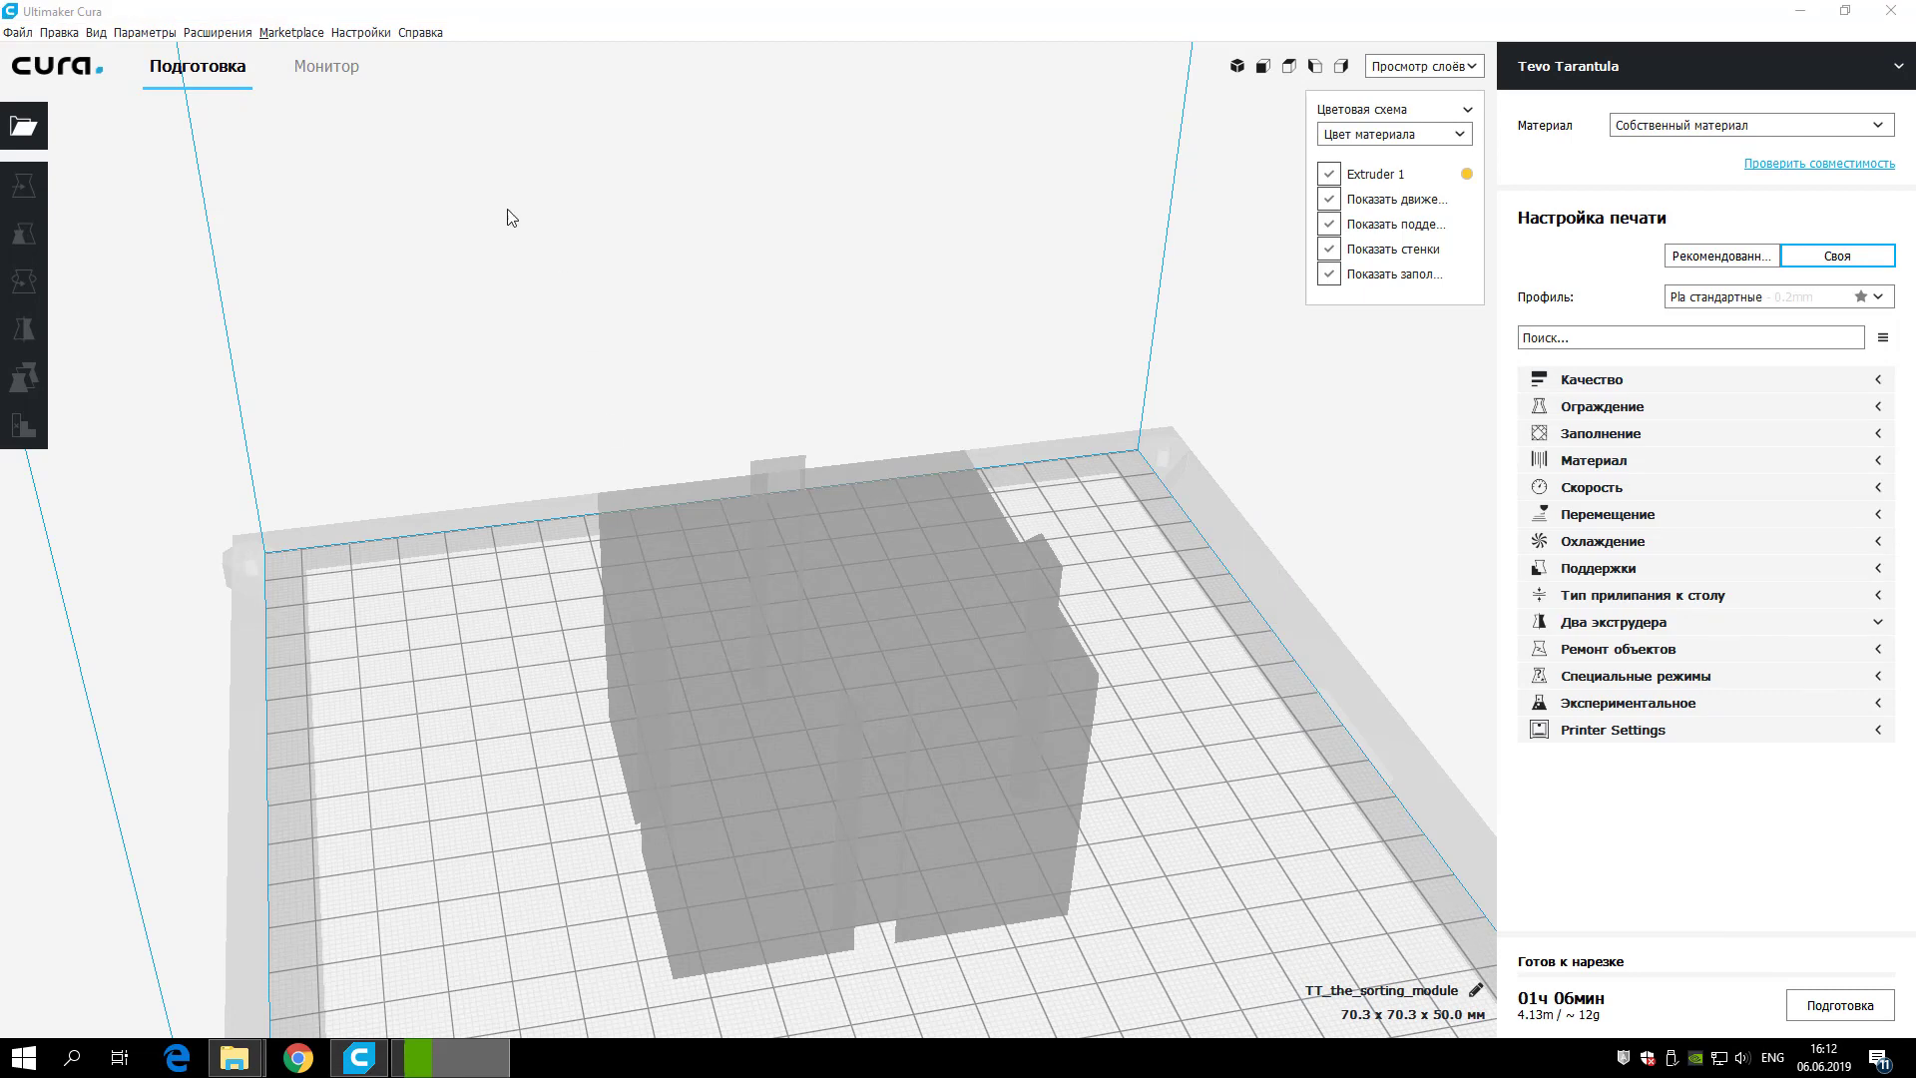
- Look through the Marketplace plugins for the Printer Settings plugin
left_click(300, 33)
left_click(315, 55)
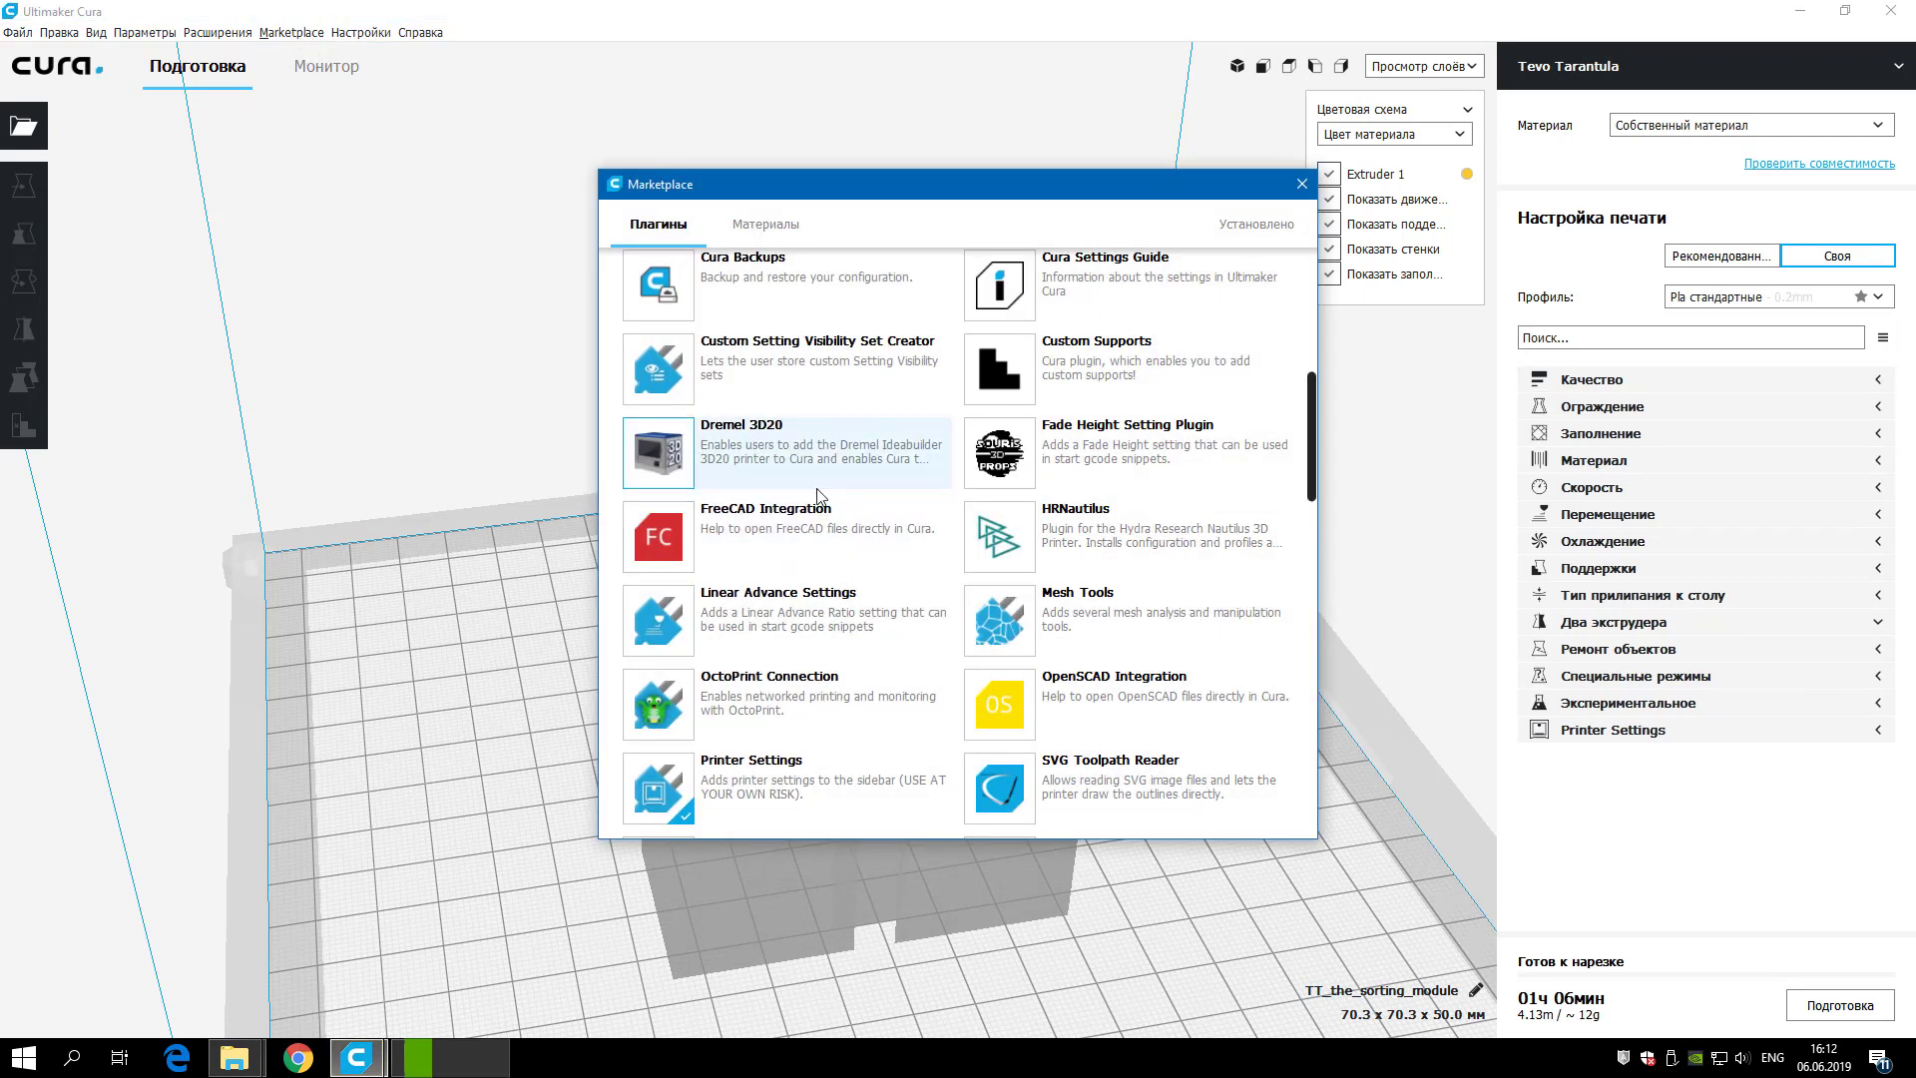
scroll(818, 496, "up", 1)
scroll(818, 496, "down", 1)
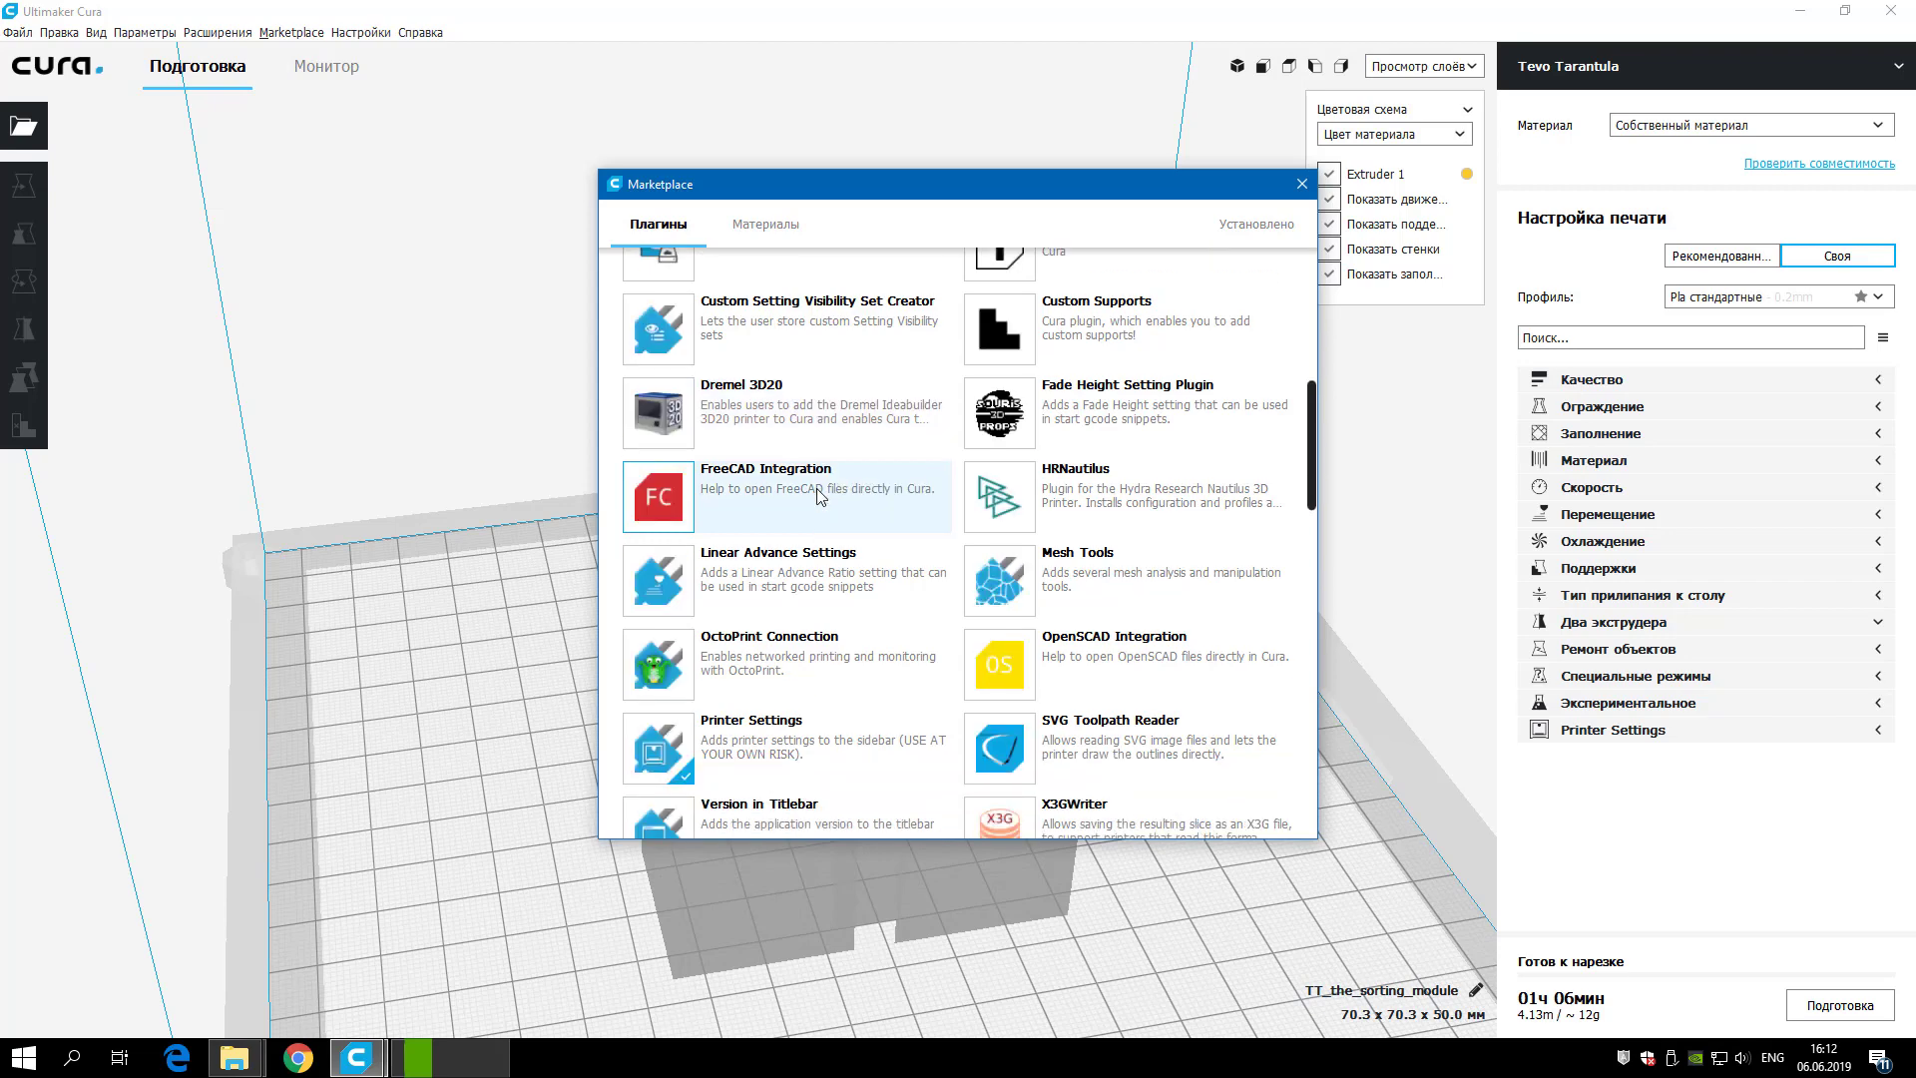
scroll(818, 496, "down", 1)
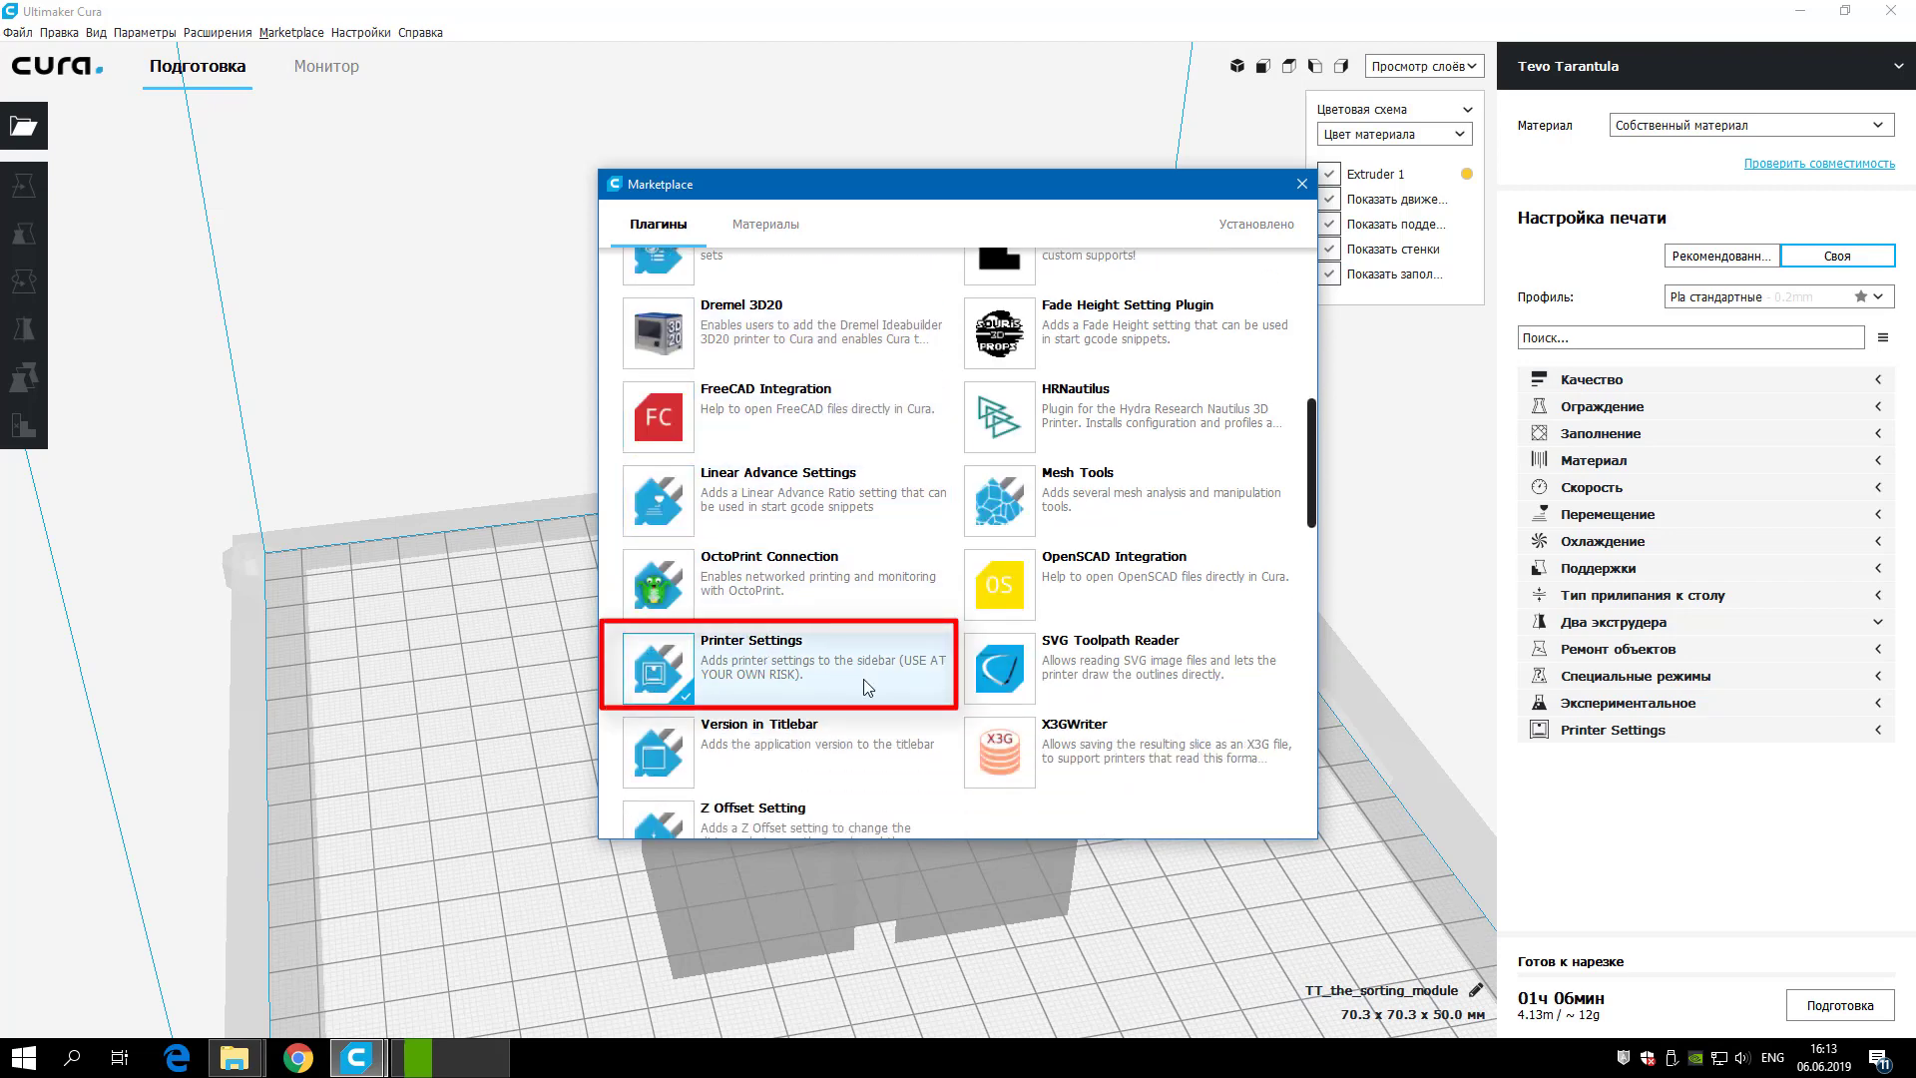
scroll(904, 688, "down", 1)
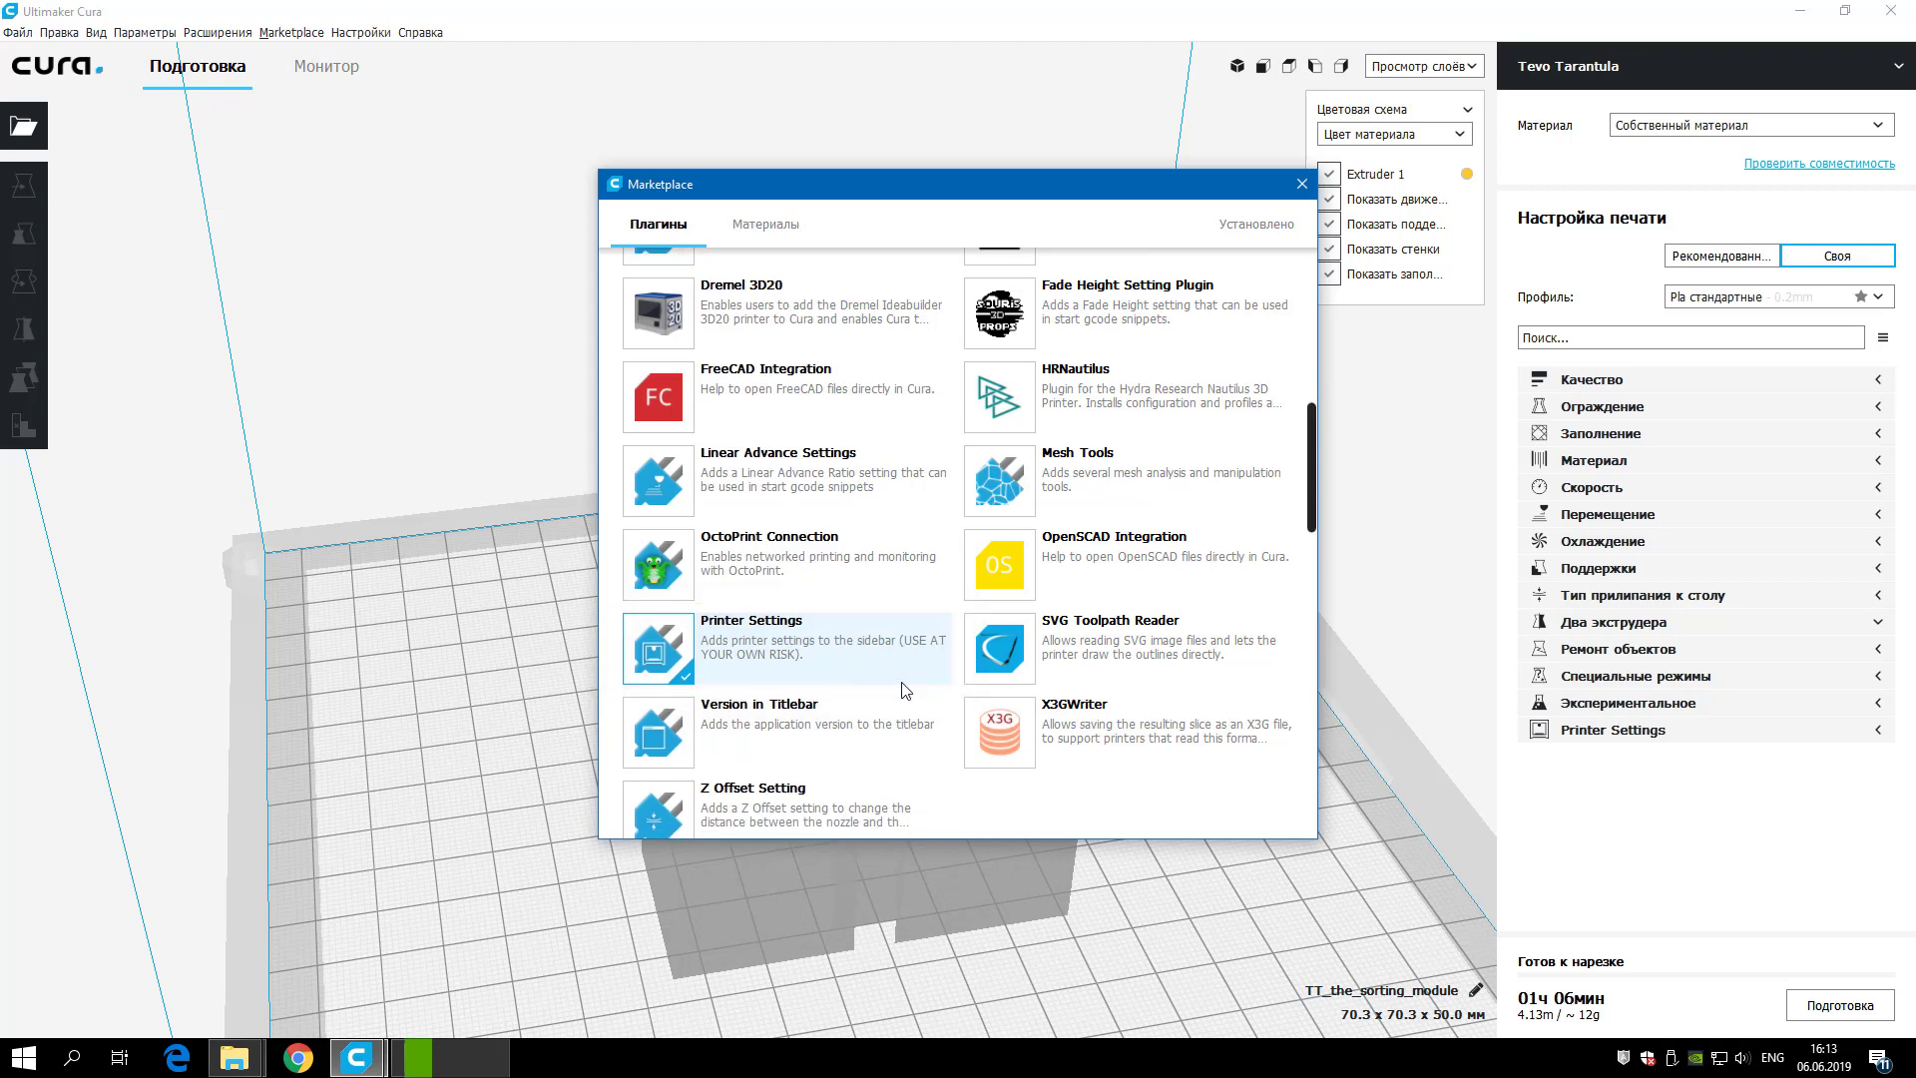
left_click(1302, 184)
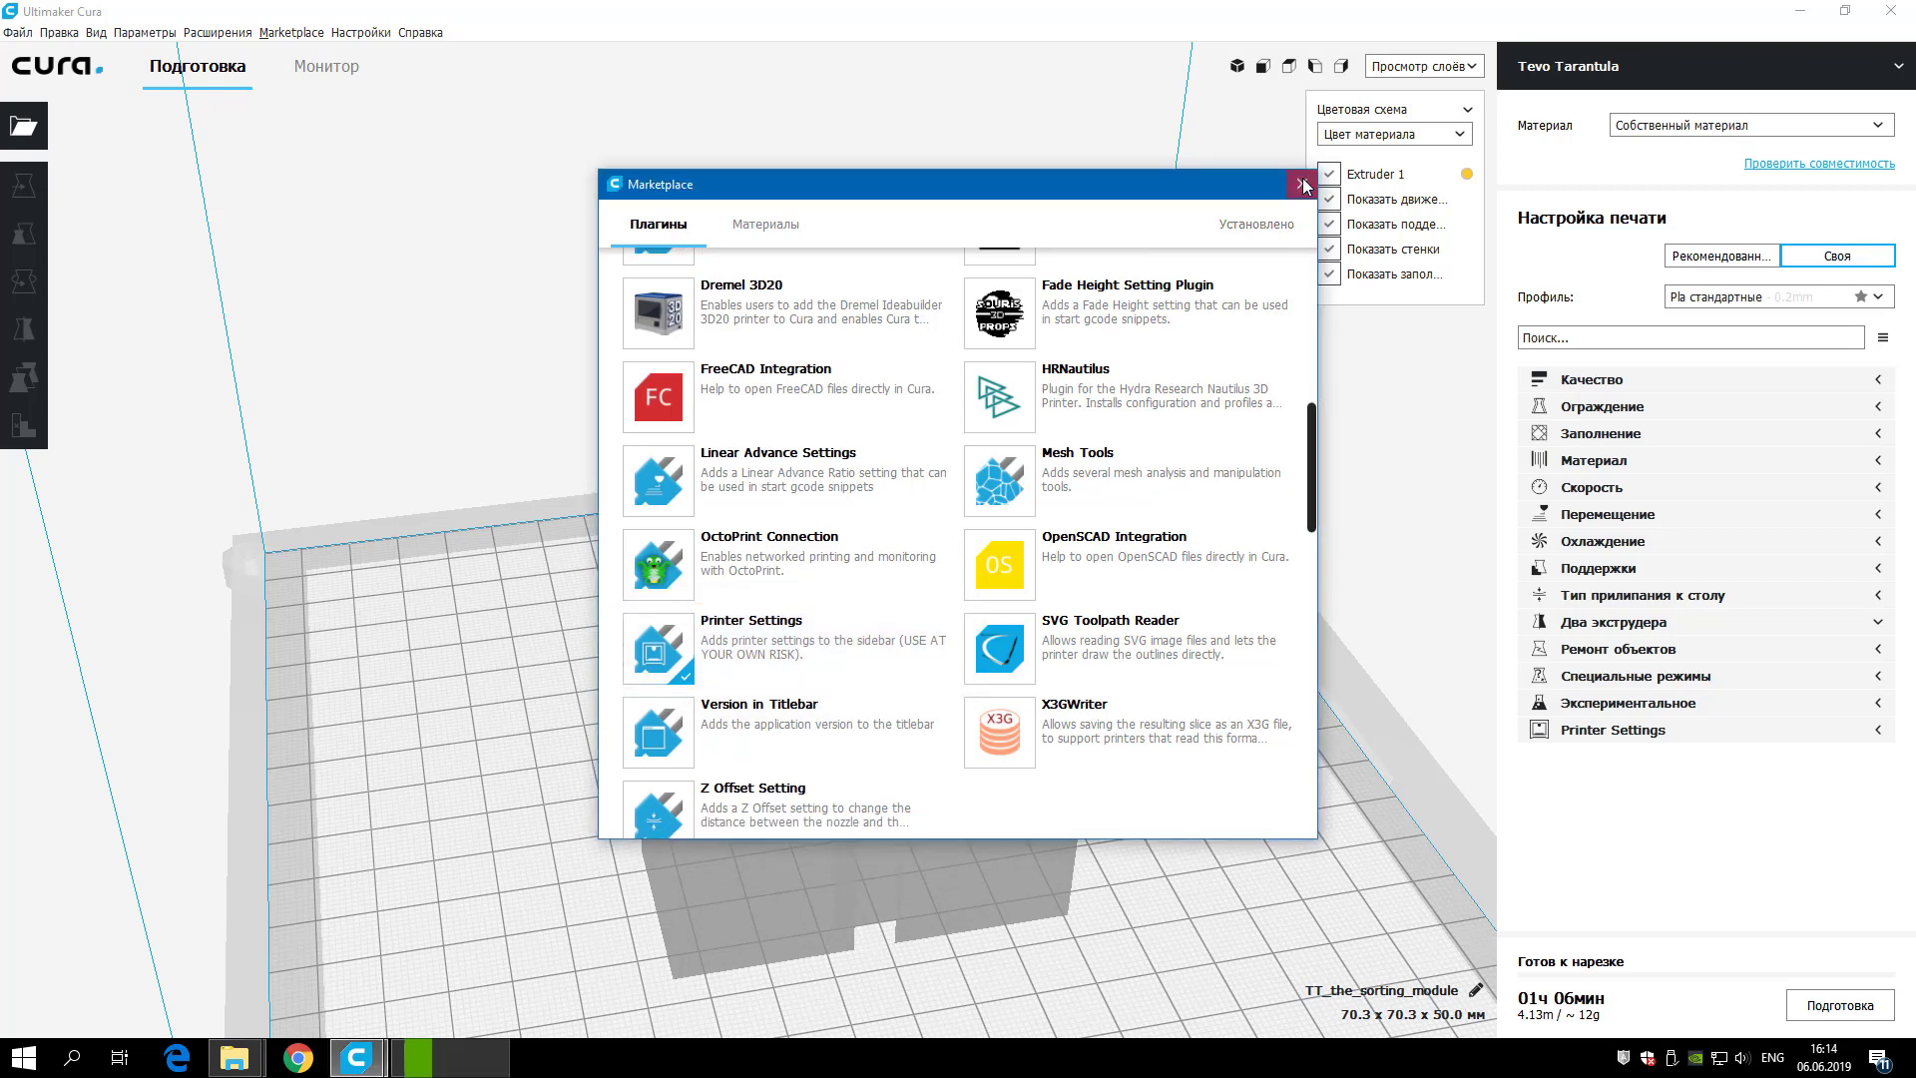
- Examine the nozzle, speed, acceleration and jerk parameters in the Printer Settings category
left_click(1881, 735)
scroll(1808, 789, "down", 5)
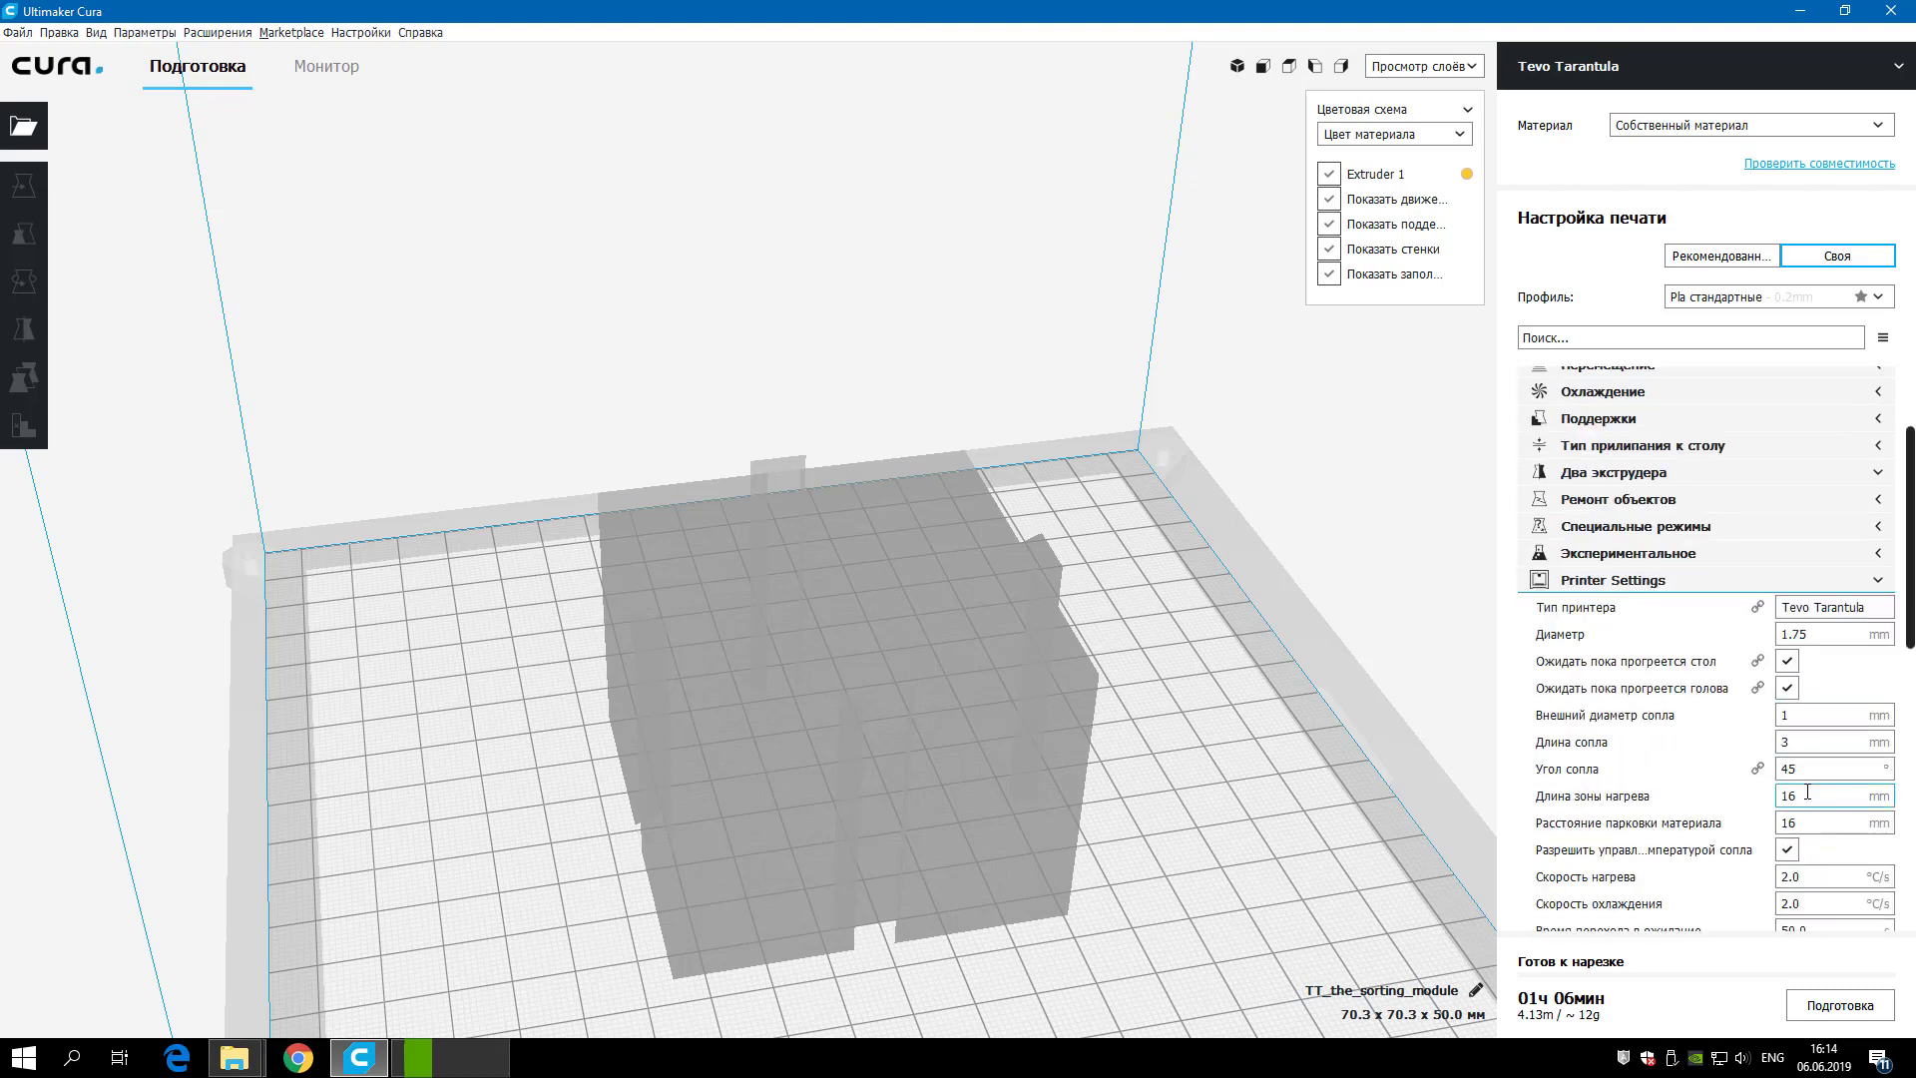
scroll(1808, 789, "down", 4)
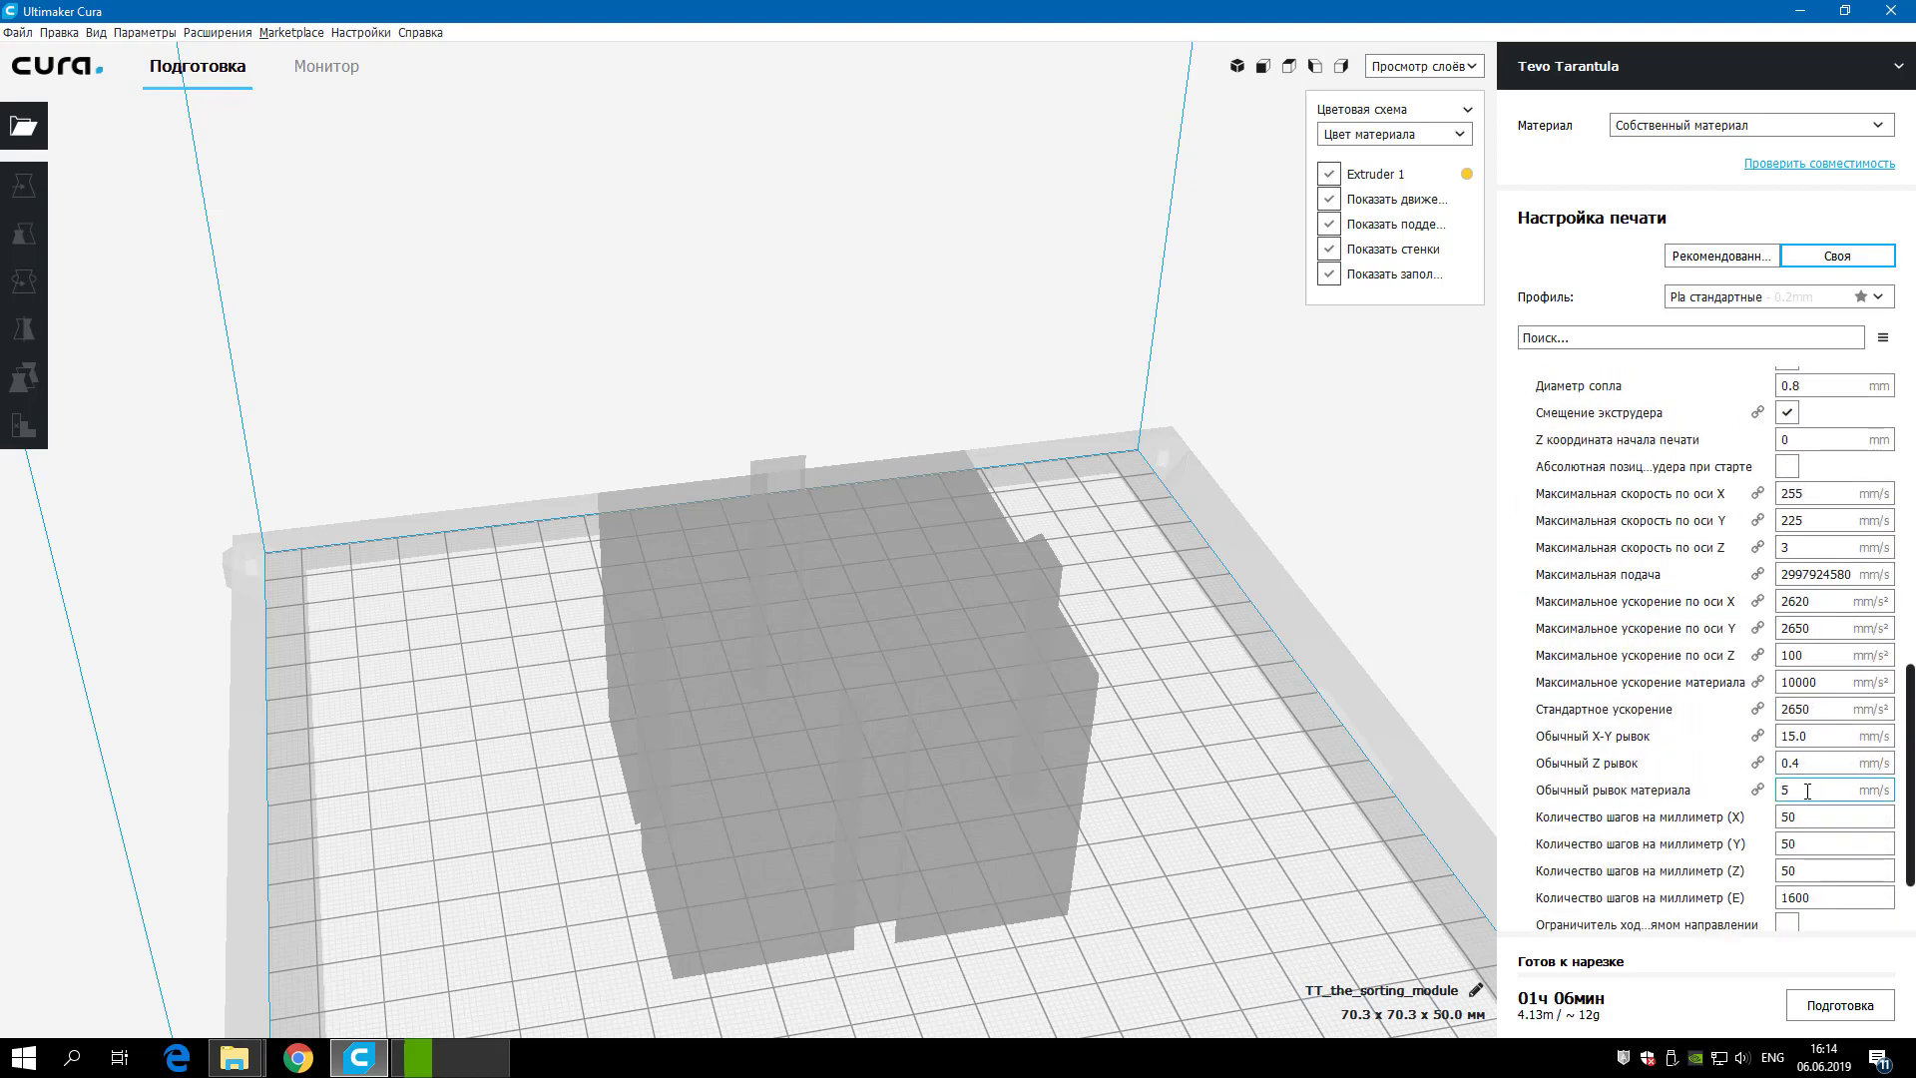
scroll(1807, 791, "up", 8)
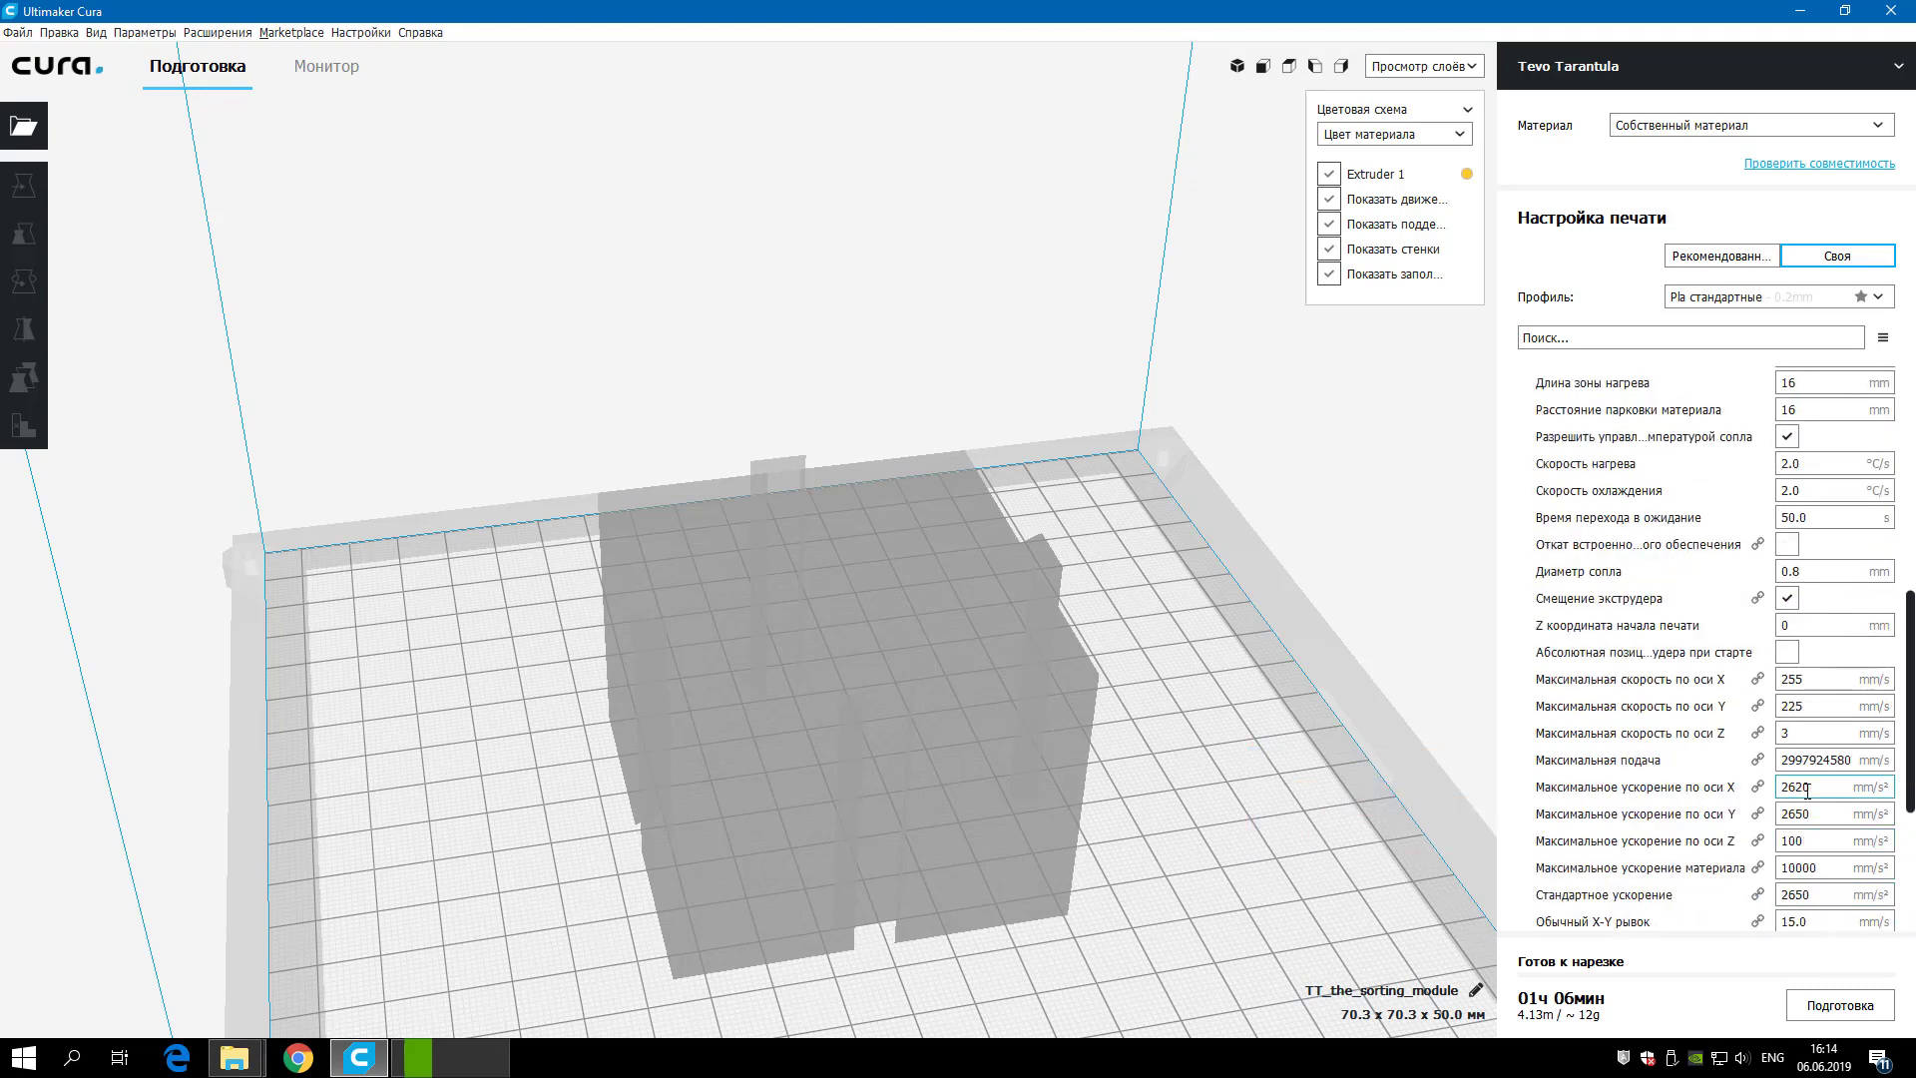
- Hide the heating-wait, nozzle geometry, heat-zone, temperature and firmware-retraction settings from the Printer Settings category through its visibility options
scroll(1808, 791, "up", 1)
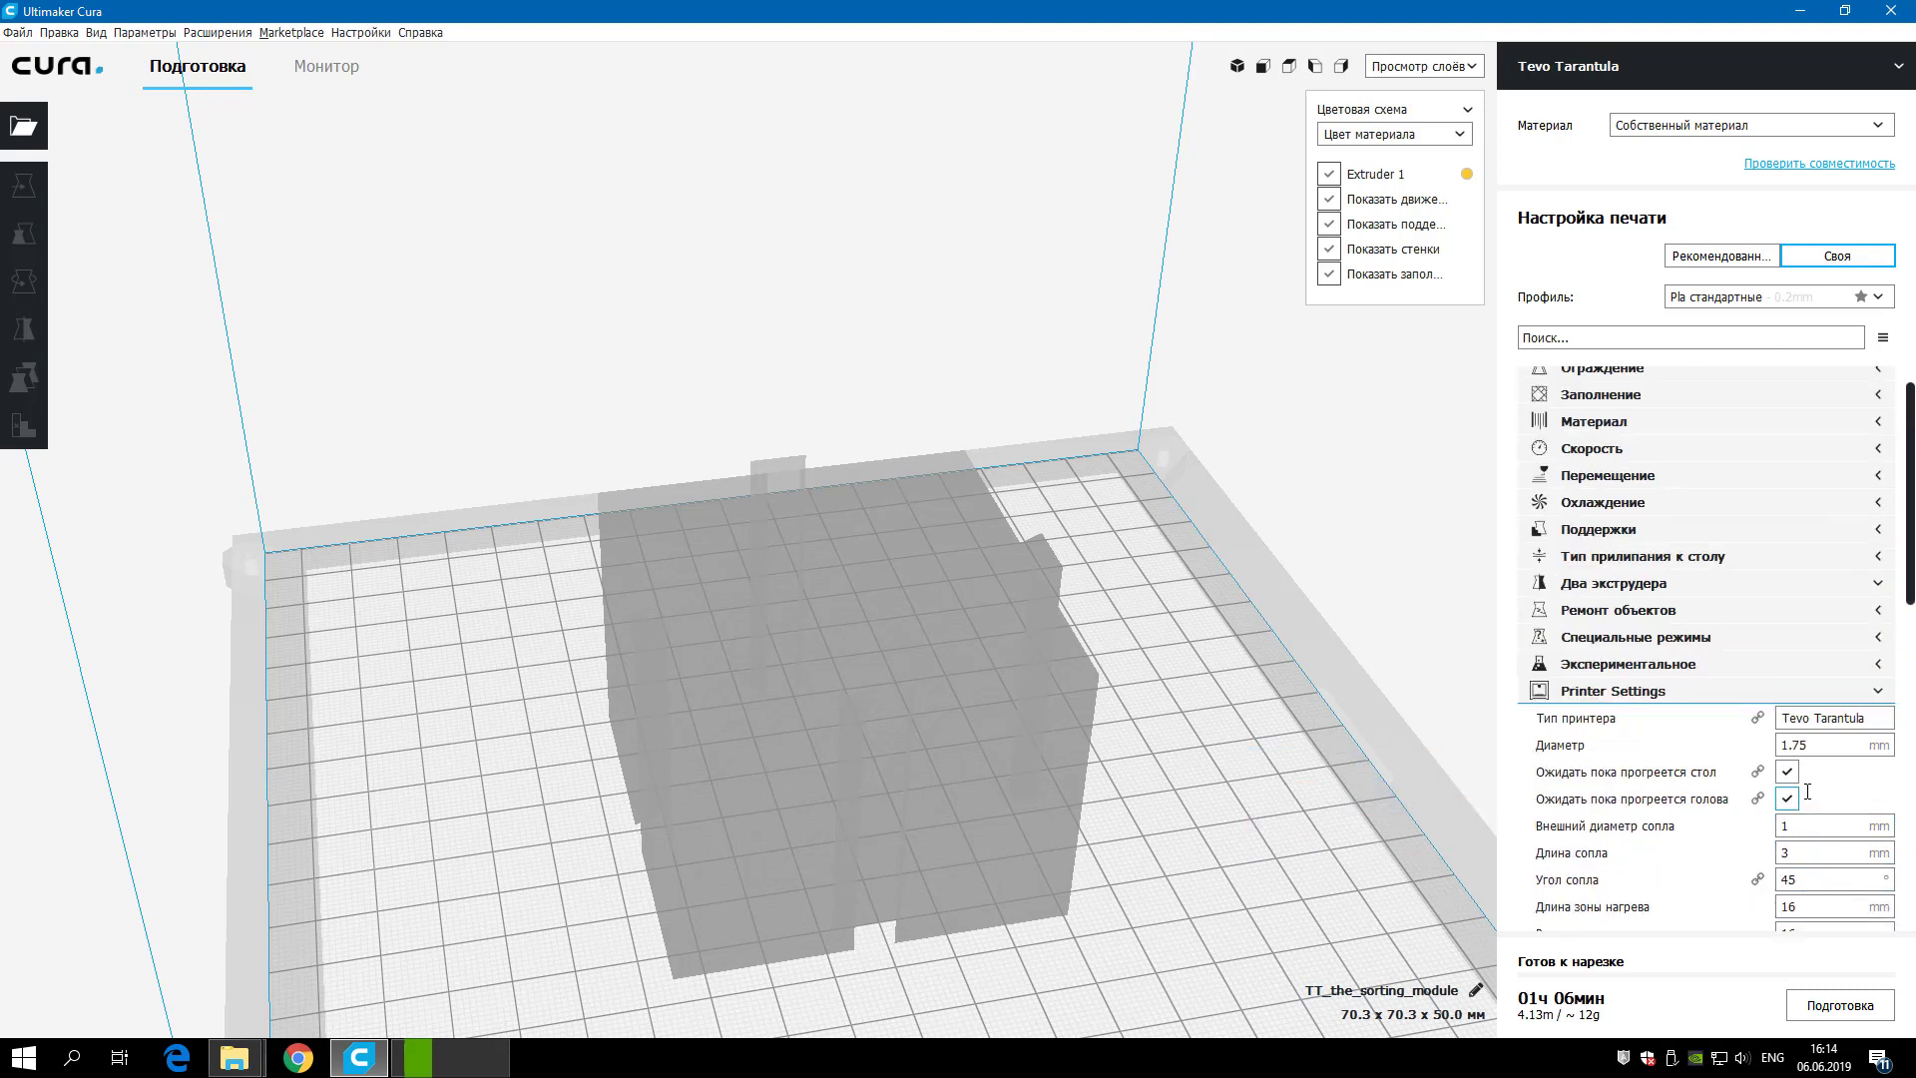
left_click(1853, 690)
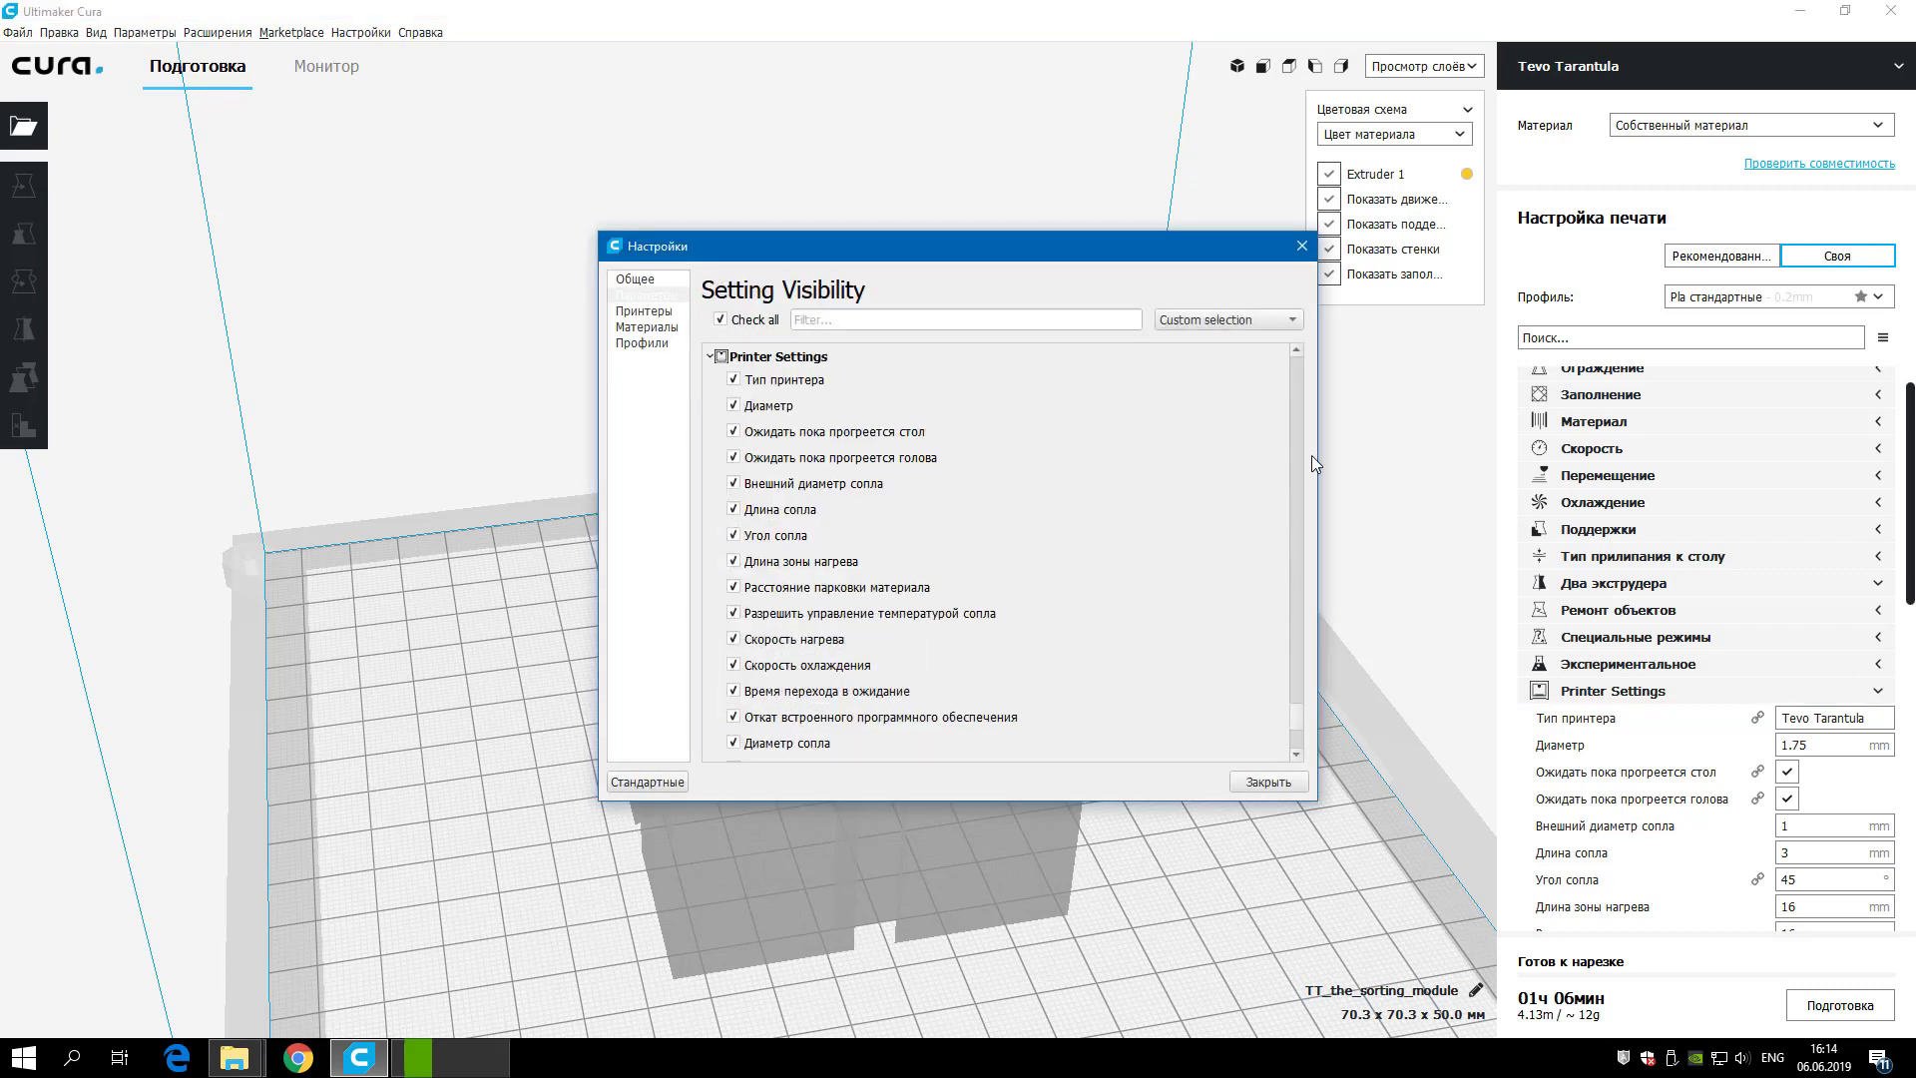
scroll(836, 431, "up", 1)
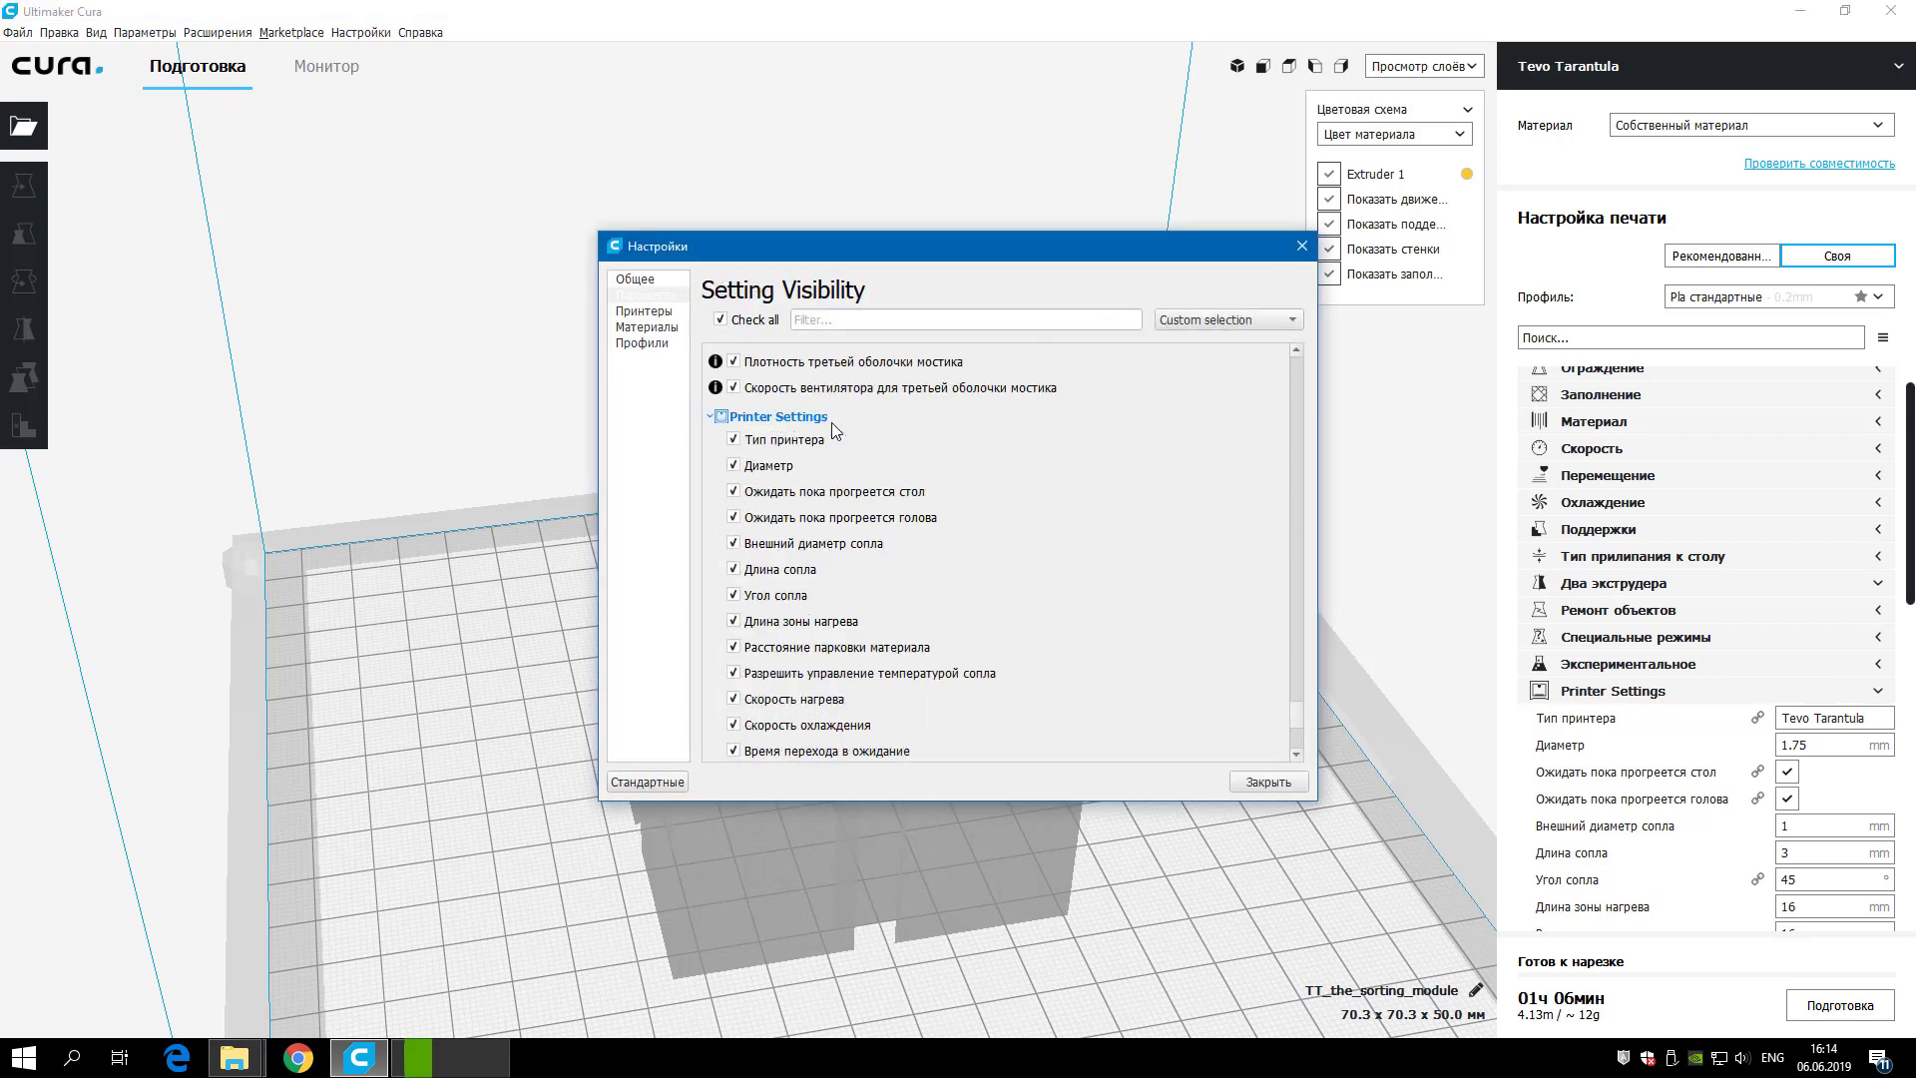
scroll(824, 431, "down", 1)
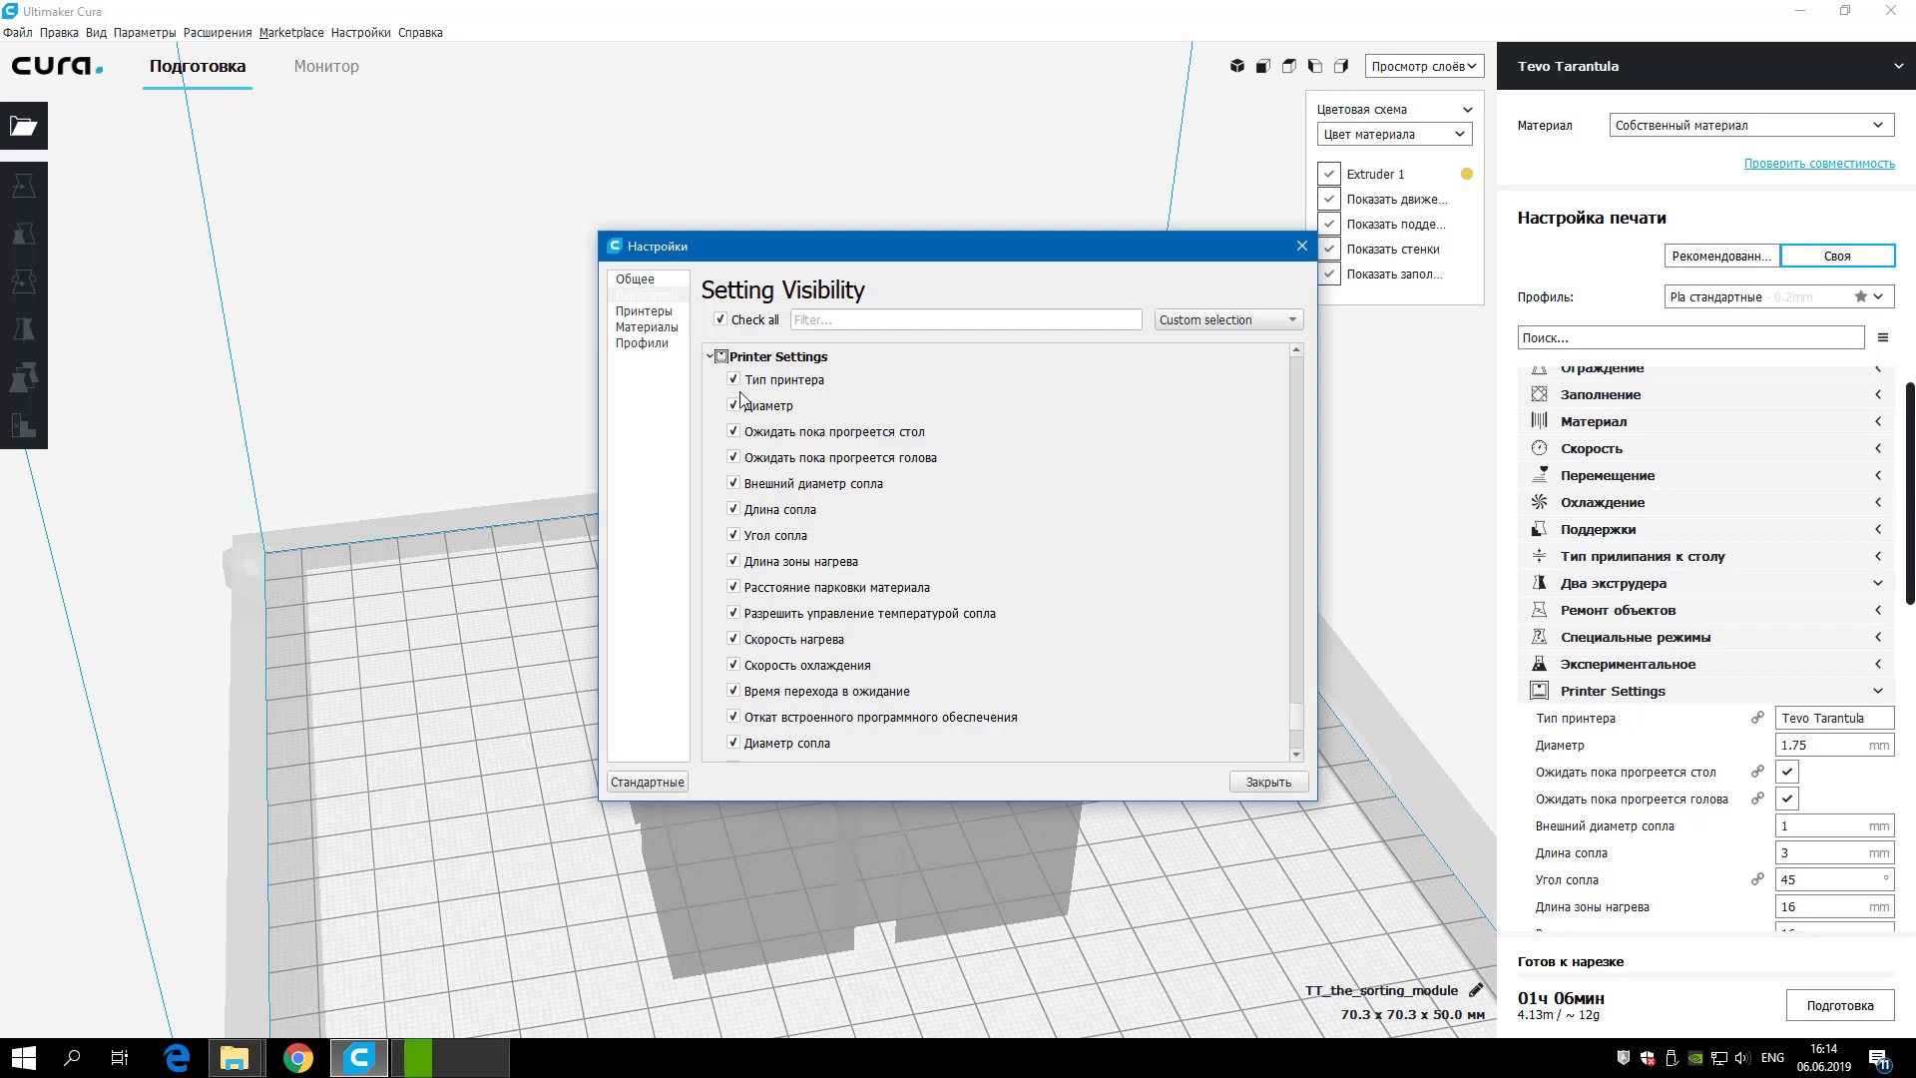
left_click(734, 431)
left_click(734, 457)
left_click(734, 483)
left_click(733, 509)
left_click(734, 535)
left_click(734, 561)
- Hide the remaining speed, acceleration, jerk, steps-per-millimetre and endstop settings of the Printer Settings category, keeping nozzle diameter visible
scroll(733, 644, "down", 10)
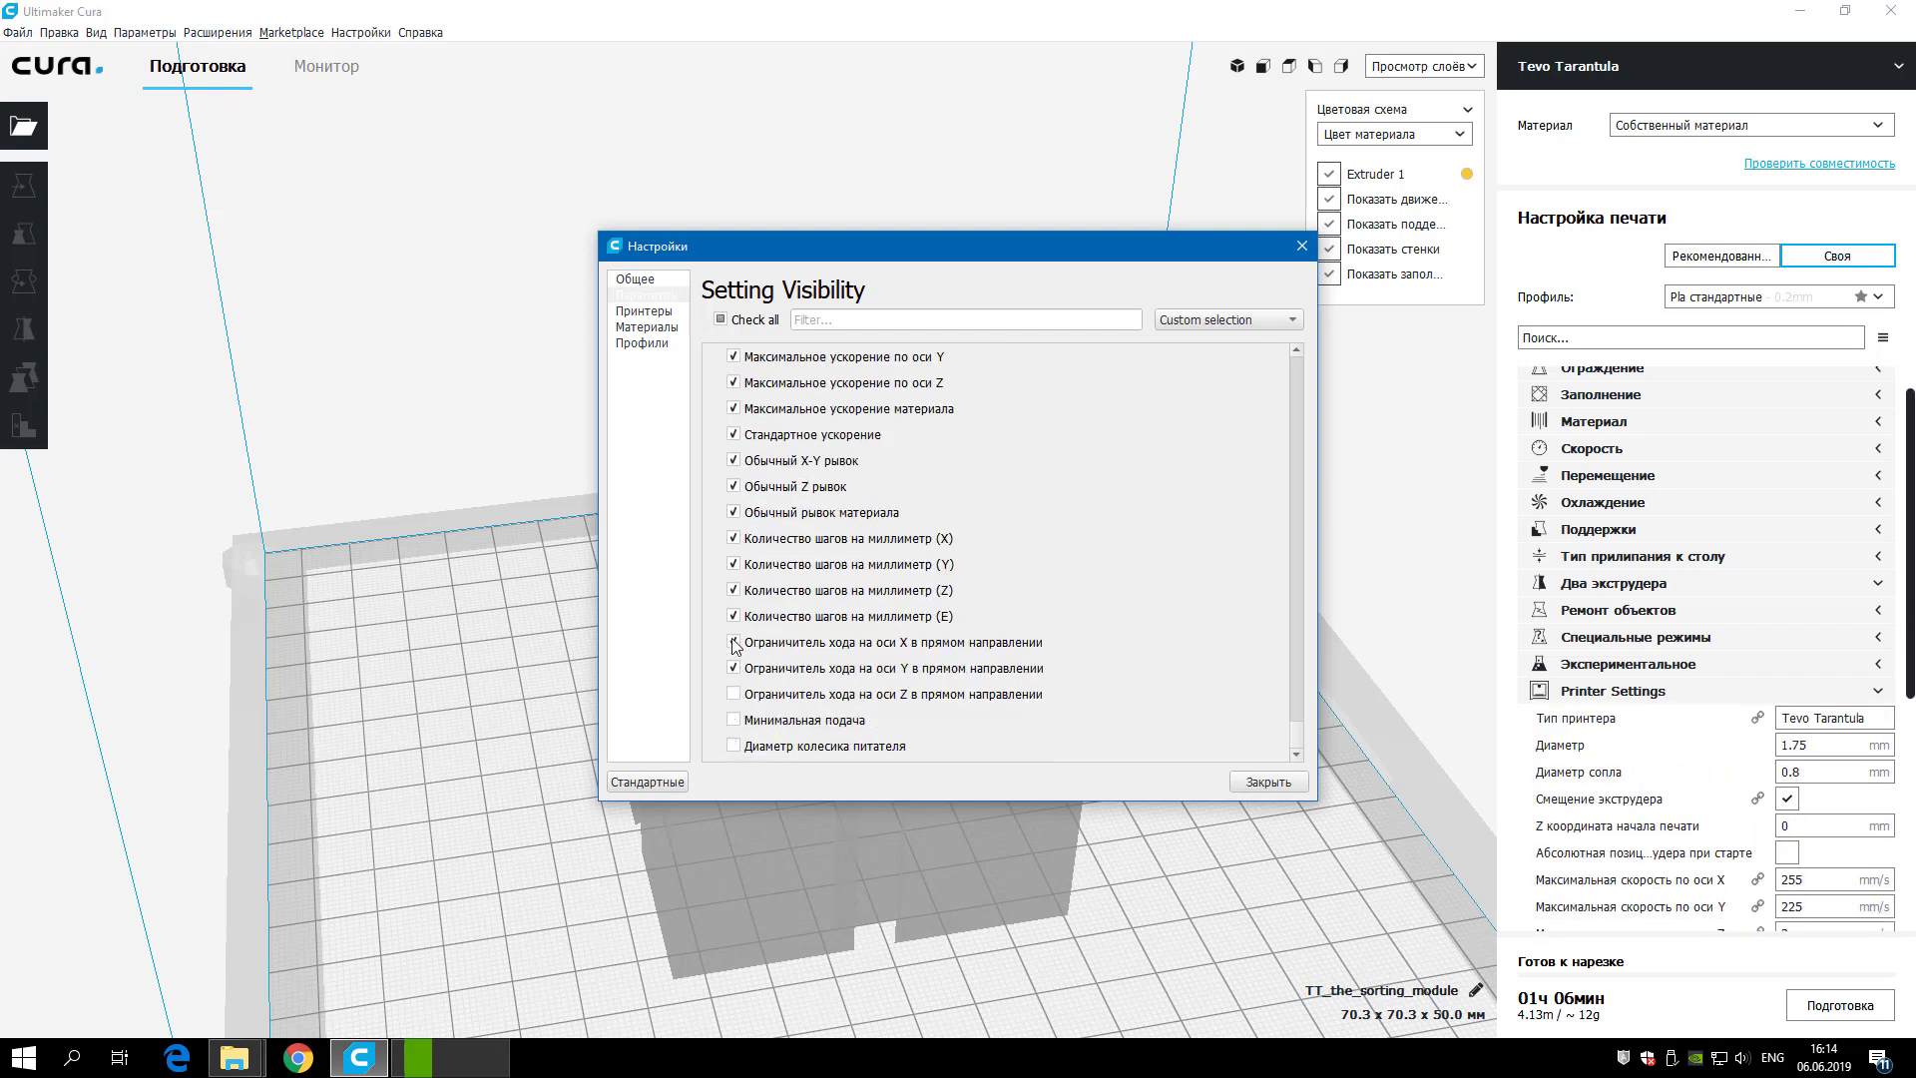
left_click(734, 643)
scroll(735, 439, "up", 4)
left_click(734, 529)
left_click(1268, 781)
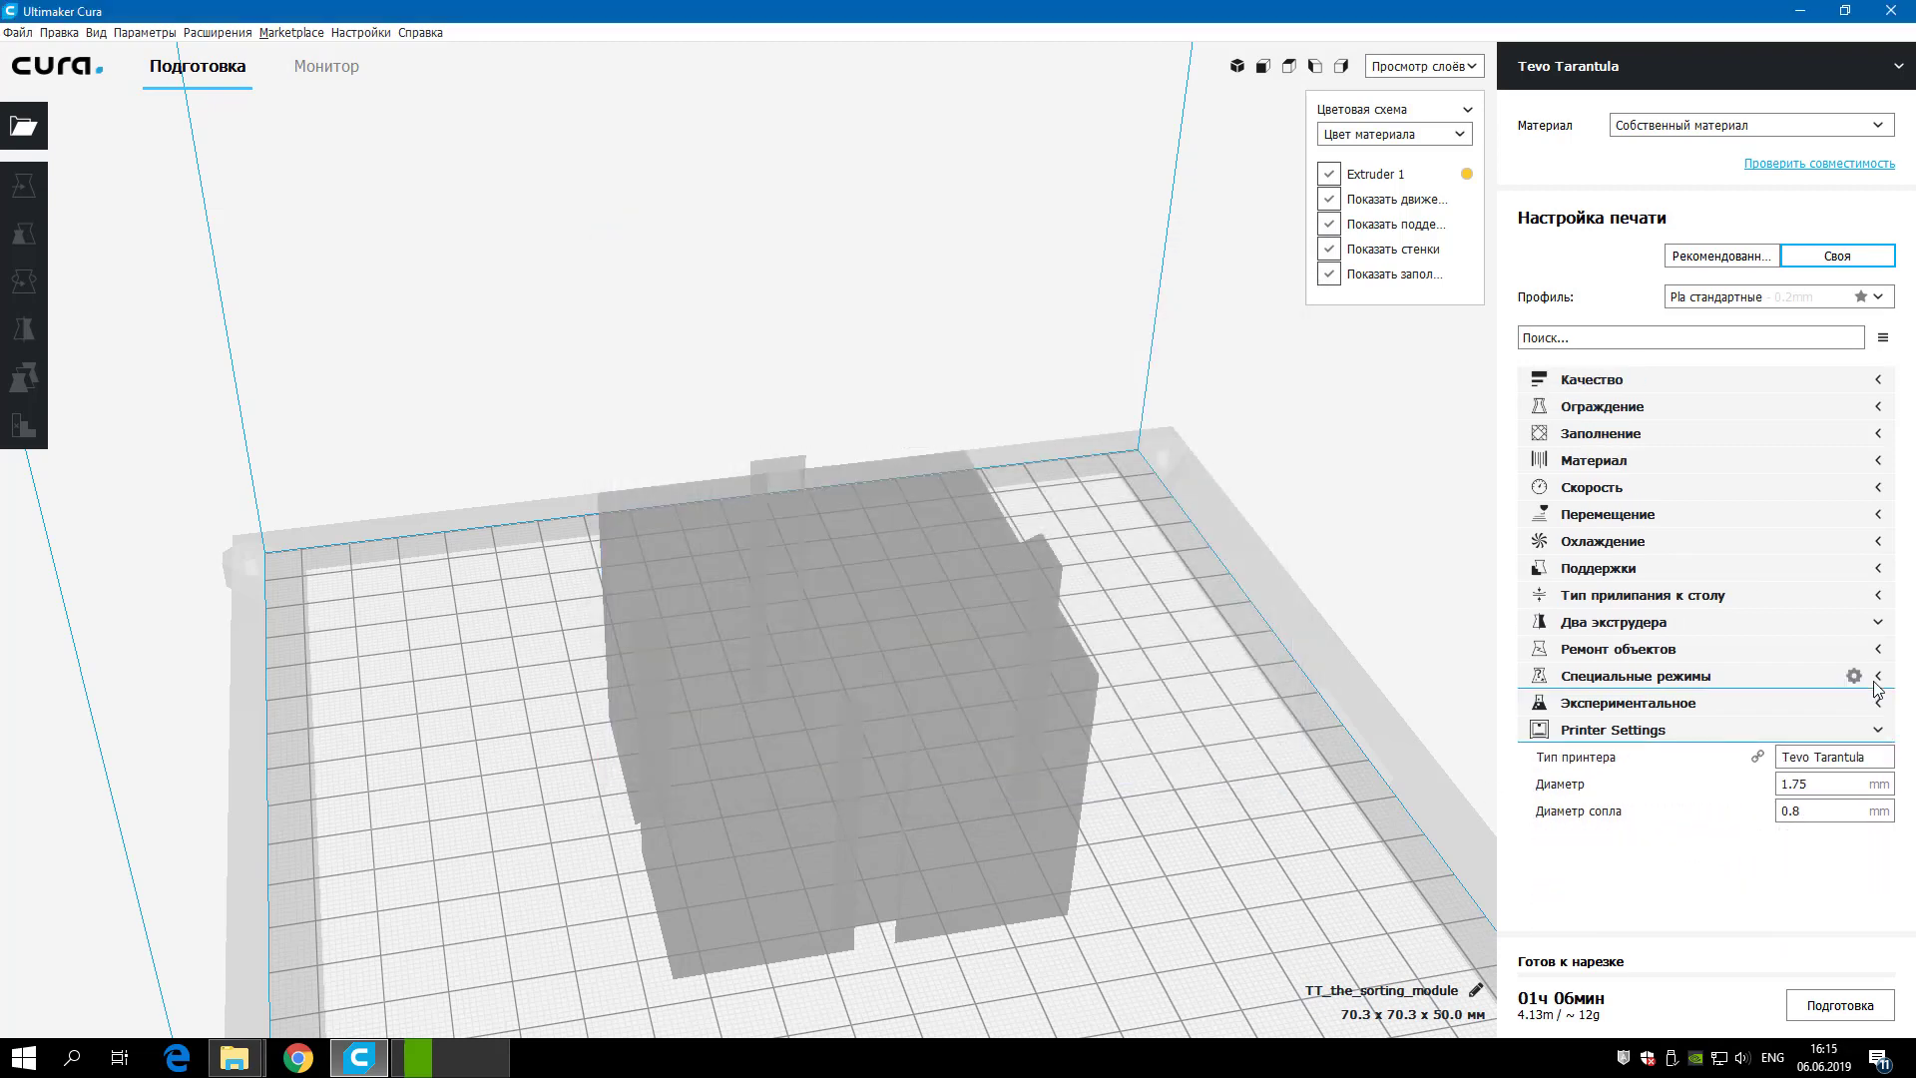
- Look through the Printer Settings, quality, shell and material categories of the print settings, collapsing the quality, shell and material ones again
left_click(1878, 730)
left_click(1880, 731)
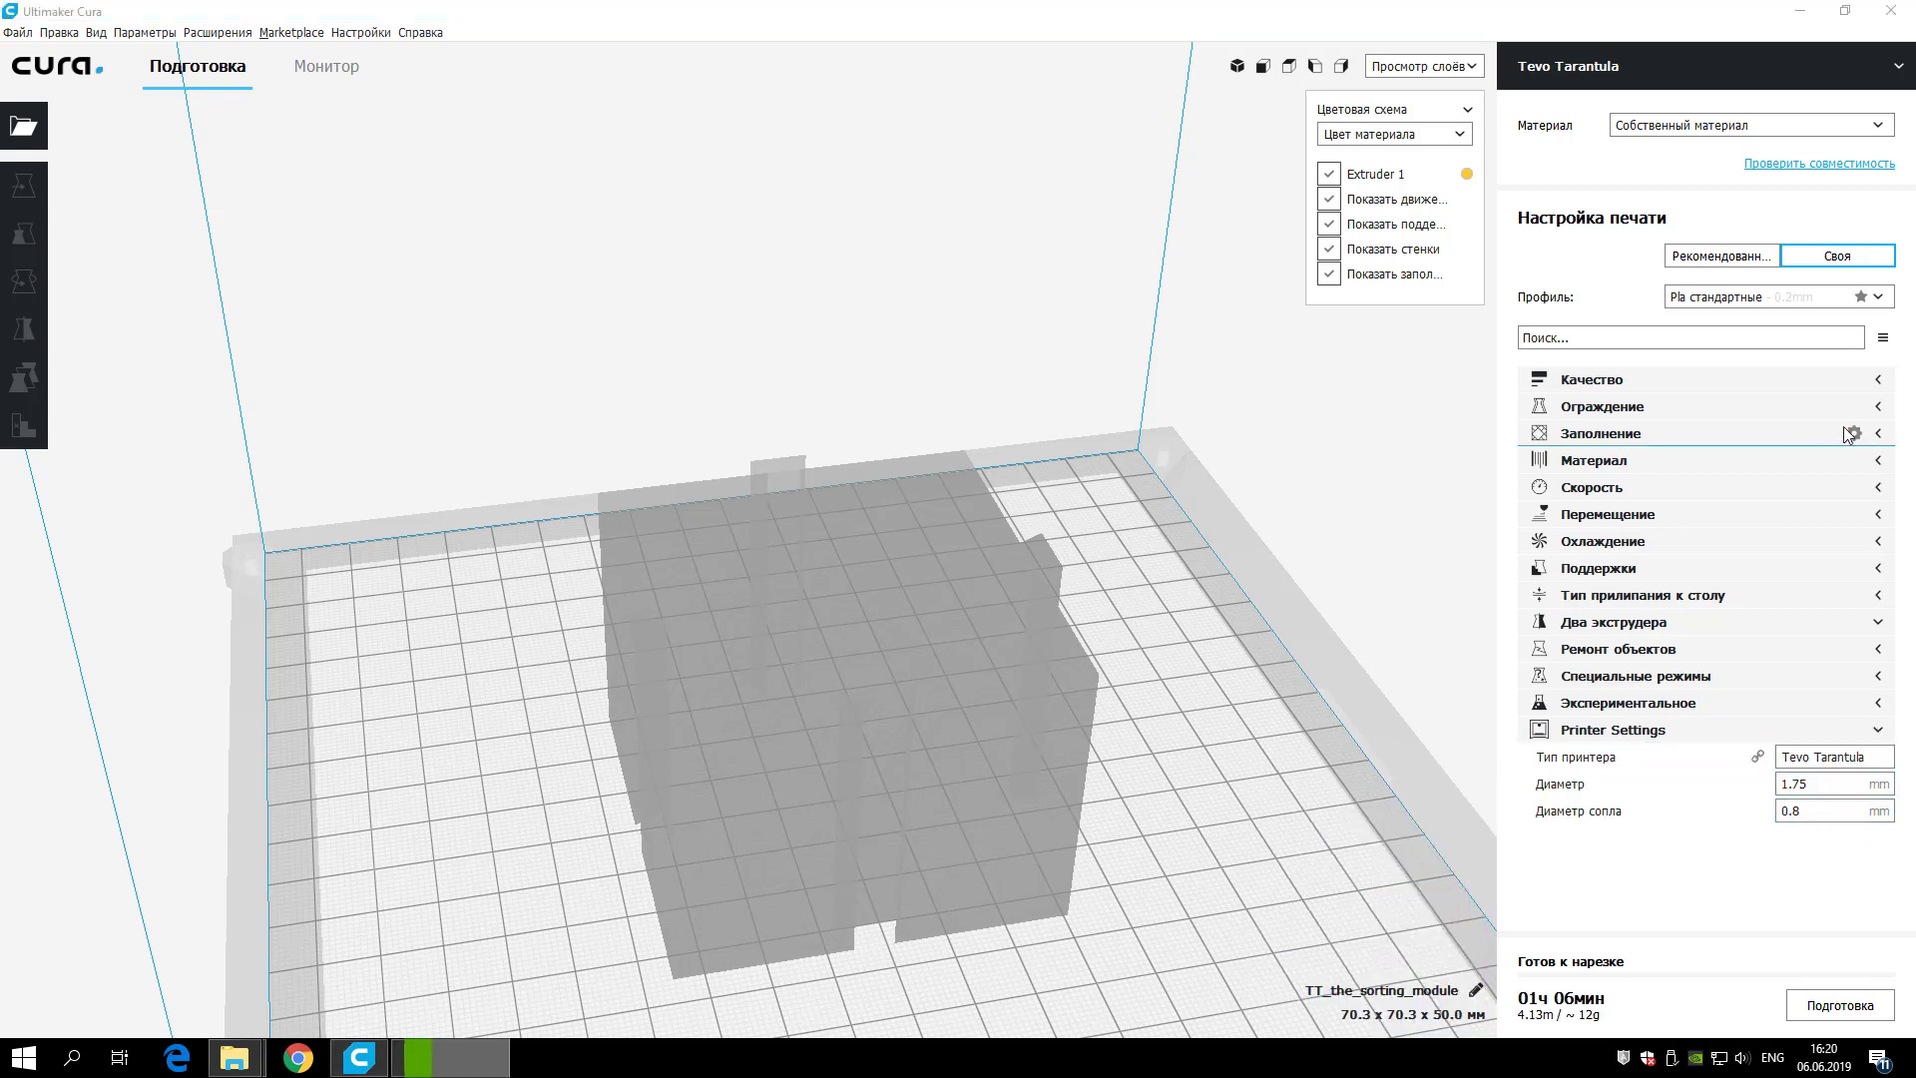
left_click(1796, 379)
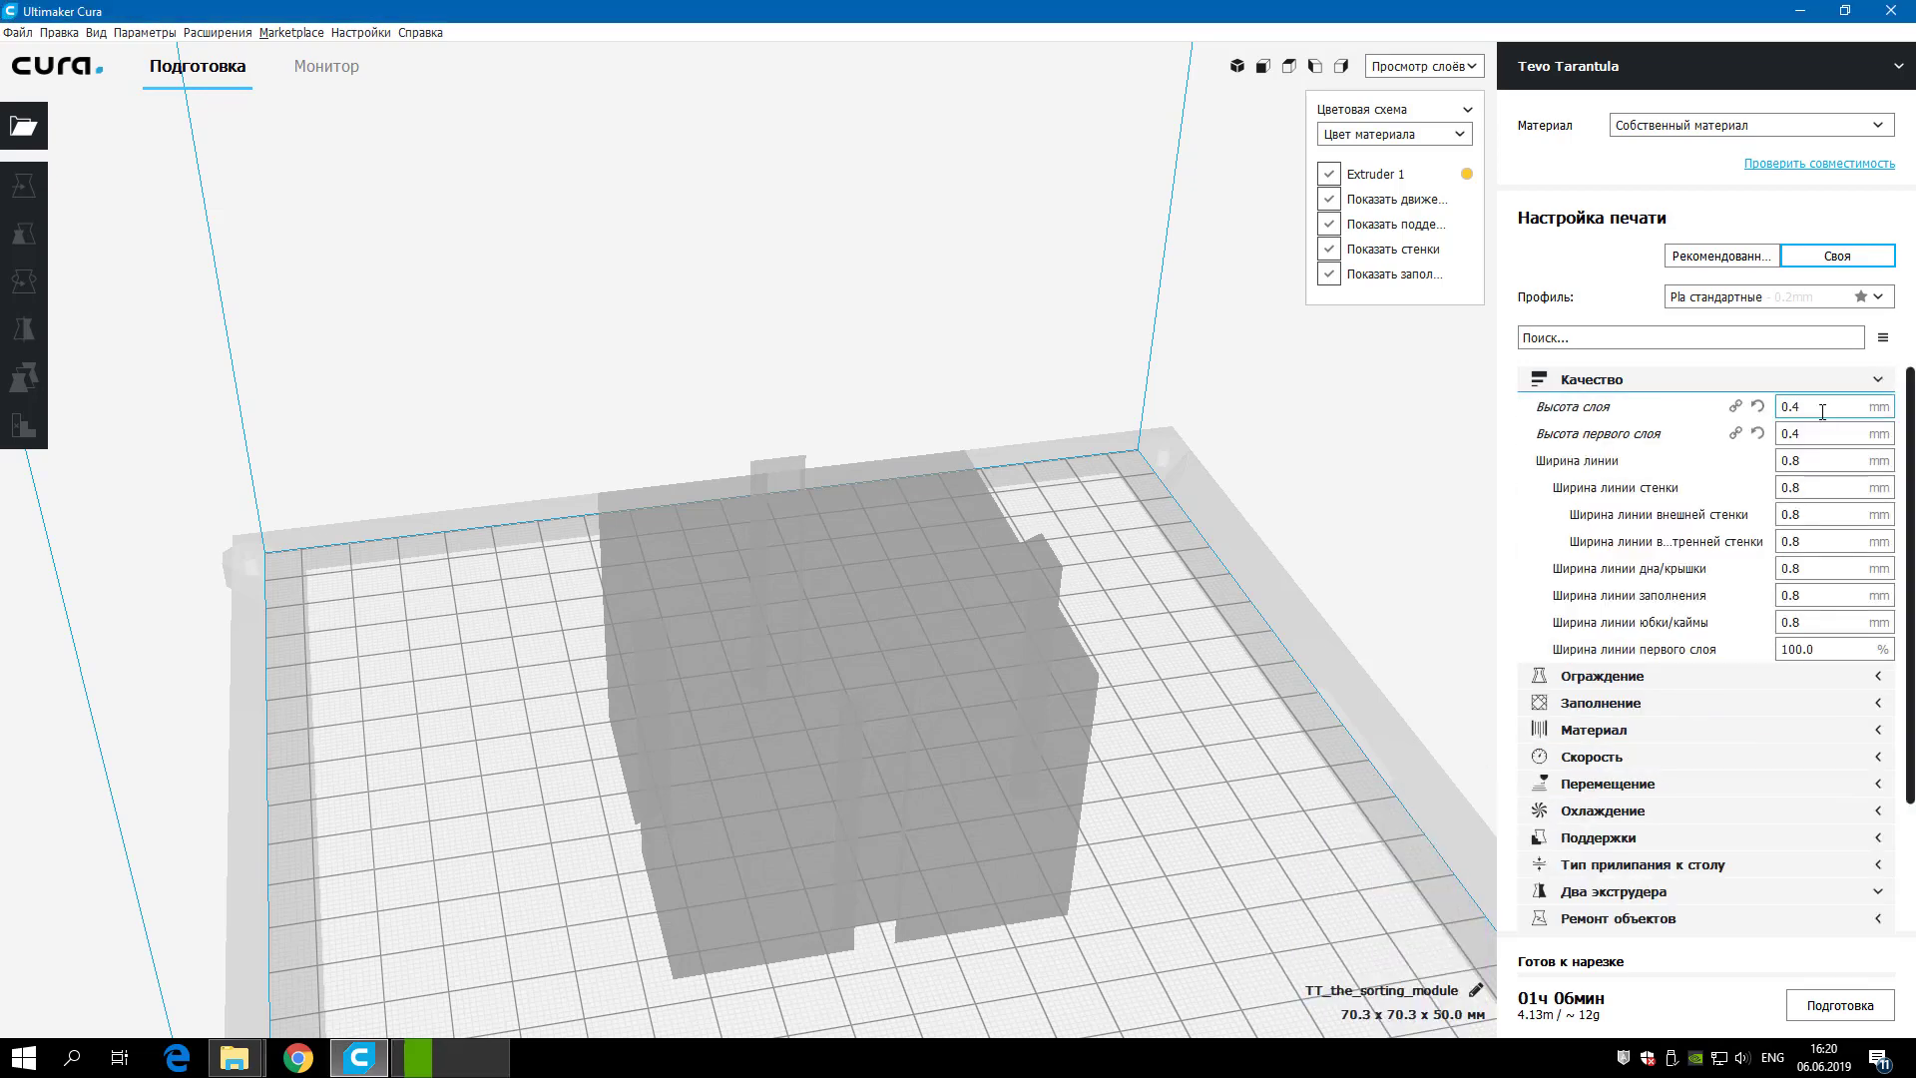
left_click(1796, 379)
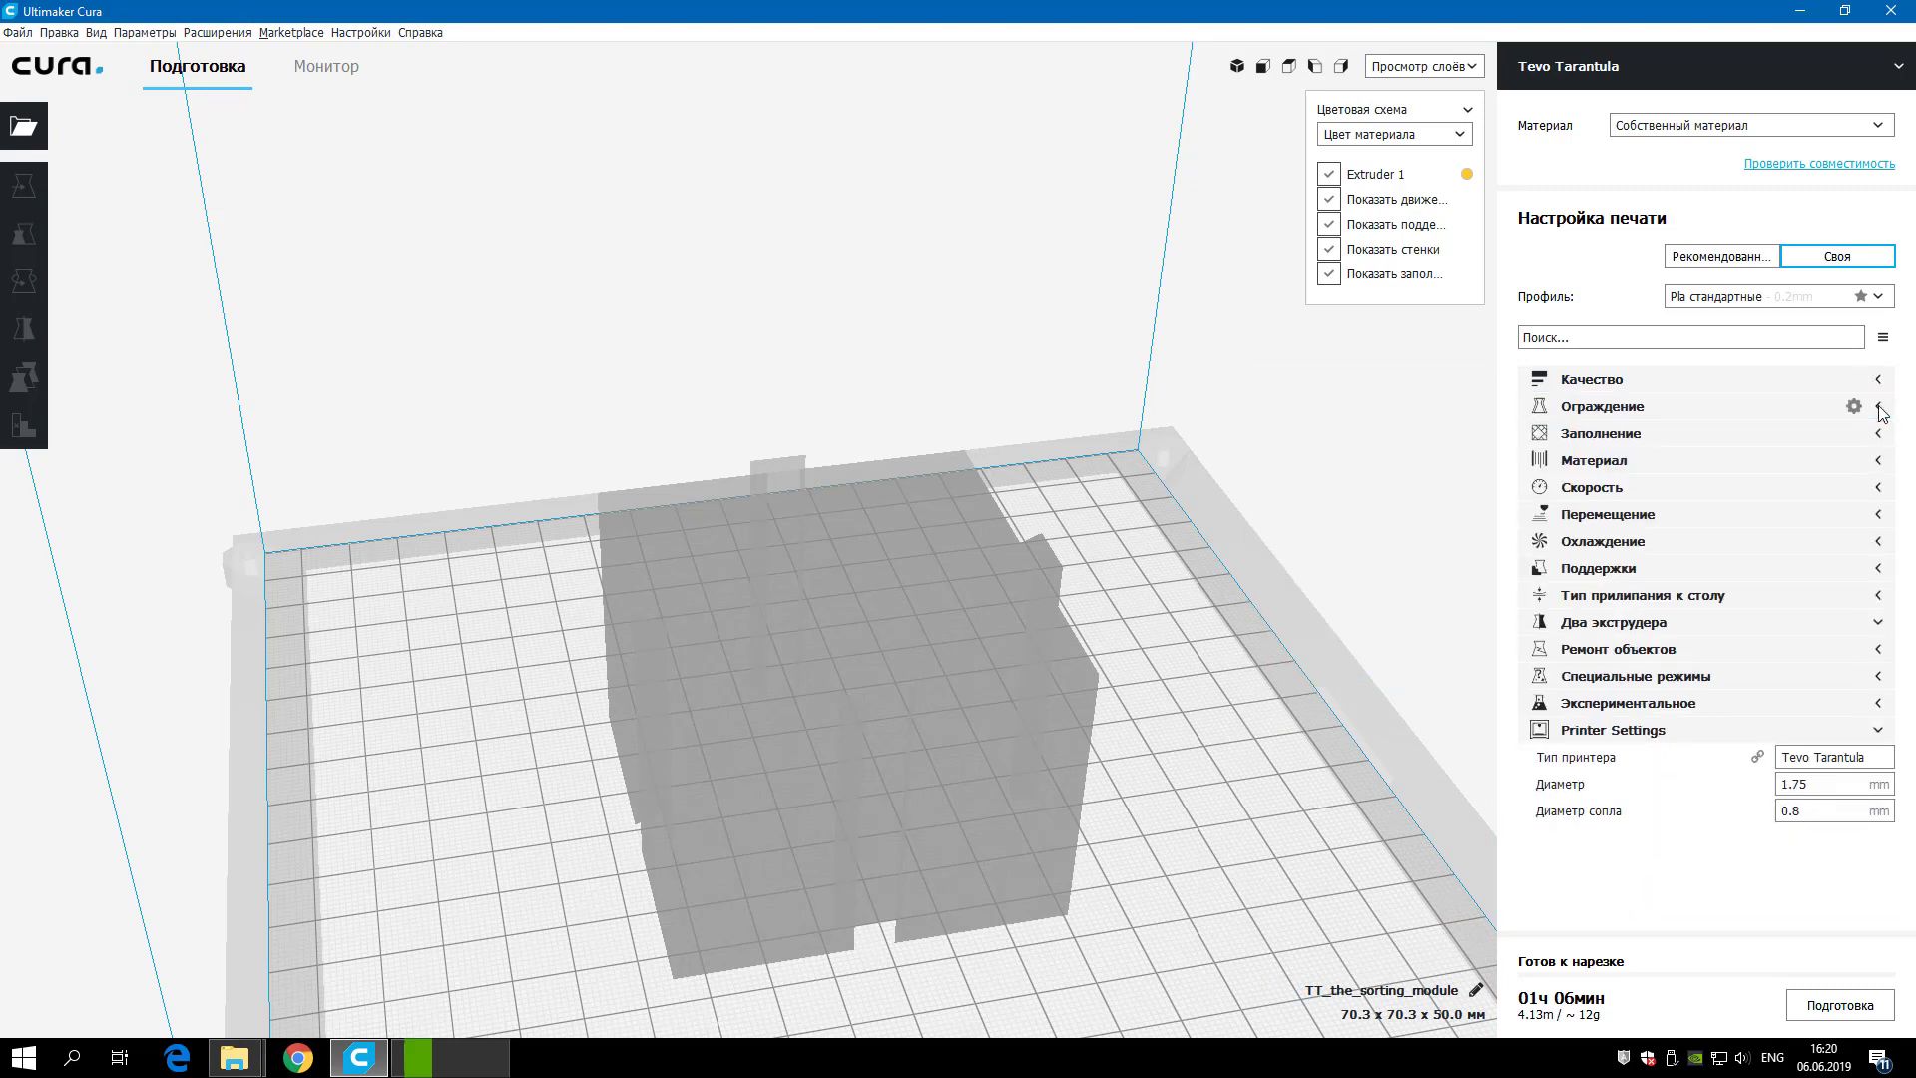
left_click(1797, 406)
left_click(1878, 407)
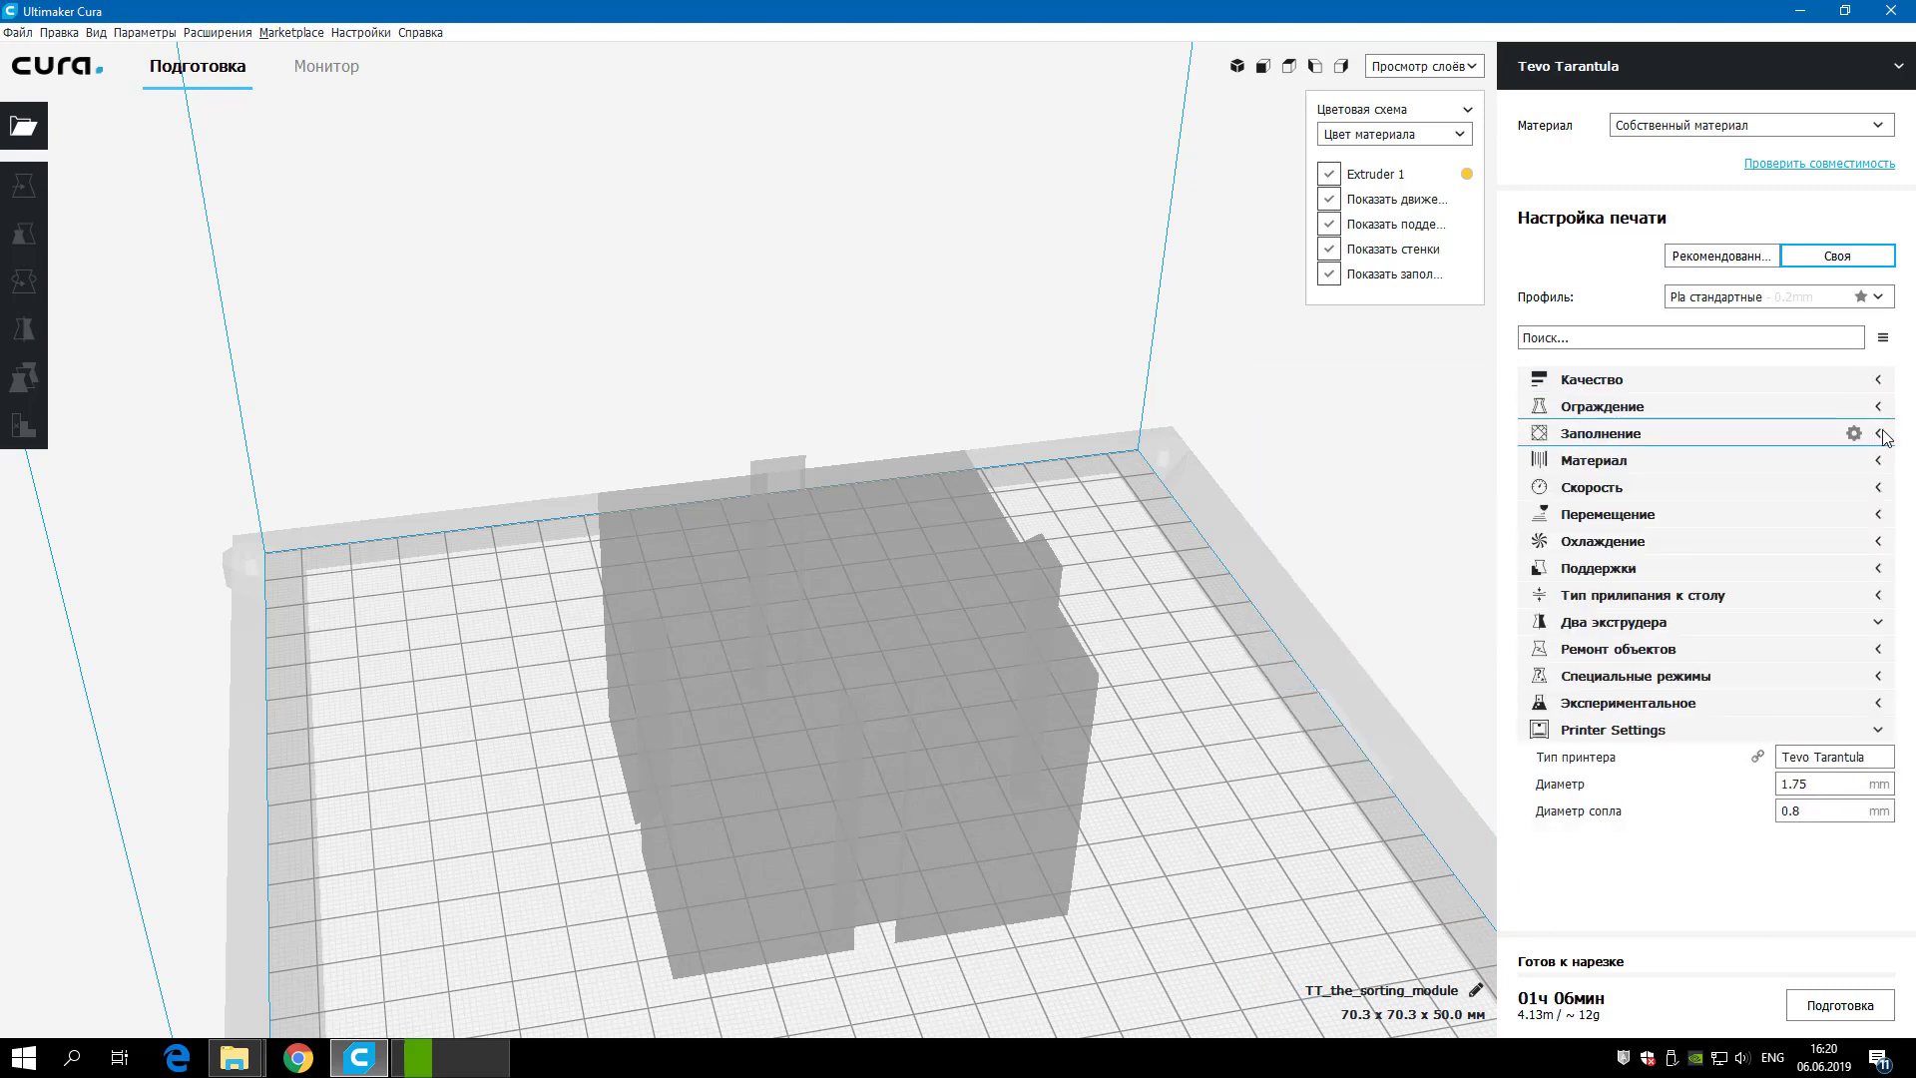
left_click(1878, 464)
left_click(1878, 464)
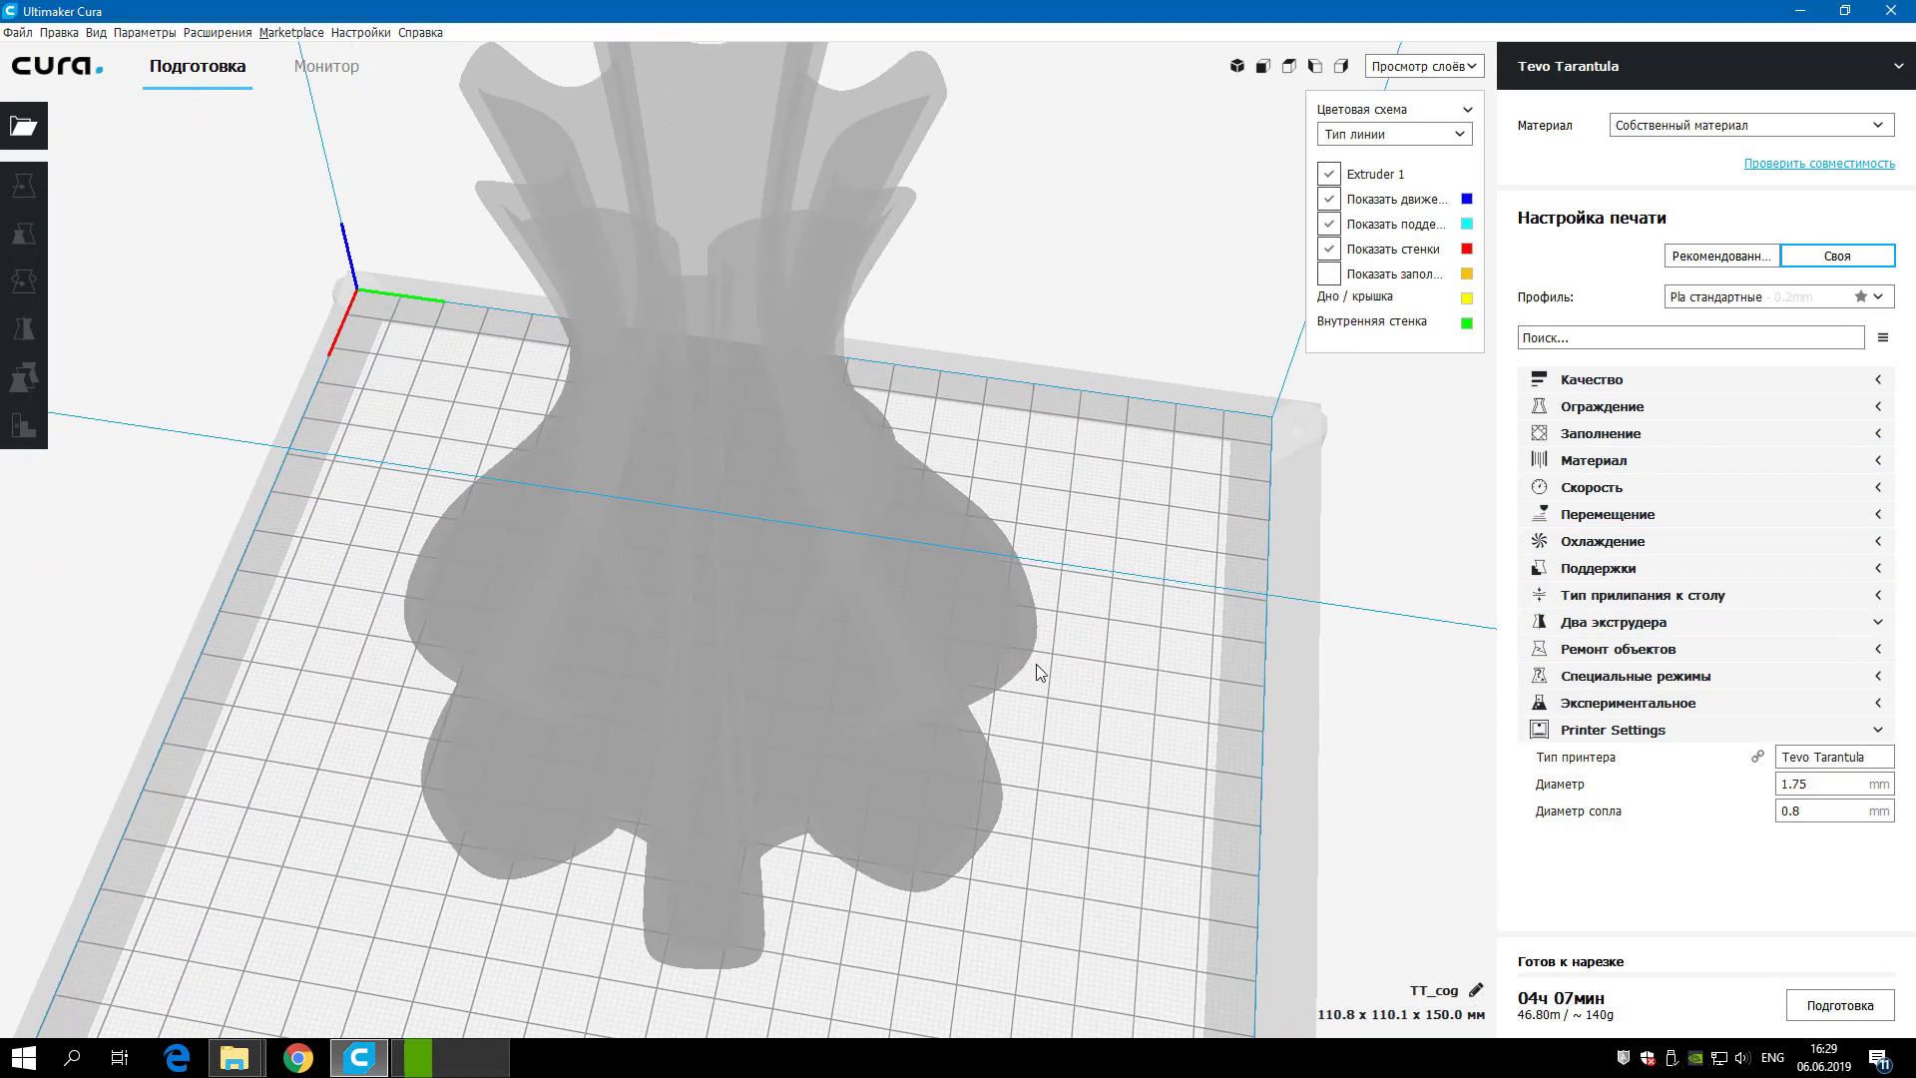
- Select the TT_cog vase and scale only its height to about 112 mm (74.6%)
left_click(1036, 662)
left_click_drag(737, 355, 895, 525)
right_click_drag(871, 517, 884, 693)
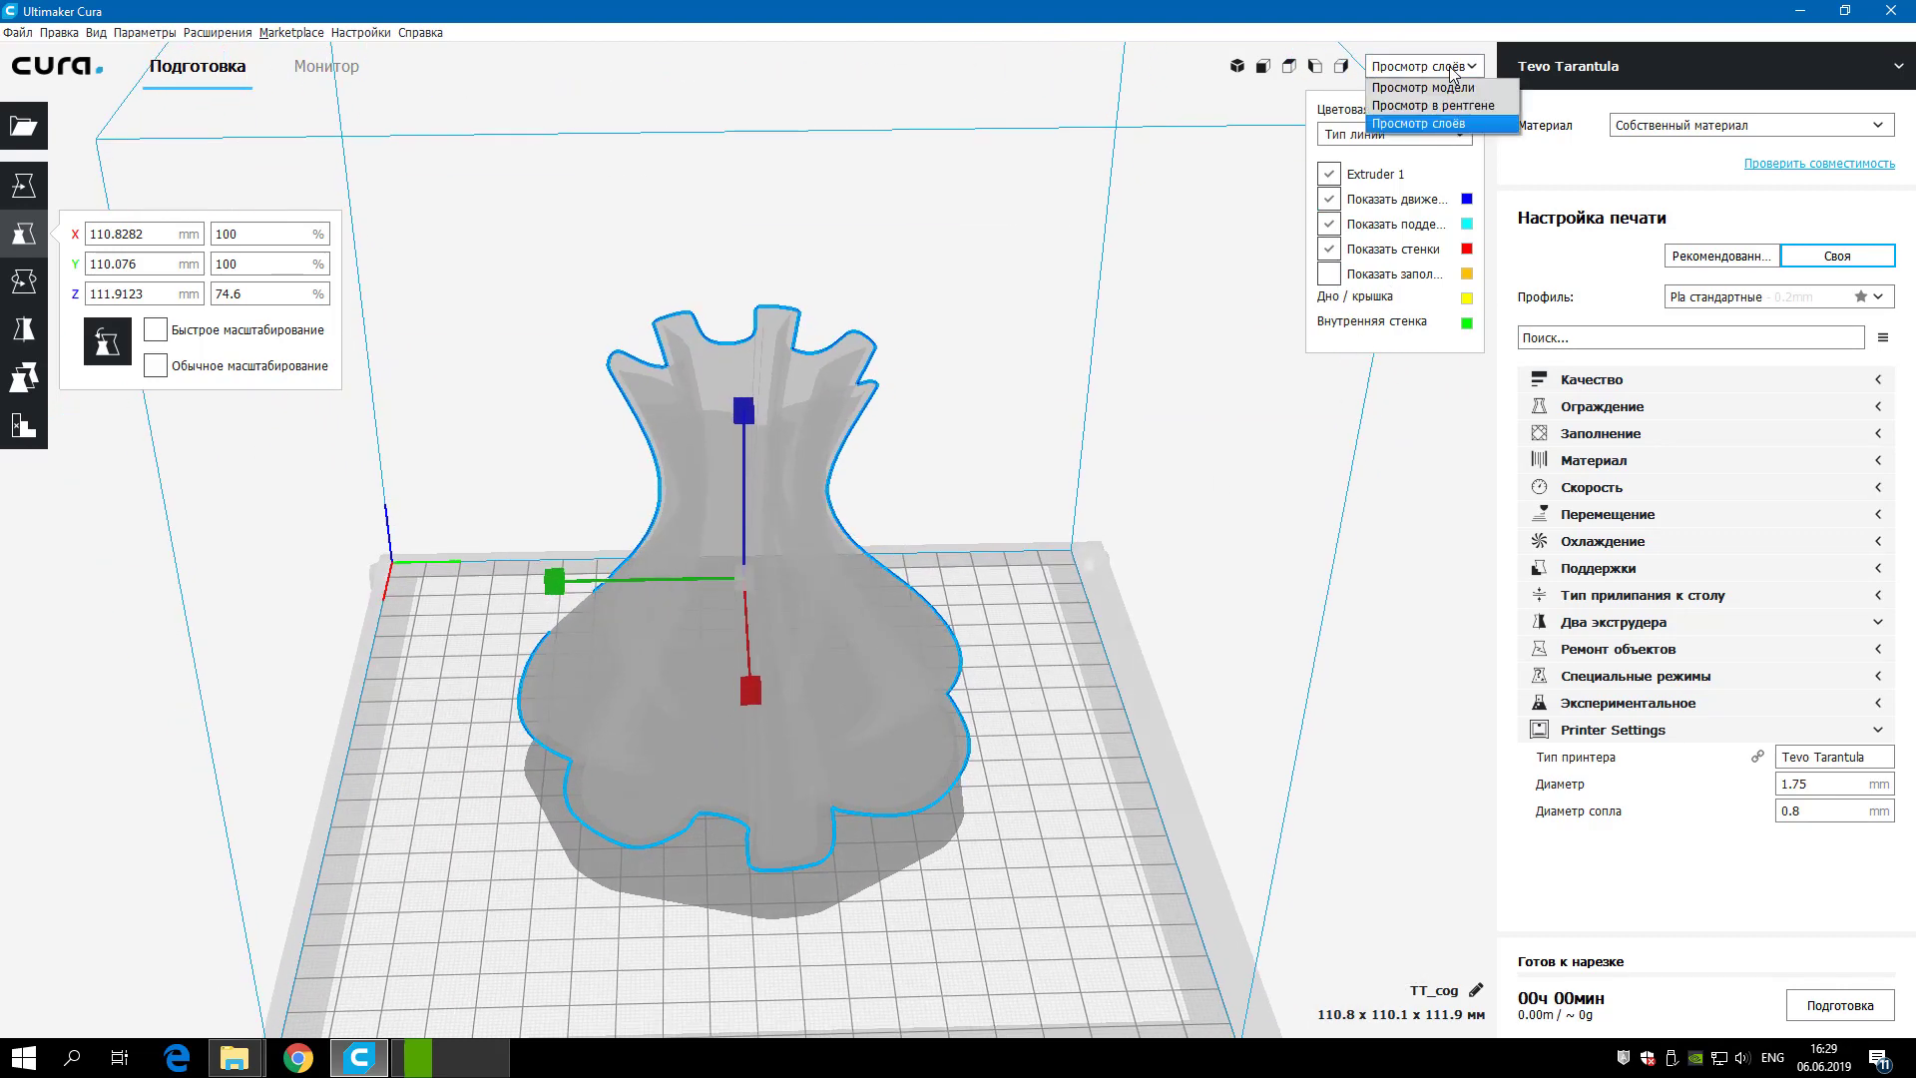
- Slice the vase, show it in layer view and play the toolpath simulation at a lower layer
left_click(1418, 123)
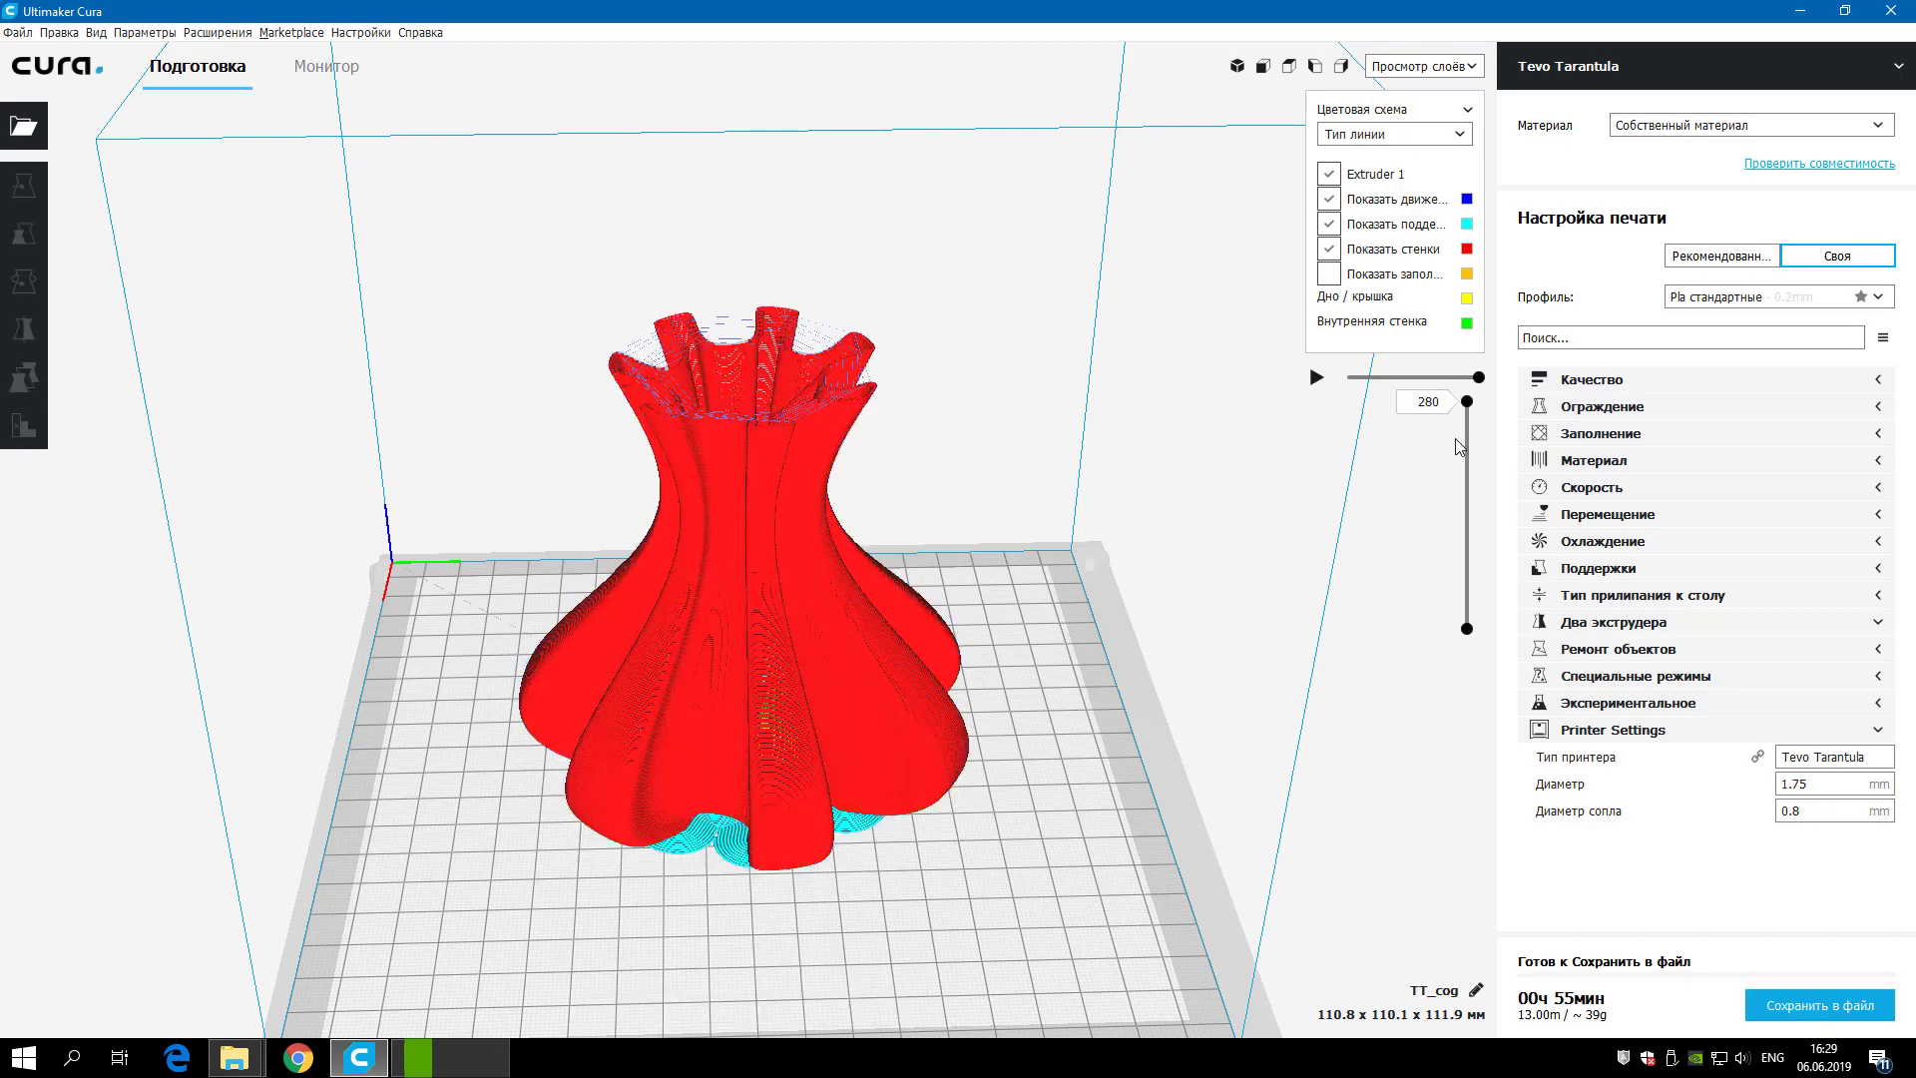
left_click_drag(1466, 402, 1466, 486)
scroll(1466, 539, "up", 2)
left_click(1317, 377)
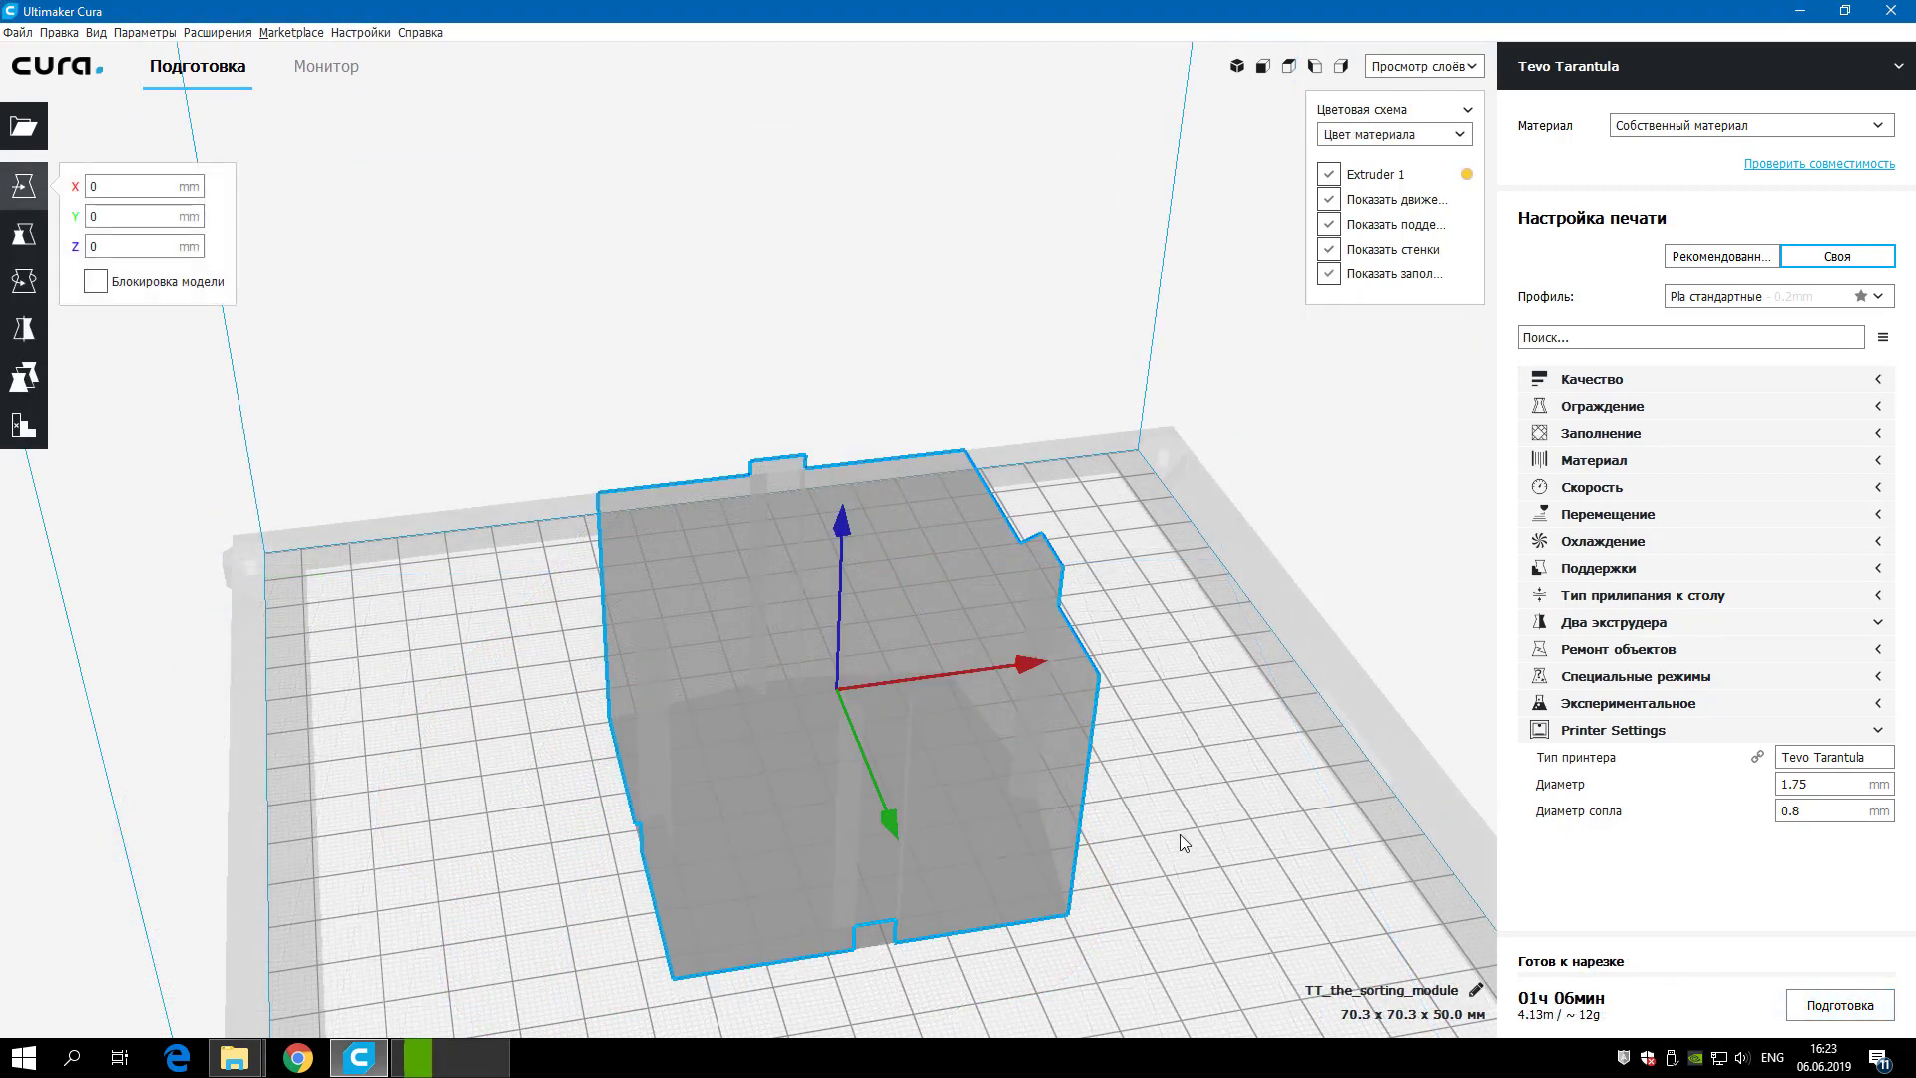
- Scale the sorting module uniformly to about 108%, turn off uniform scaling and resize it to about 44.9 x 81.9 x 30.3 mm
left_click(24, 232)
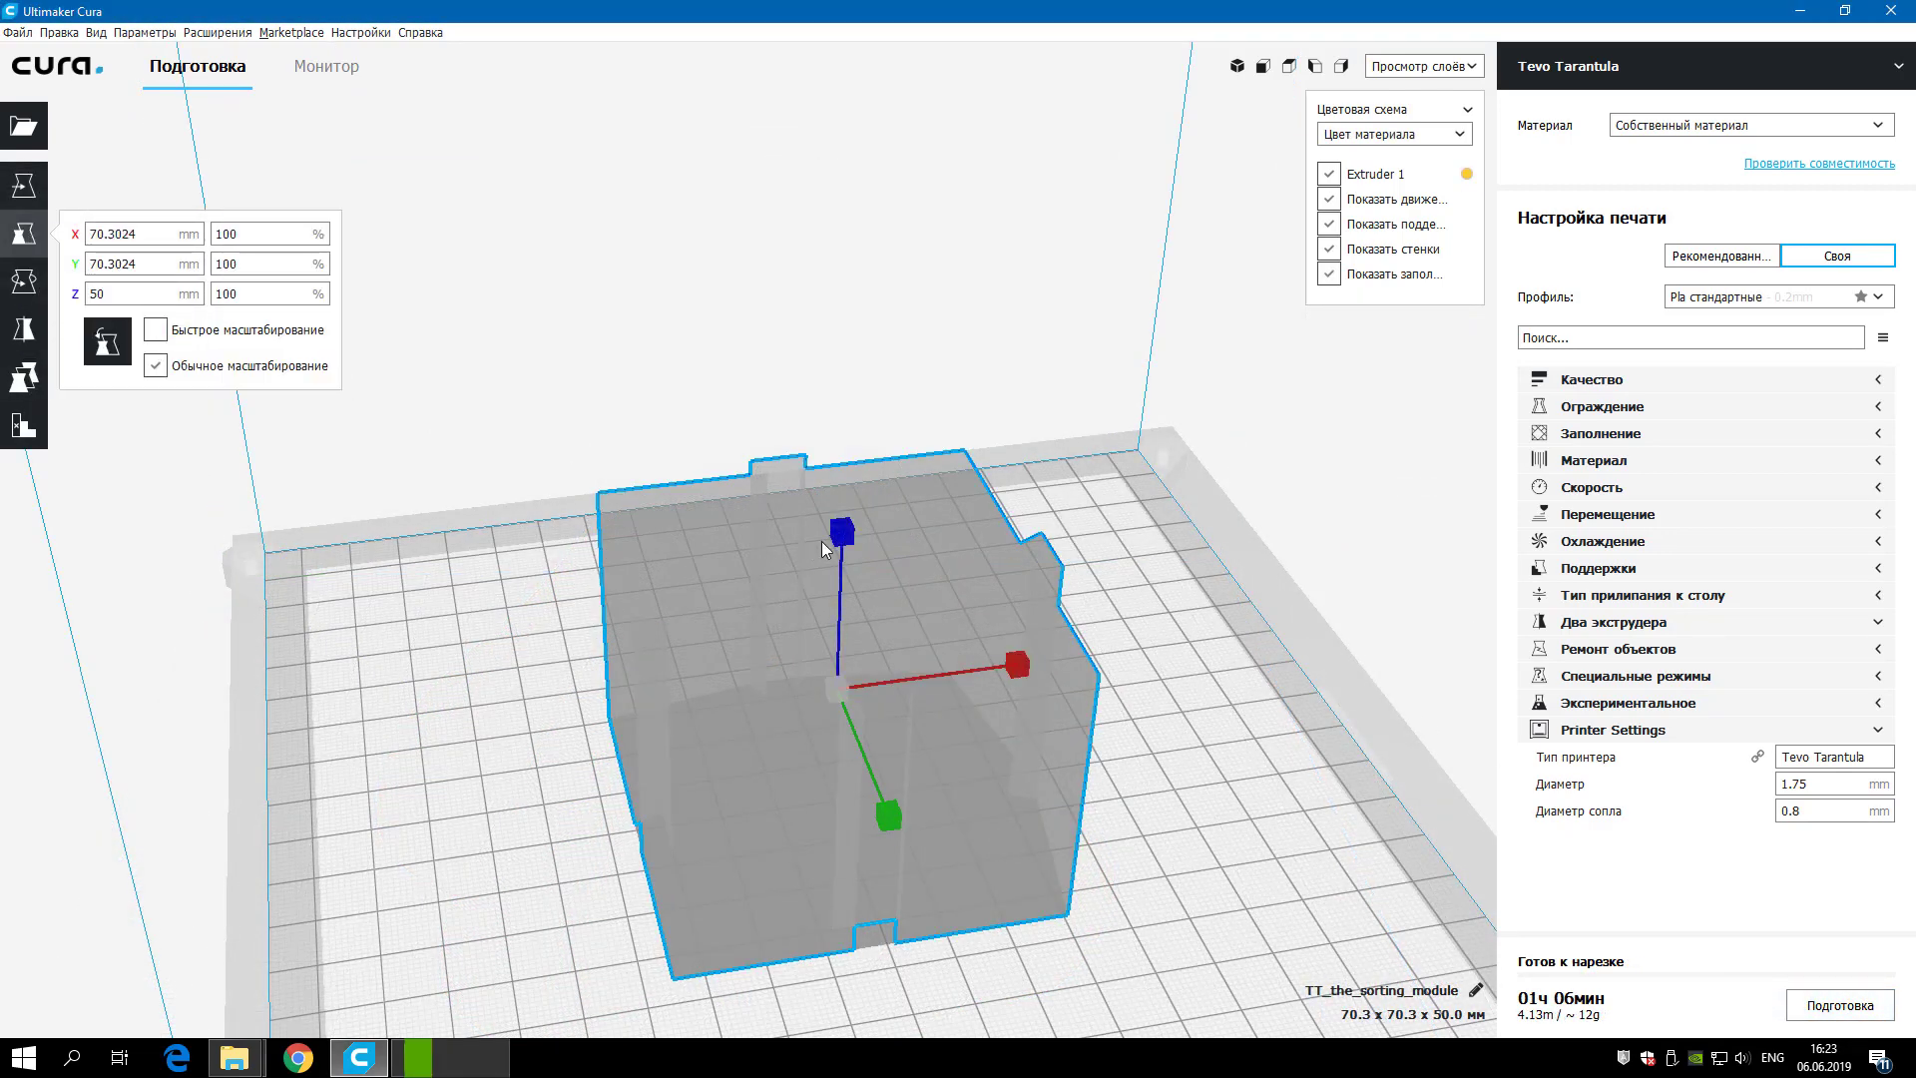
left_click_drag(841, 542, 1014, 659)
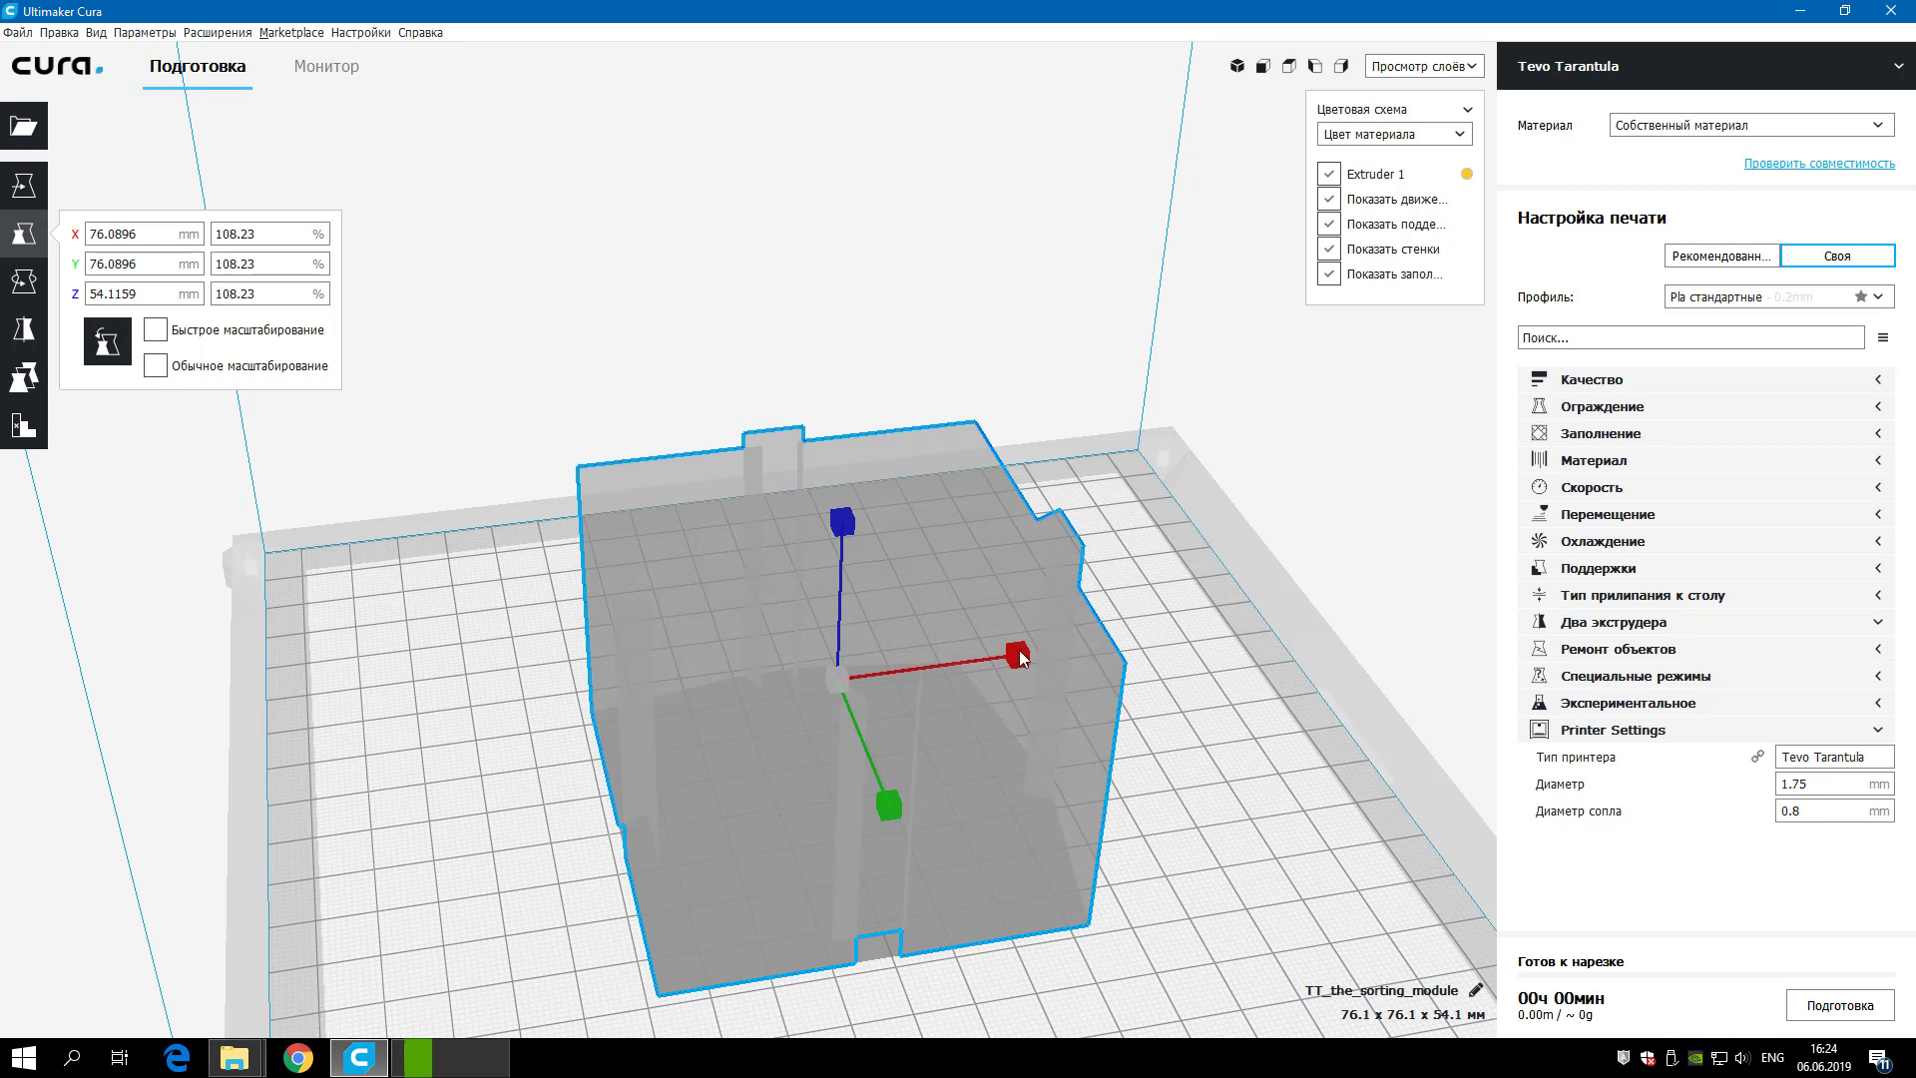
left_click_drag(1020, 657, 978, 705)
mouse_move(896, 793)
left_mouse_down()
mouse_move(902, 829)
mouse_move(896, 803)
left_mouse_up()
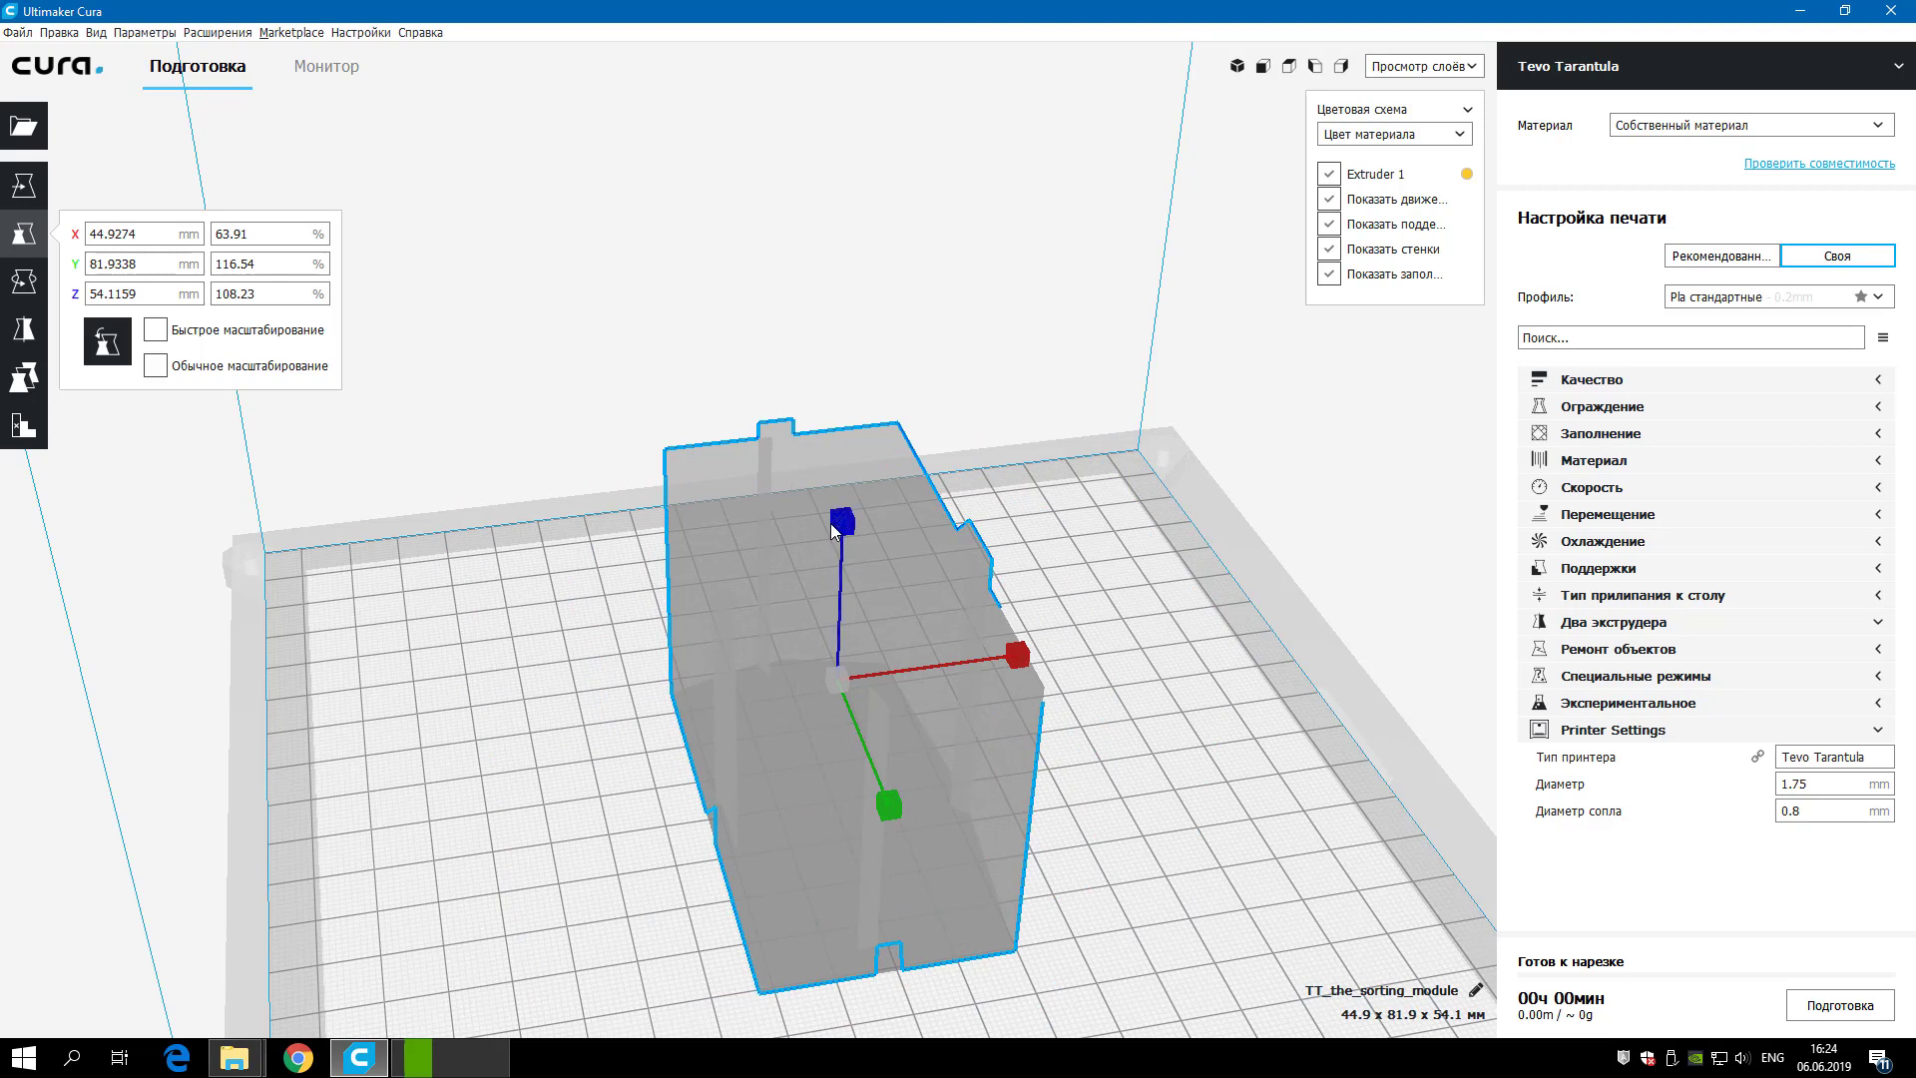
left_click_drag(839, 522, 846, 579)
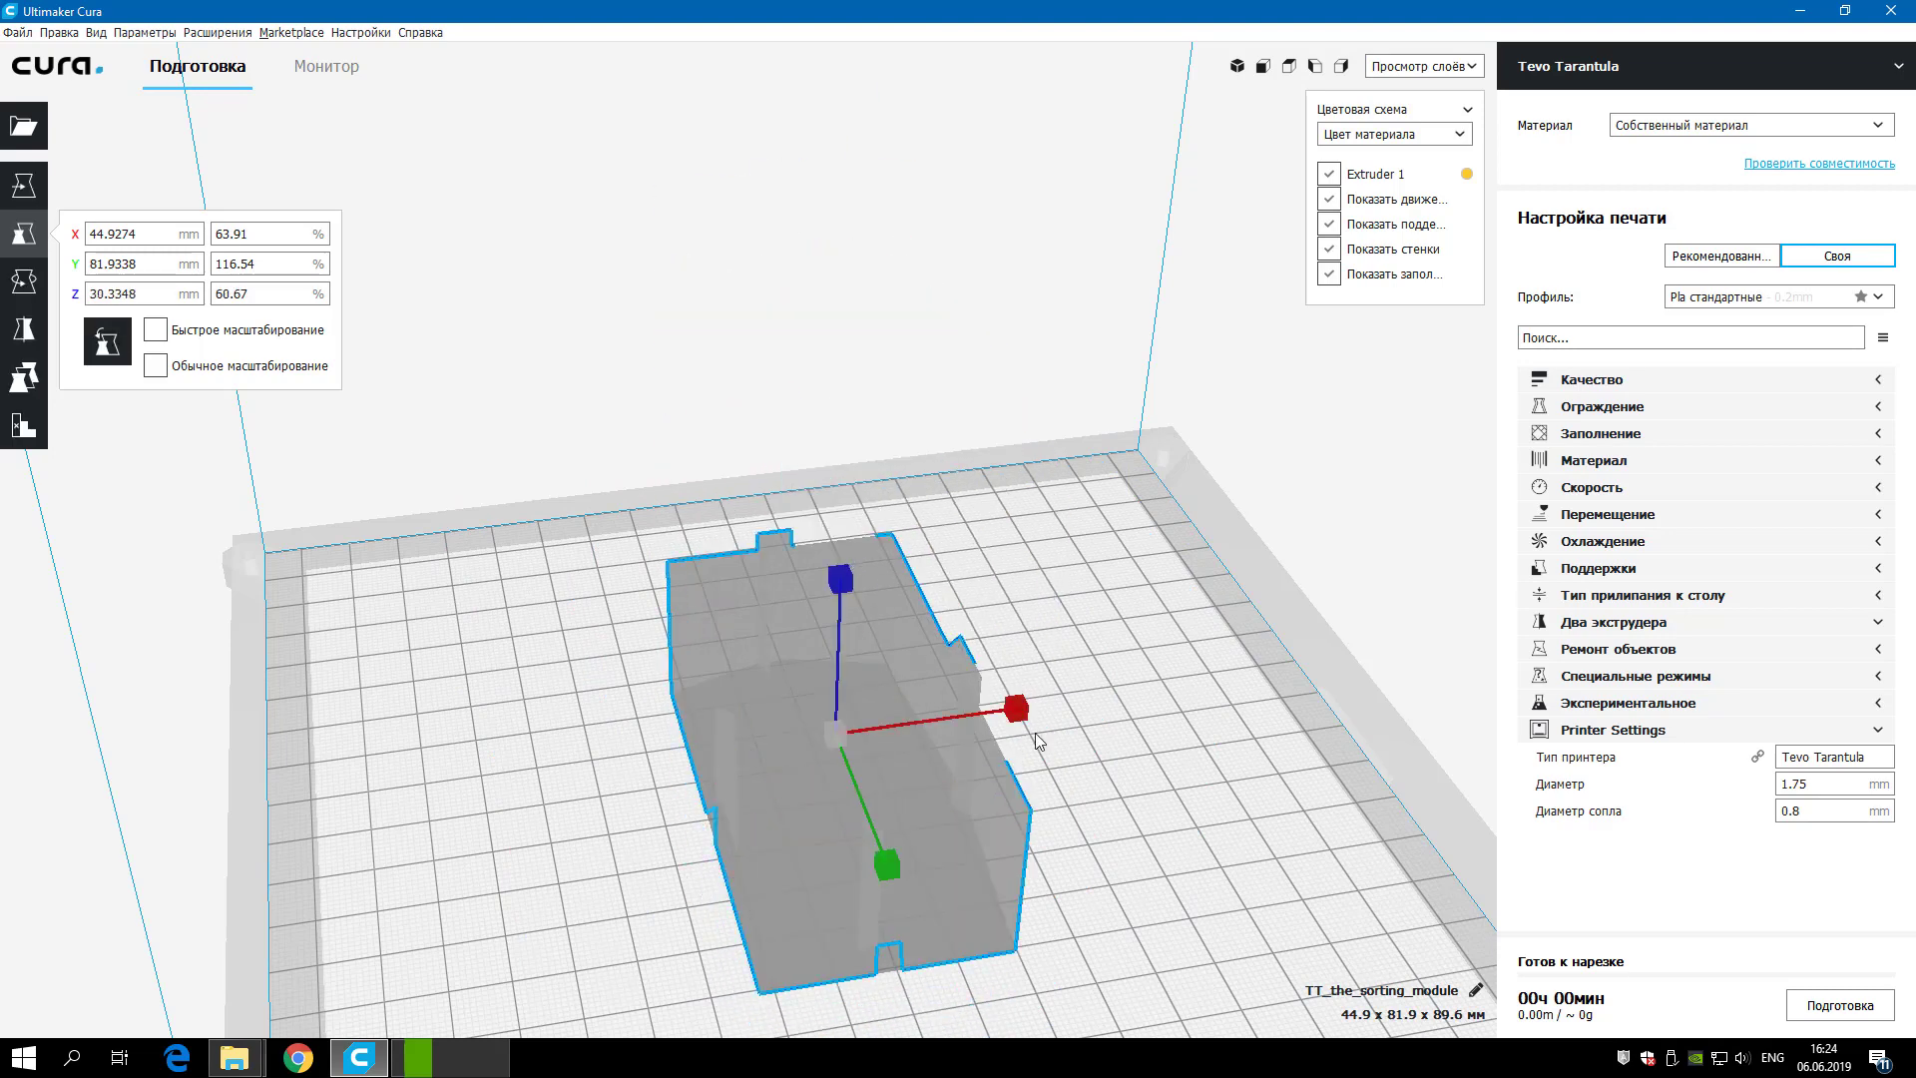